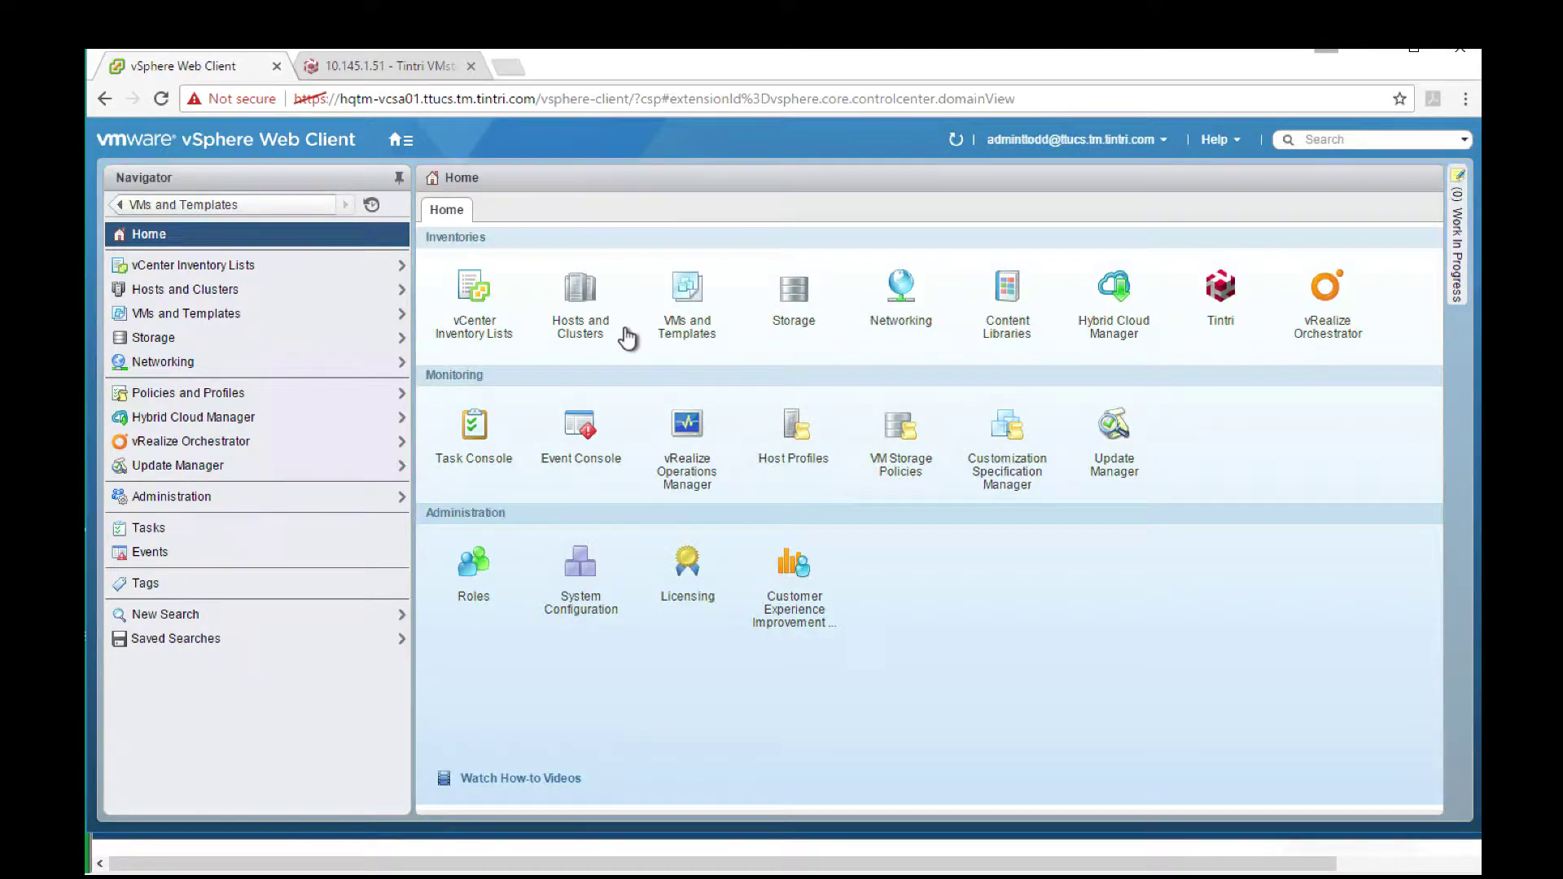
# Launch the Deploy_ApacheWebServer workflow on Resource-CL-01, then cancel its clone parameters form
pyautogui.click(584, 301)
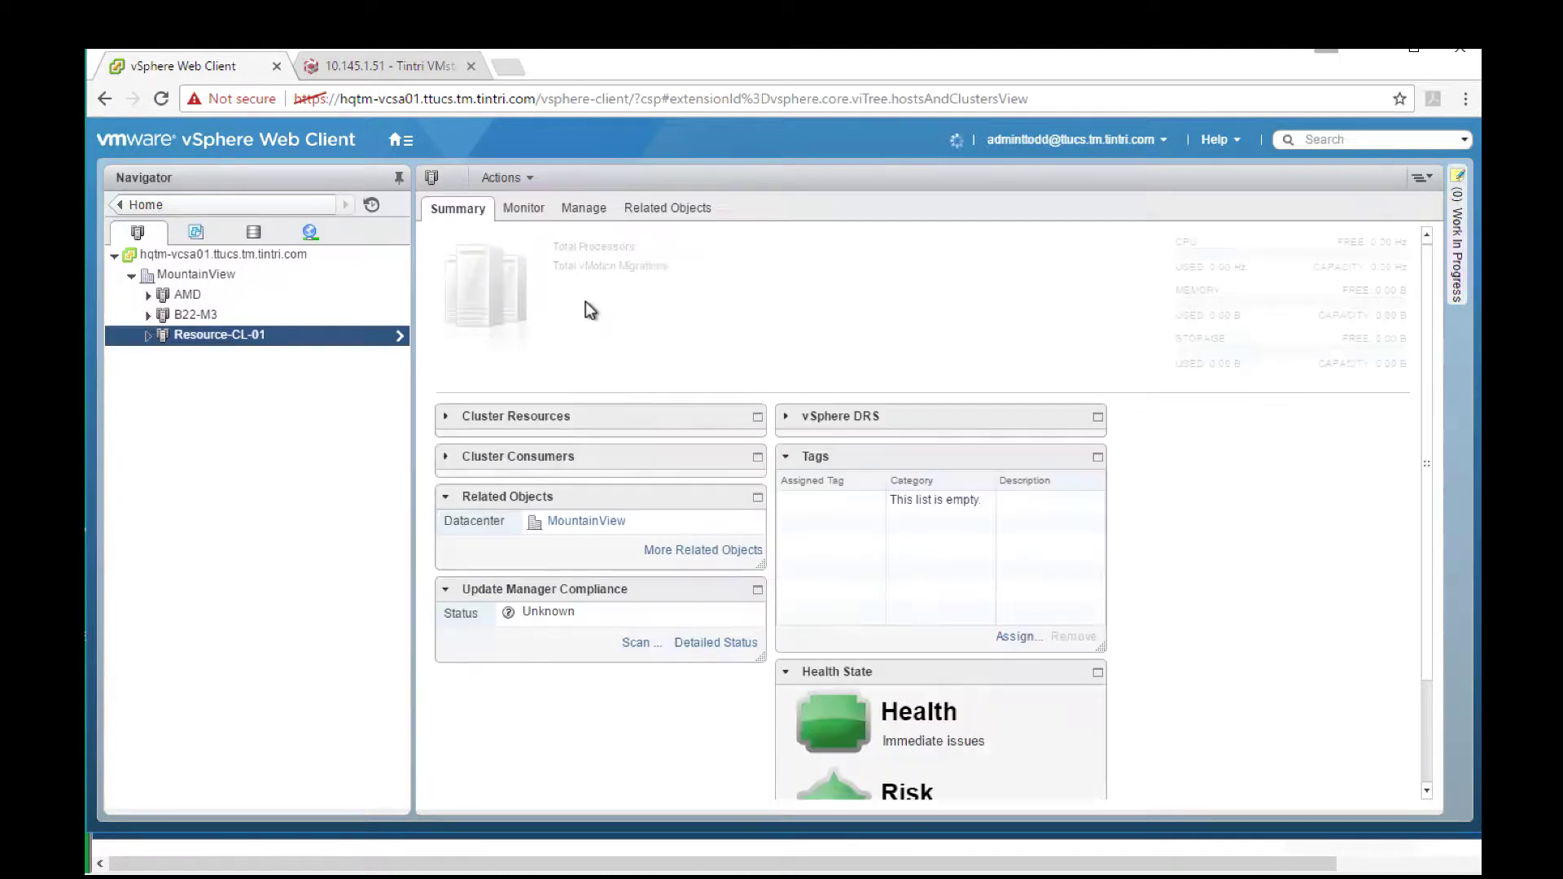
pyautogui.rightClick(244, 335)
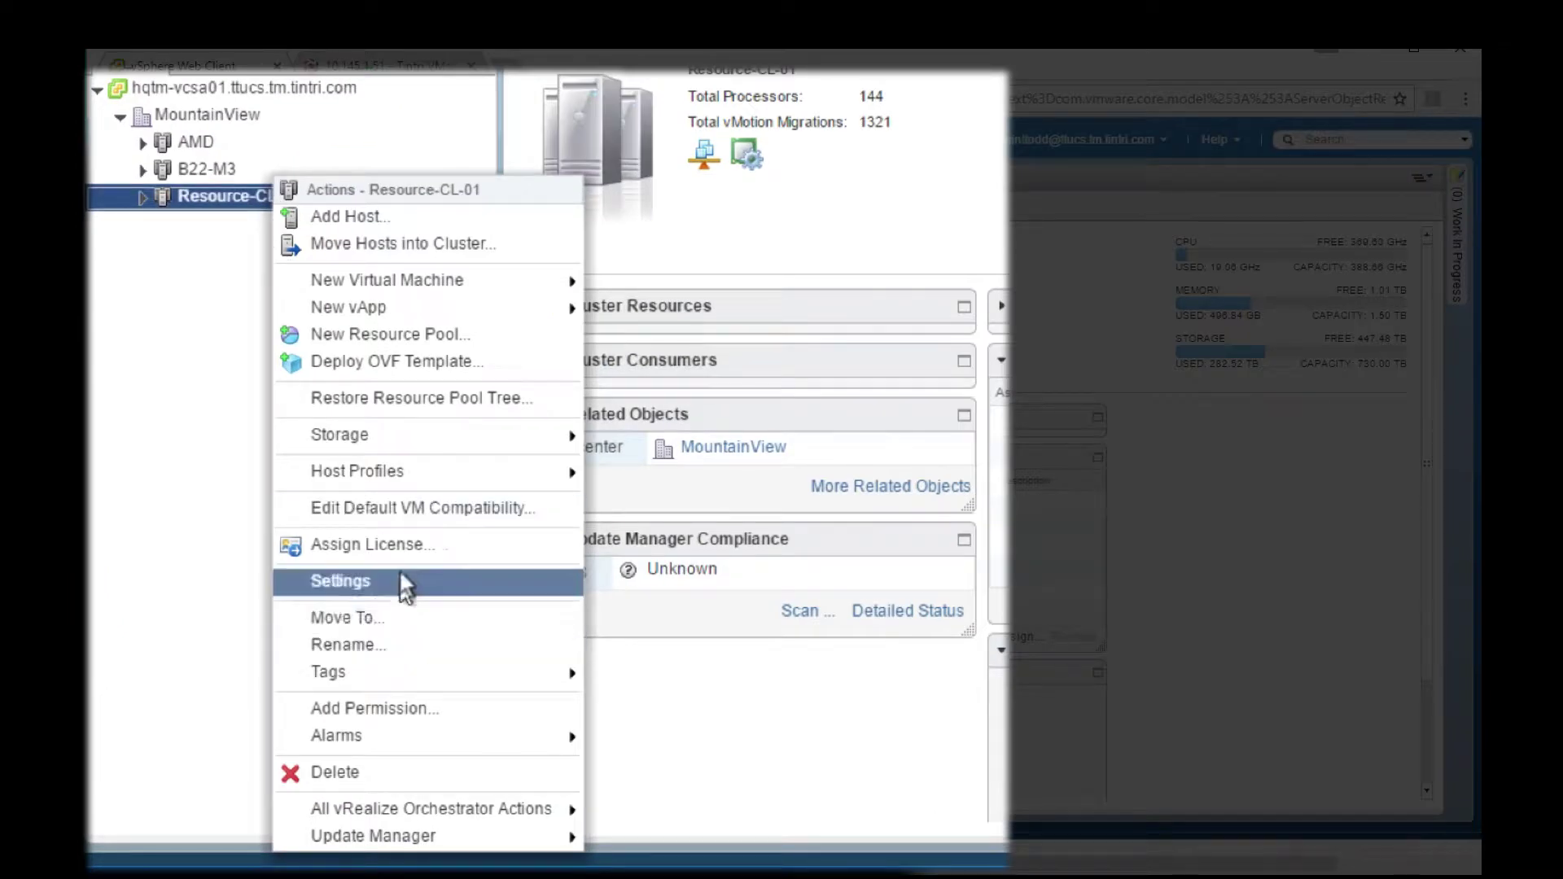
pyautogui.moveTo(515, 821)
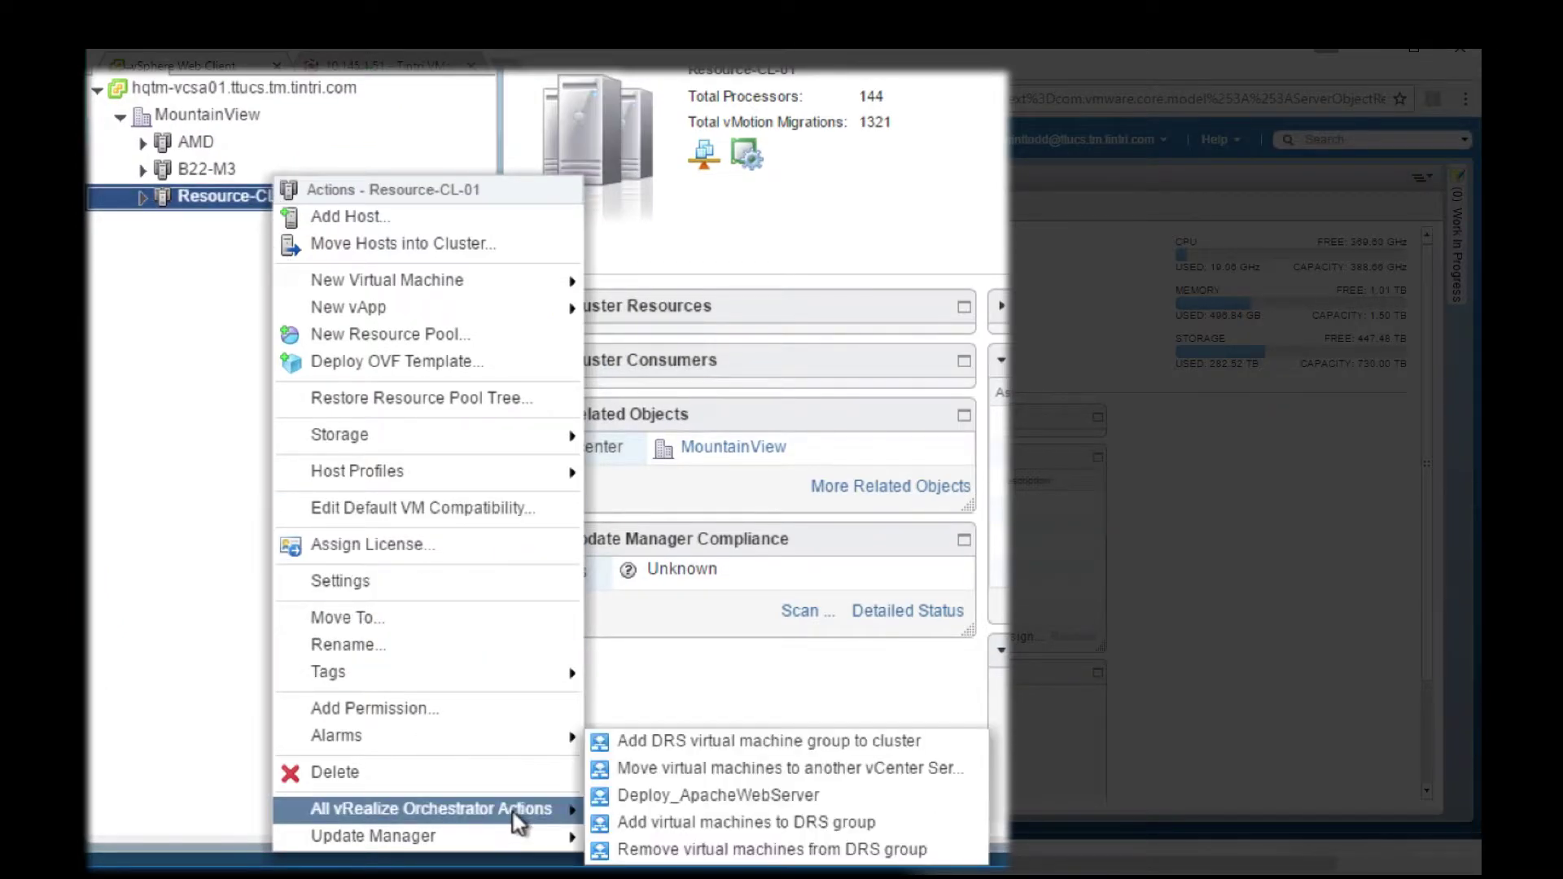
pyautogui.click(677, 794)
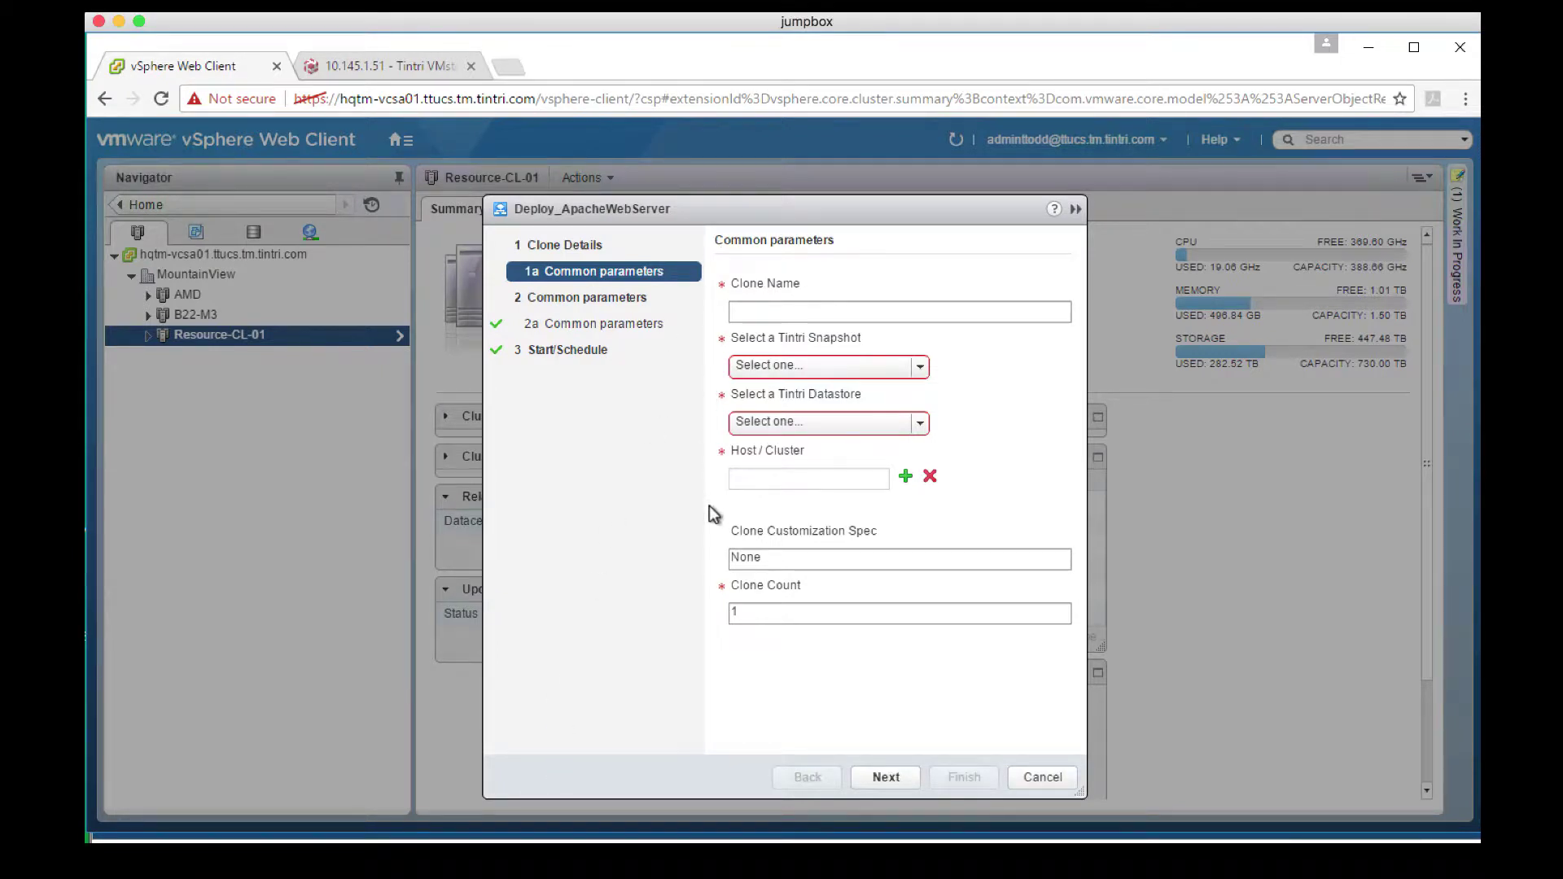
pyautogui.click(1057, 779)
# Go to VMs and Templates and expand the Management folder
pyautogui.click(400, 140)
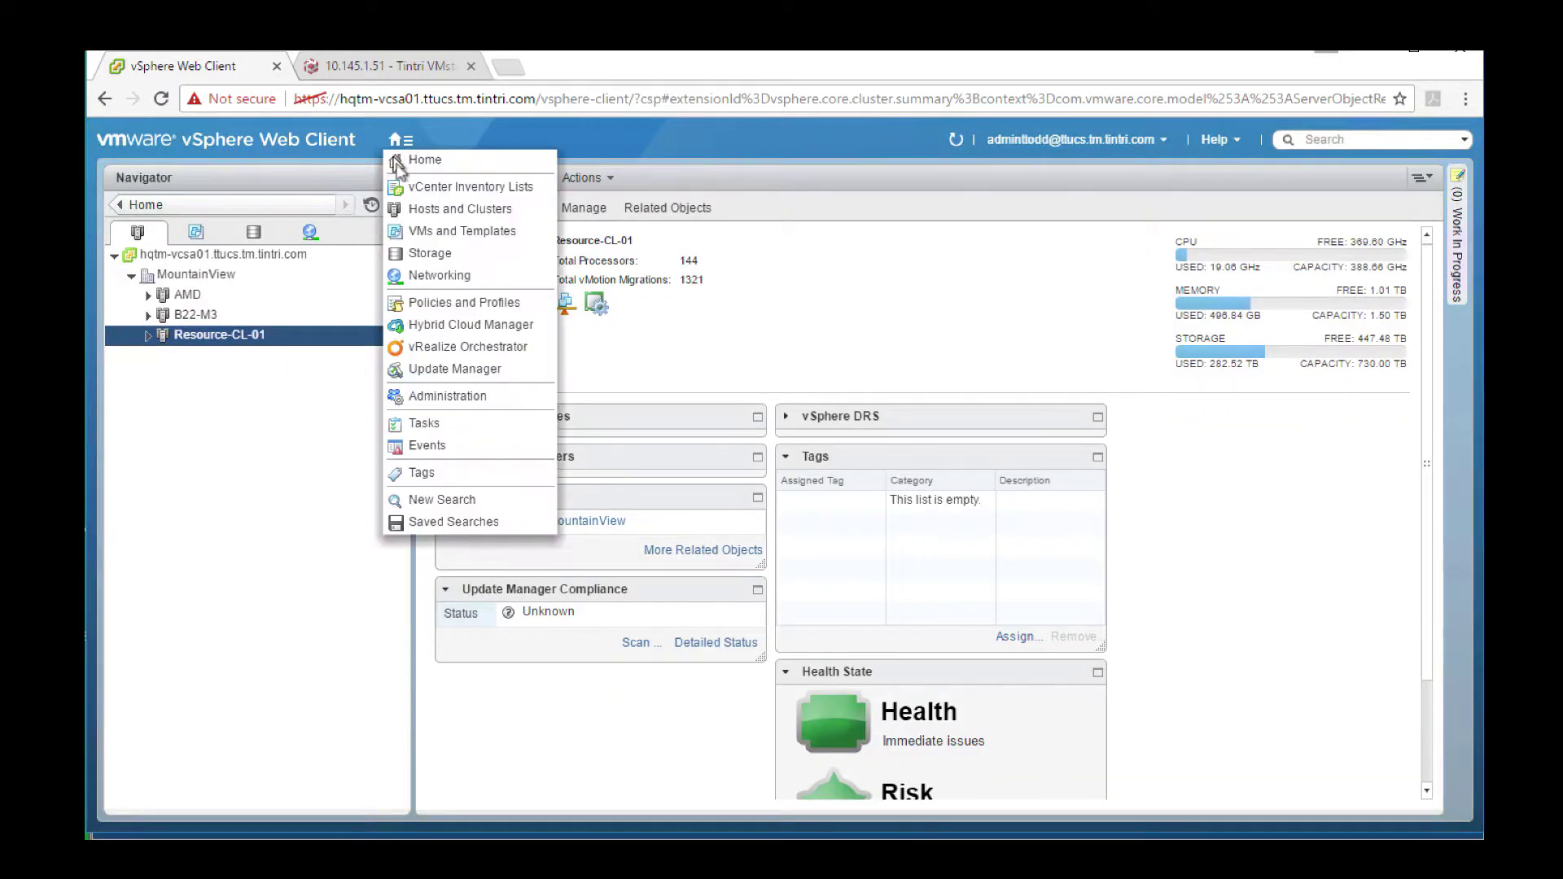
pyautogui.click(419, 157)
pyautogui.click(684, 295)
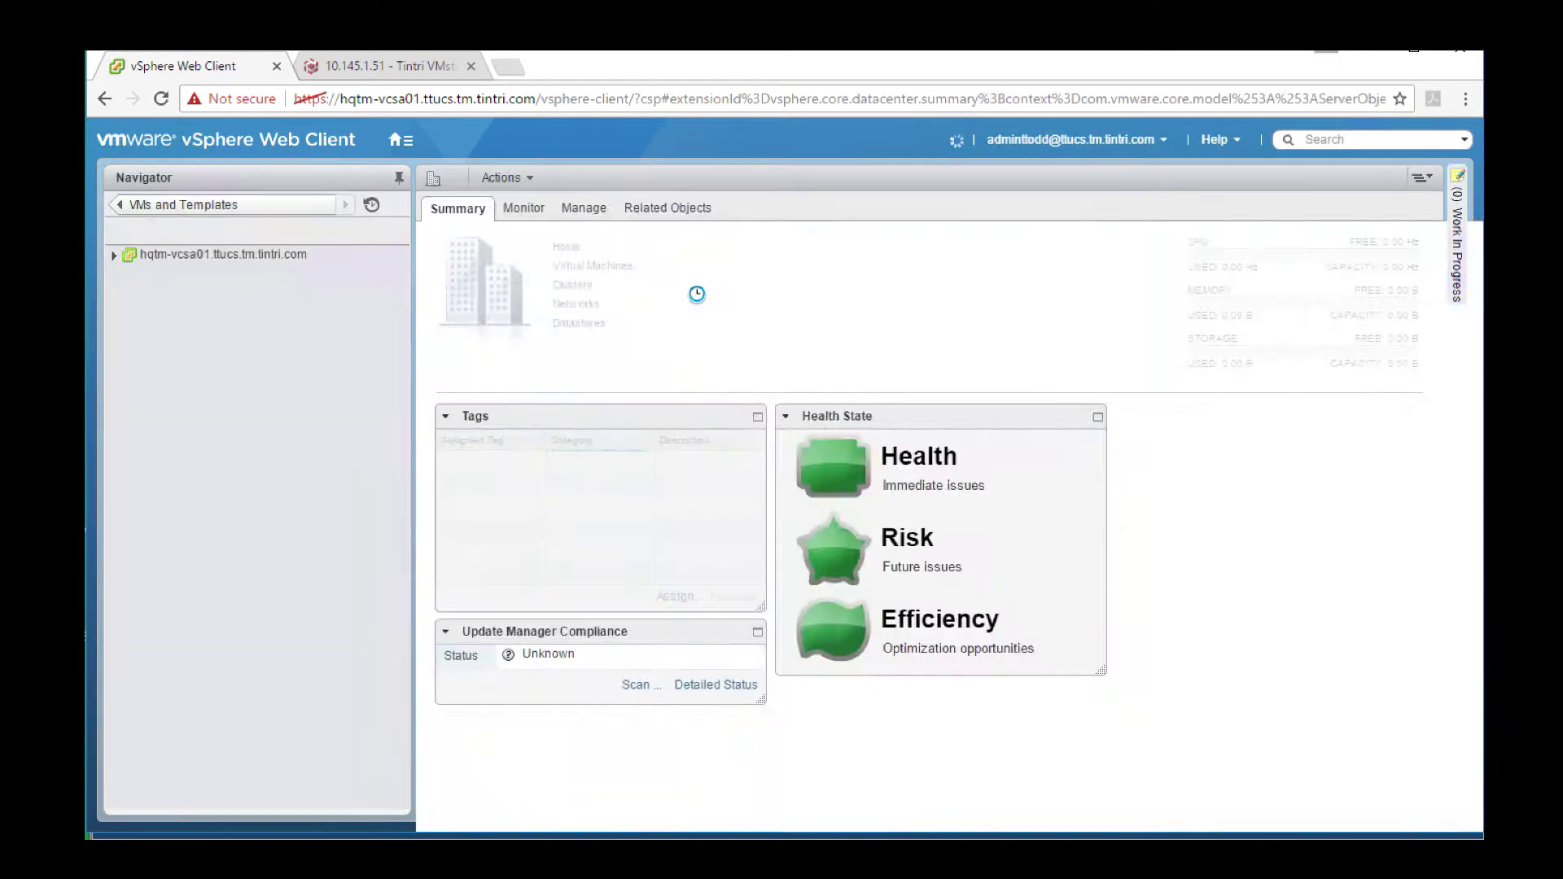
pyautogui.click(148, 757)
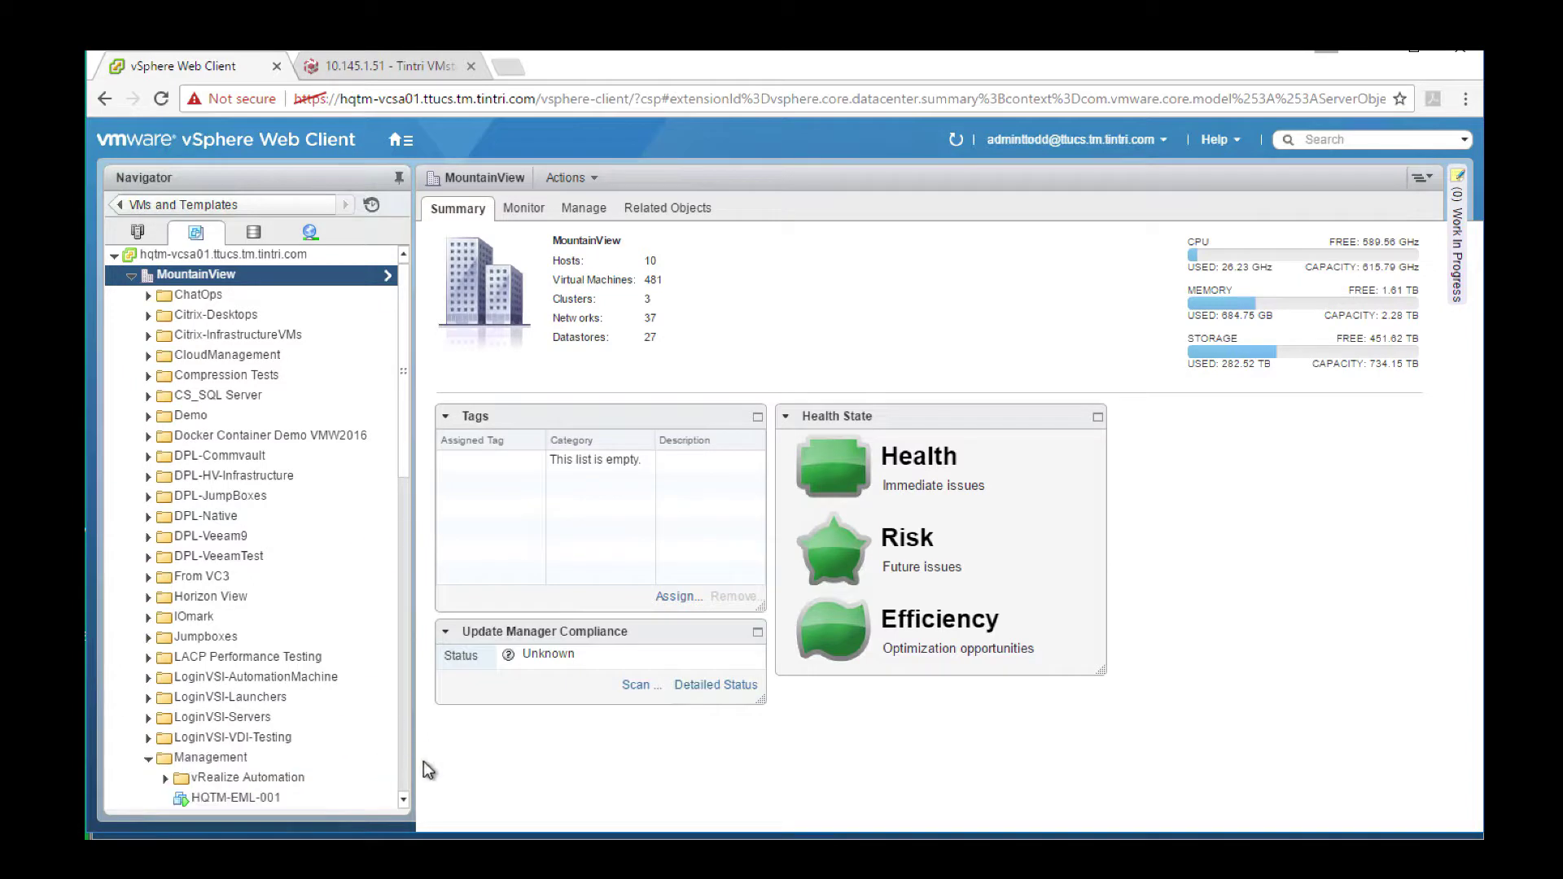
pyautogui.click(403, 769)
# Run the Setup Gold BCDR orchestrator workflow on HQTM-VRLI-001
pyautogui.rightClick(261, 336)
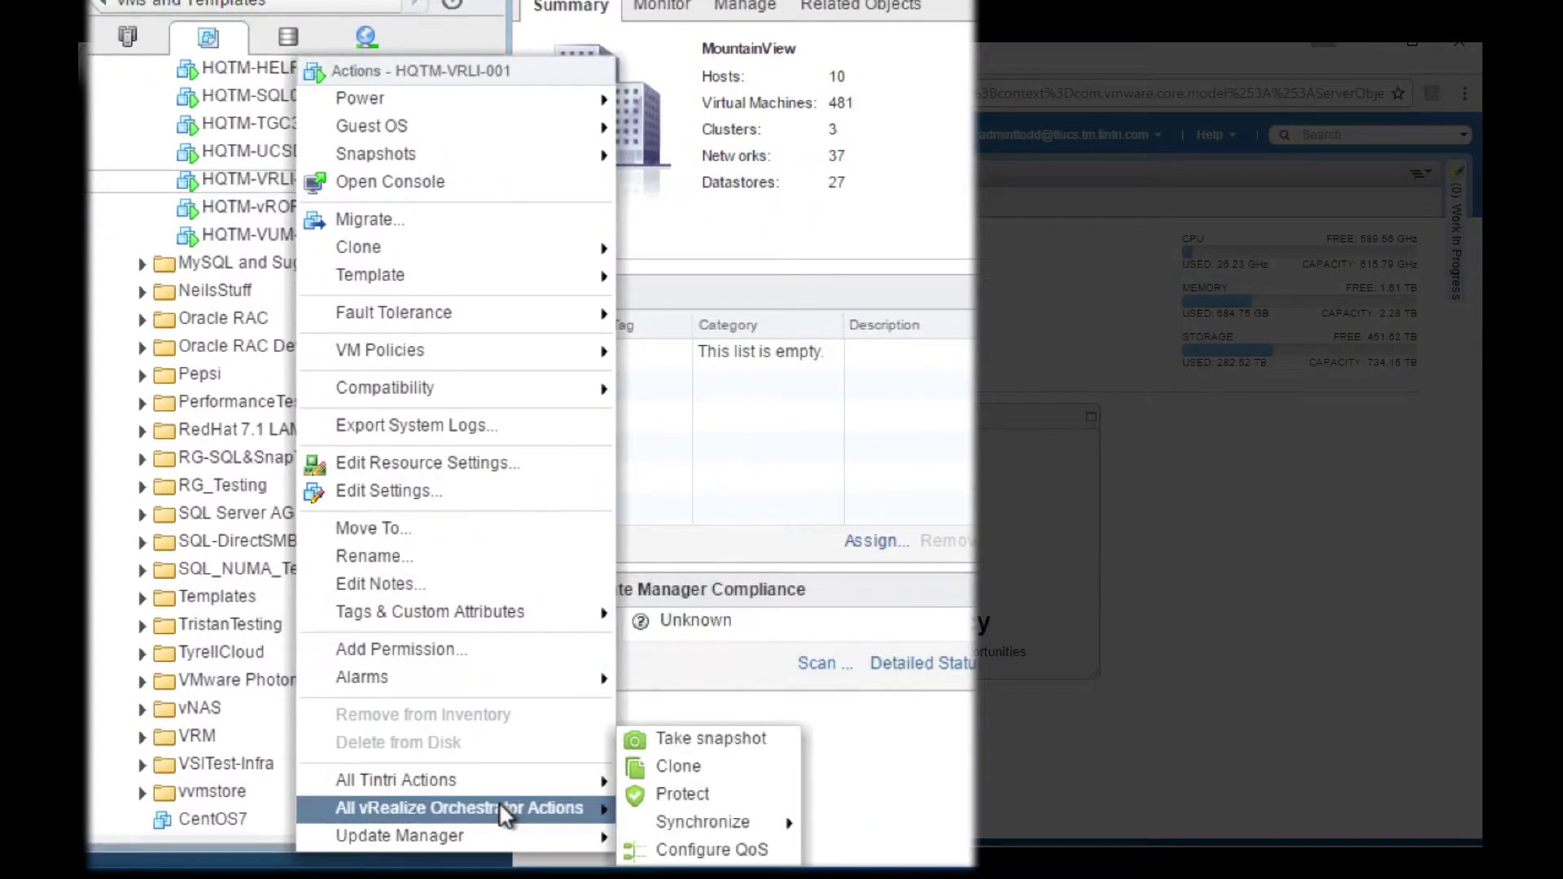
pyautogui.moveTo(505, 810)
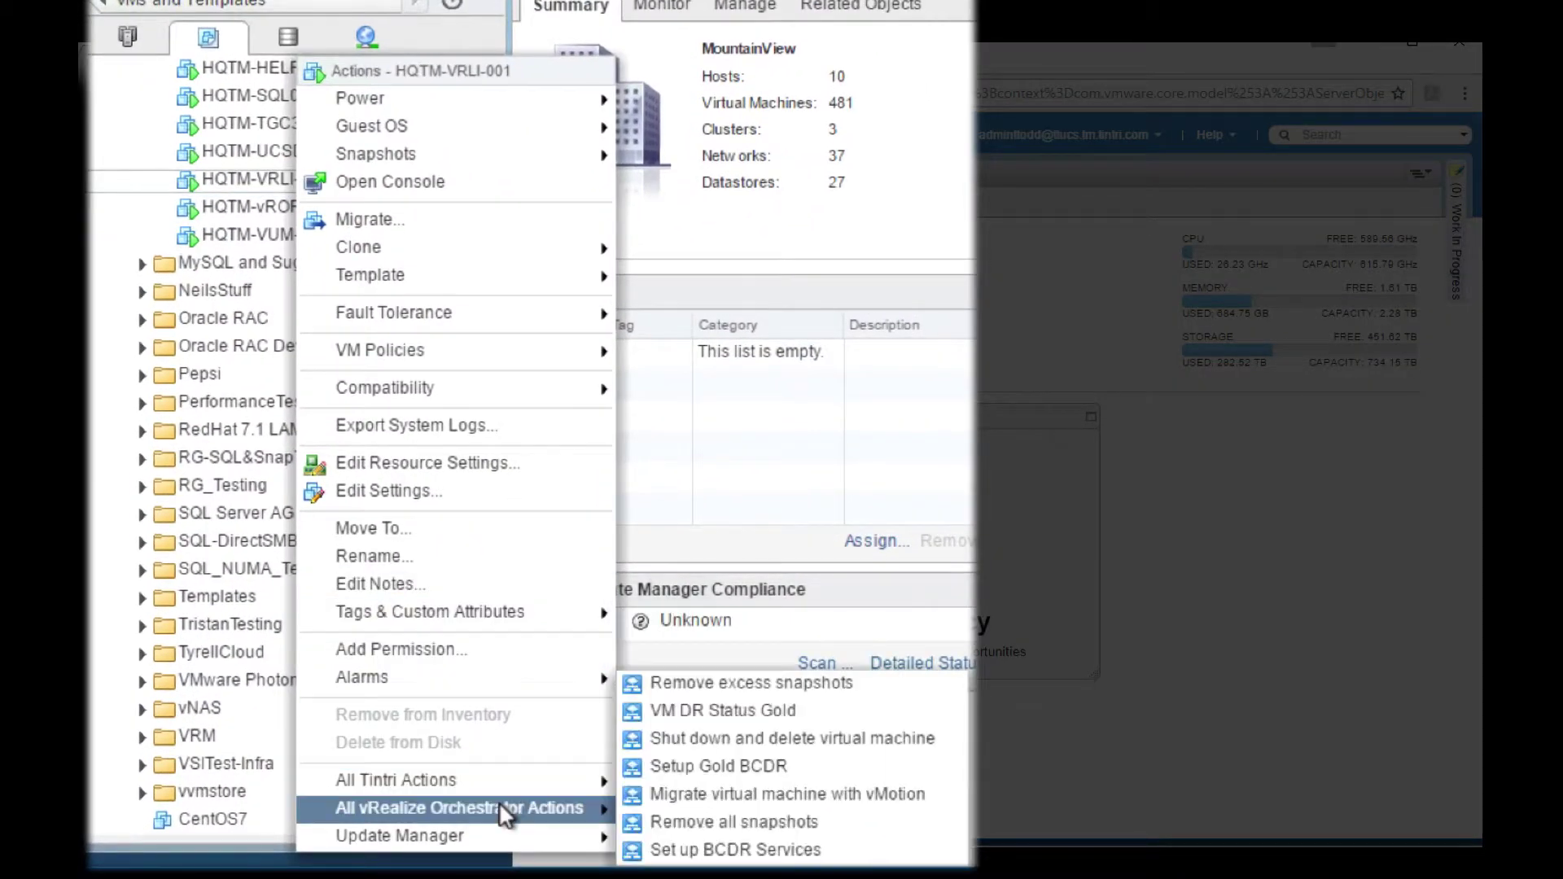
pyautogui.click(745, 766)
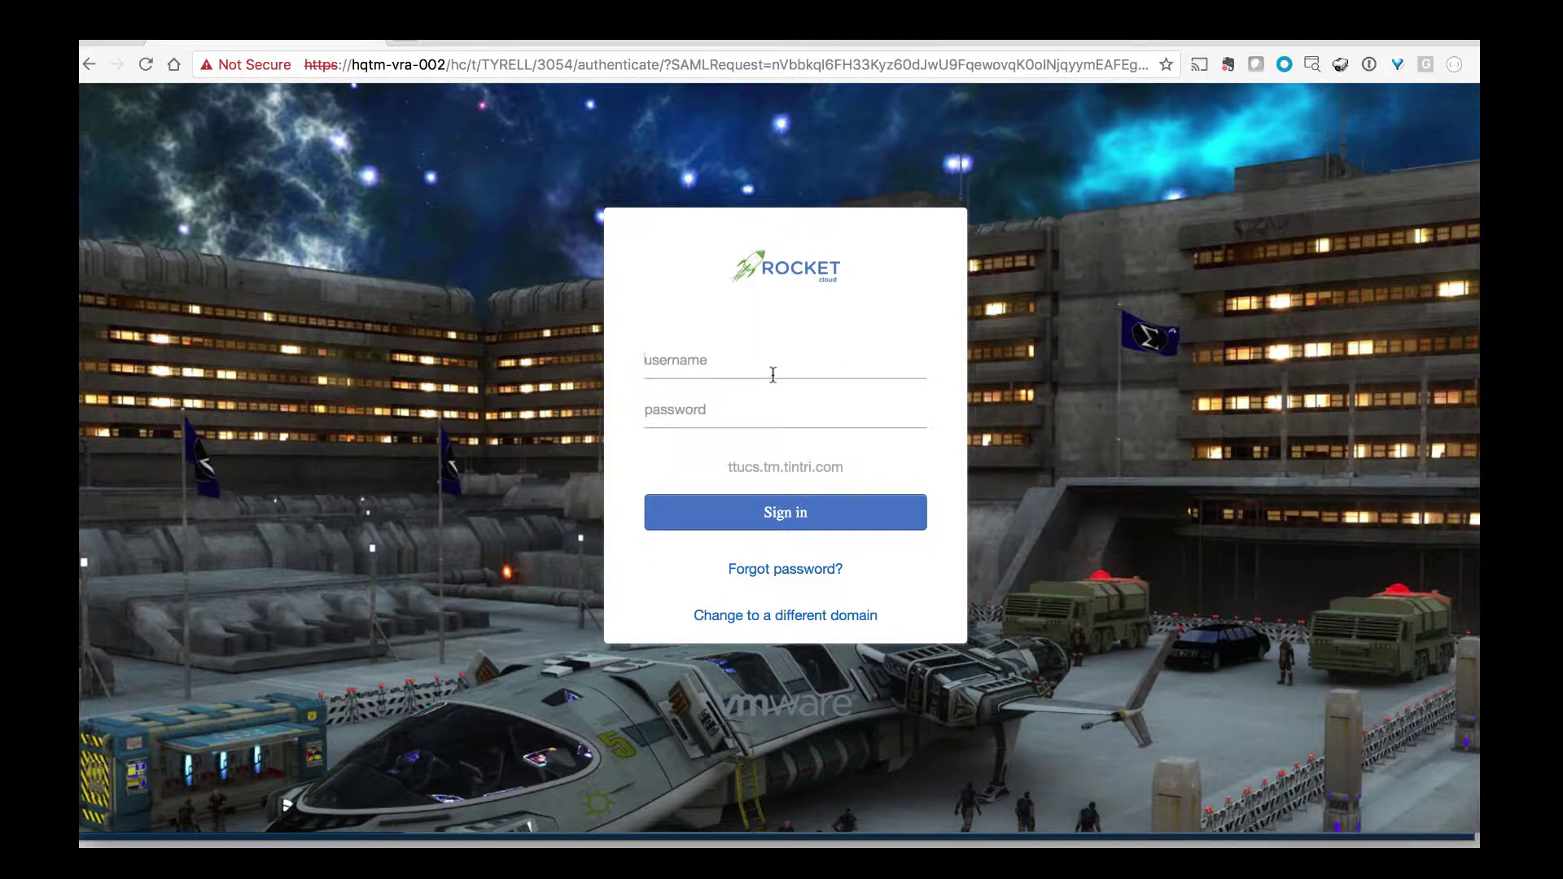
# Sign in to the Rocket portal with the admin credentials and go to the Catalog
pyautogui.write('adm')
pyautogui.write('p')
pyautogui.press('Return')
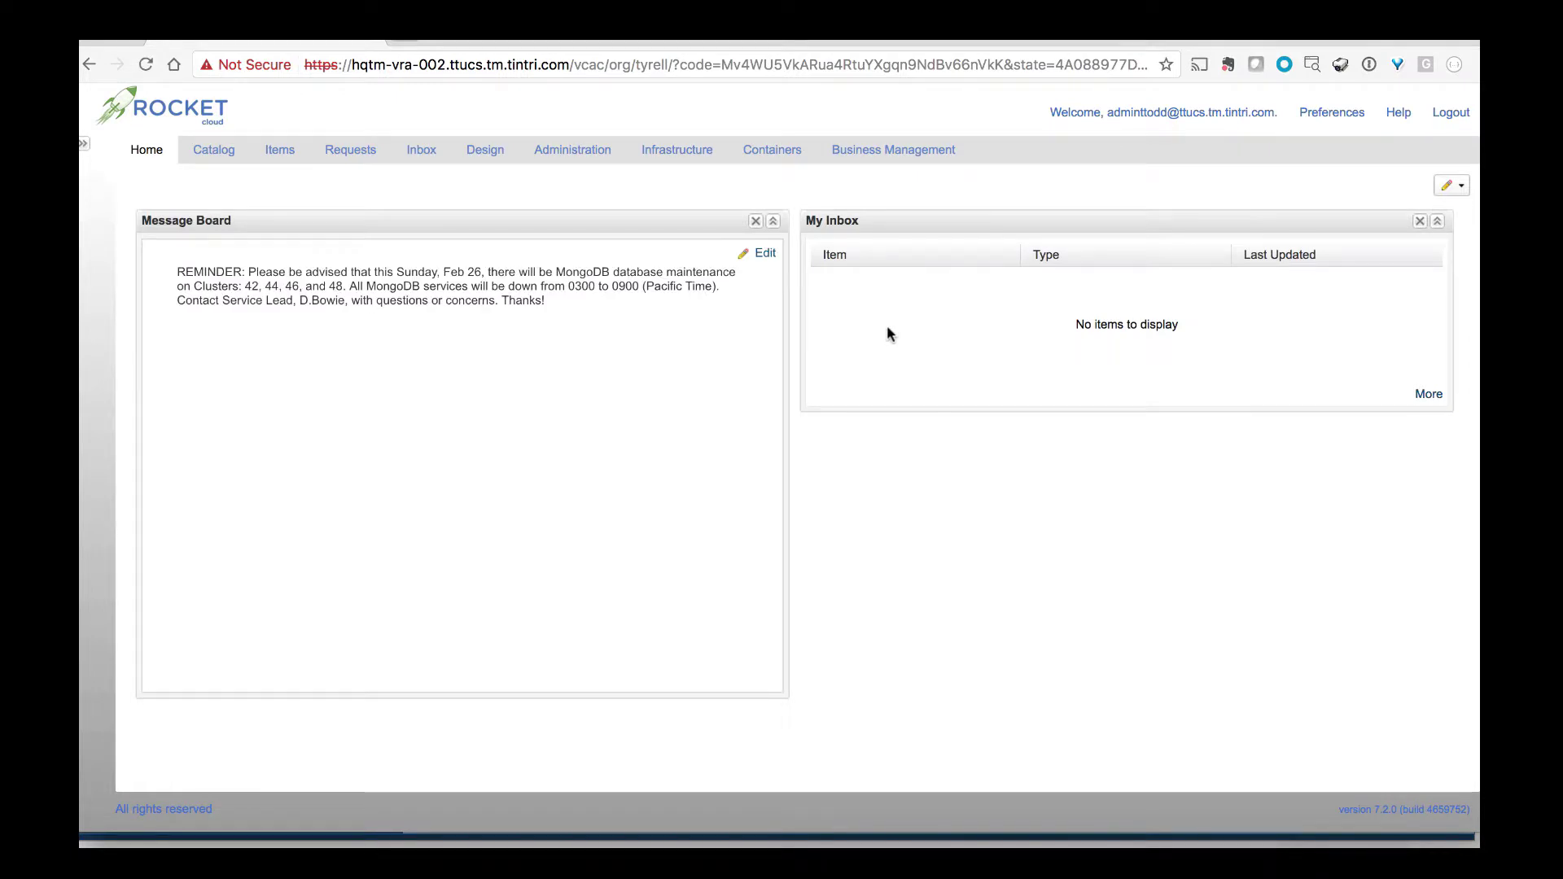
pyautogui.click(218, 158)
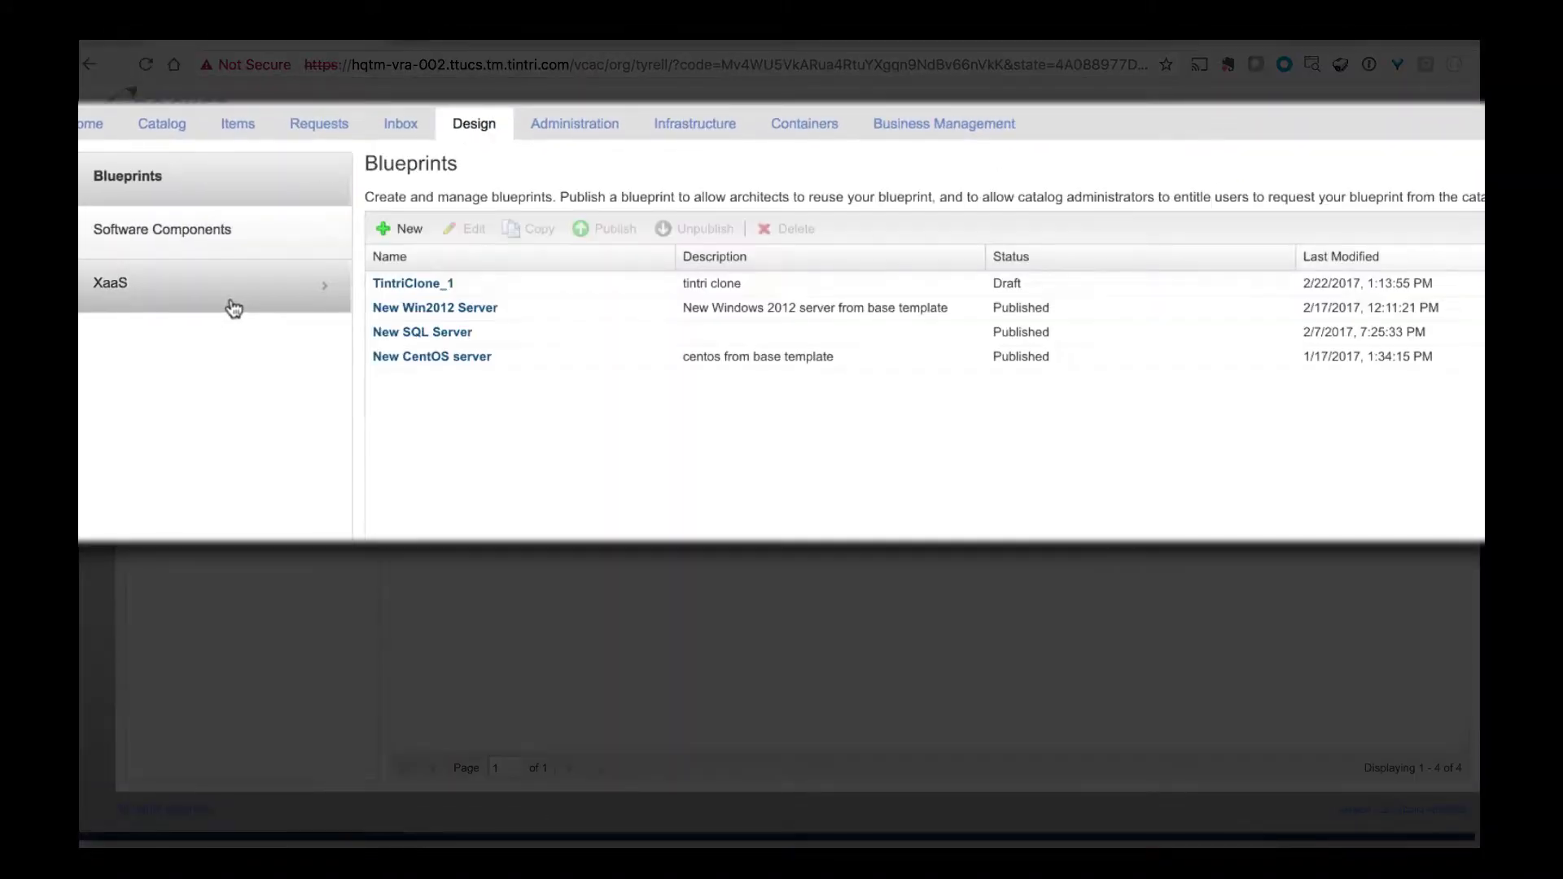
# Start a new XaaS blueprint using the Orchestrator Day-1-Tasks Deploy_ApacheWebServer workflow
pyautogui.click(232, 307)
pyautogui.click(223, 348)
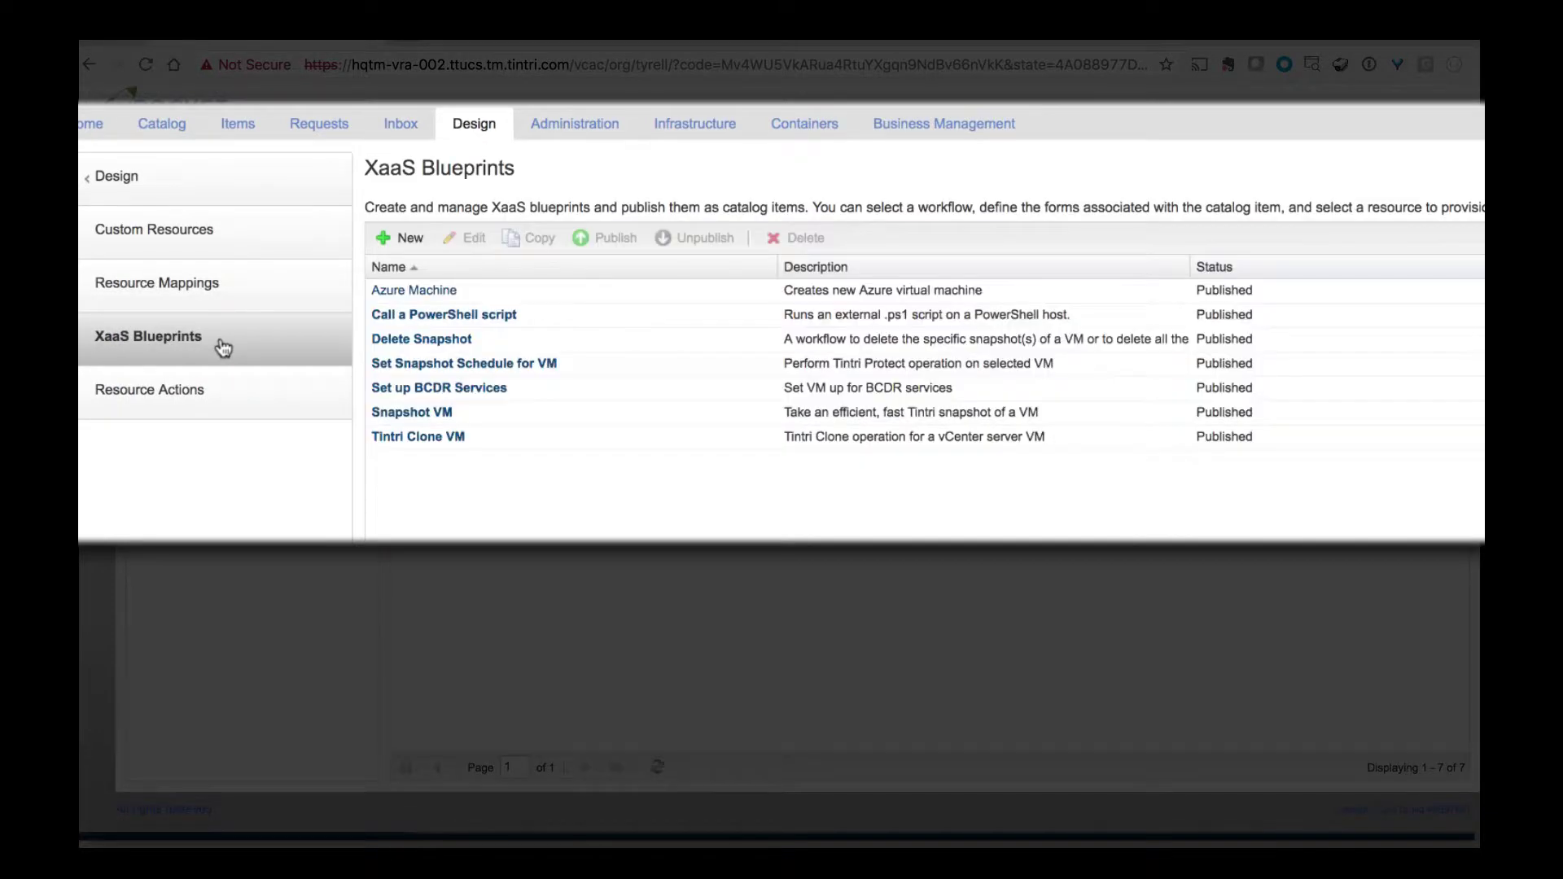
pyautogui.click(399, 238)
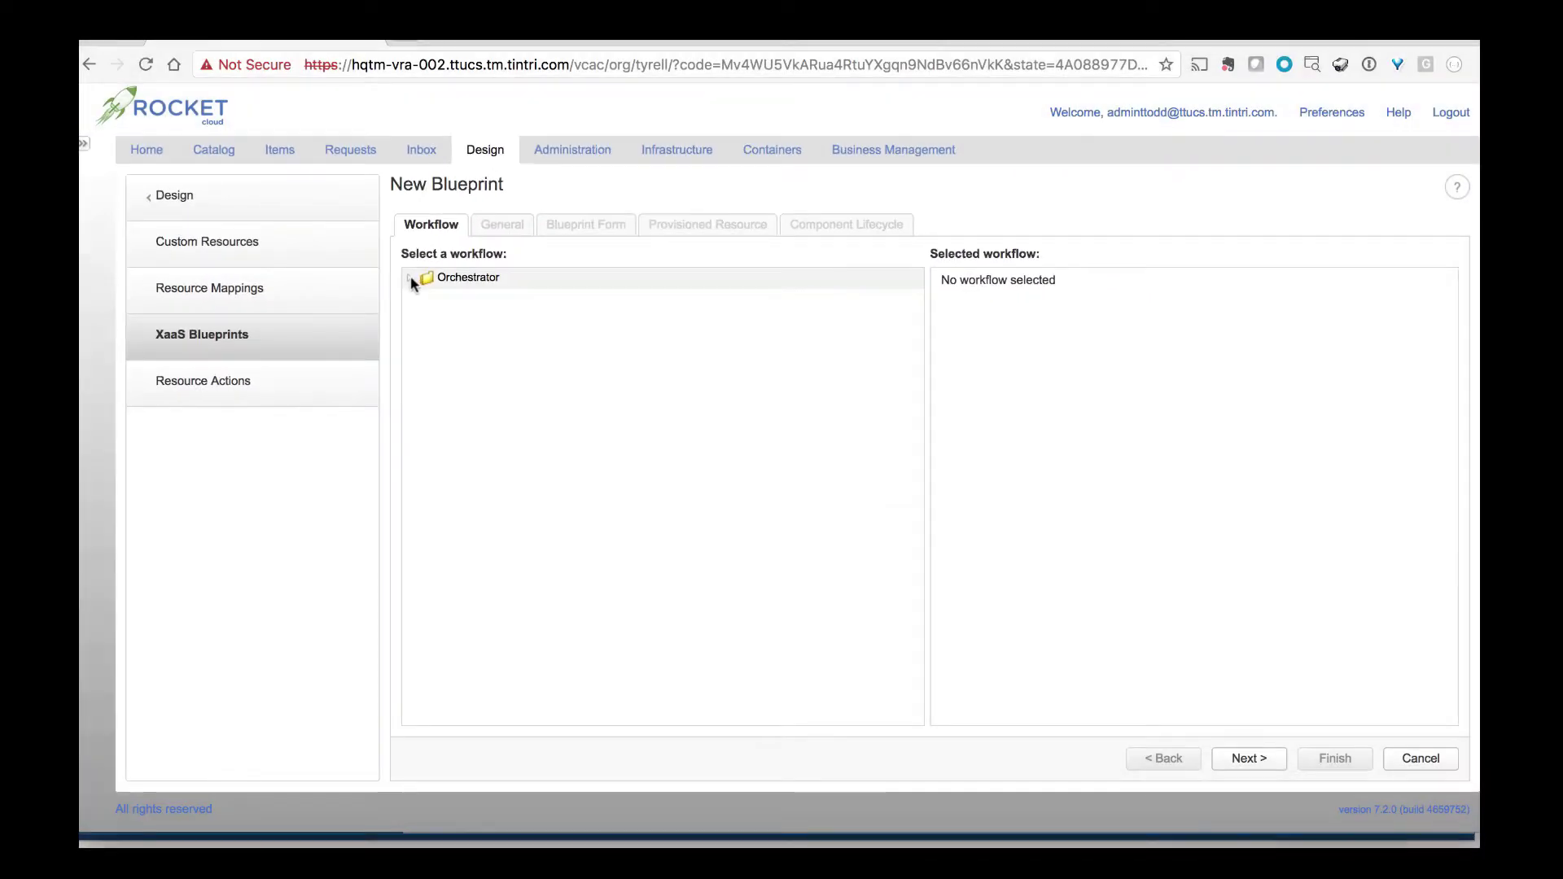
pyautogui.click(411, 279)
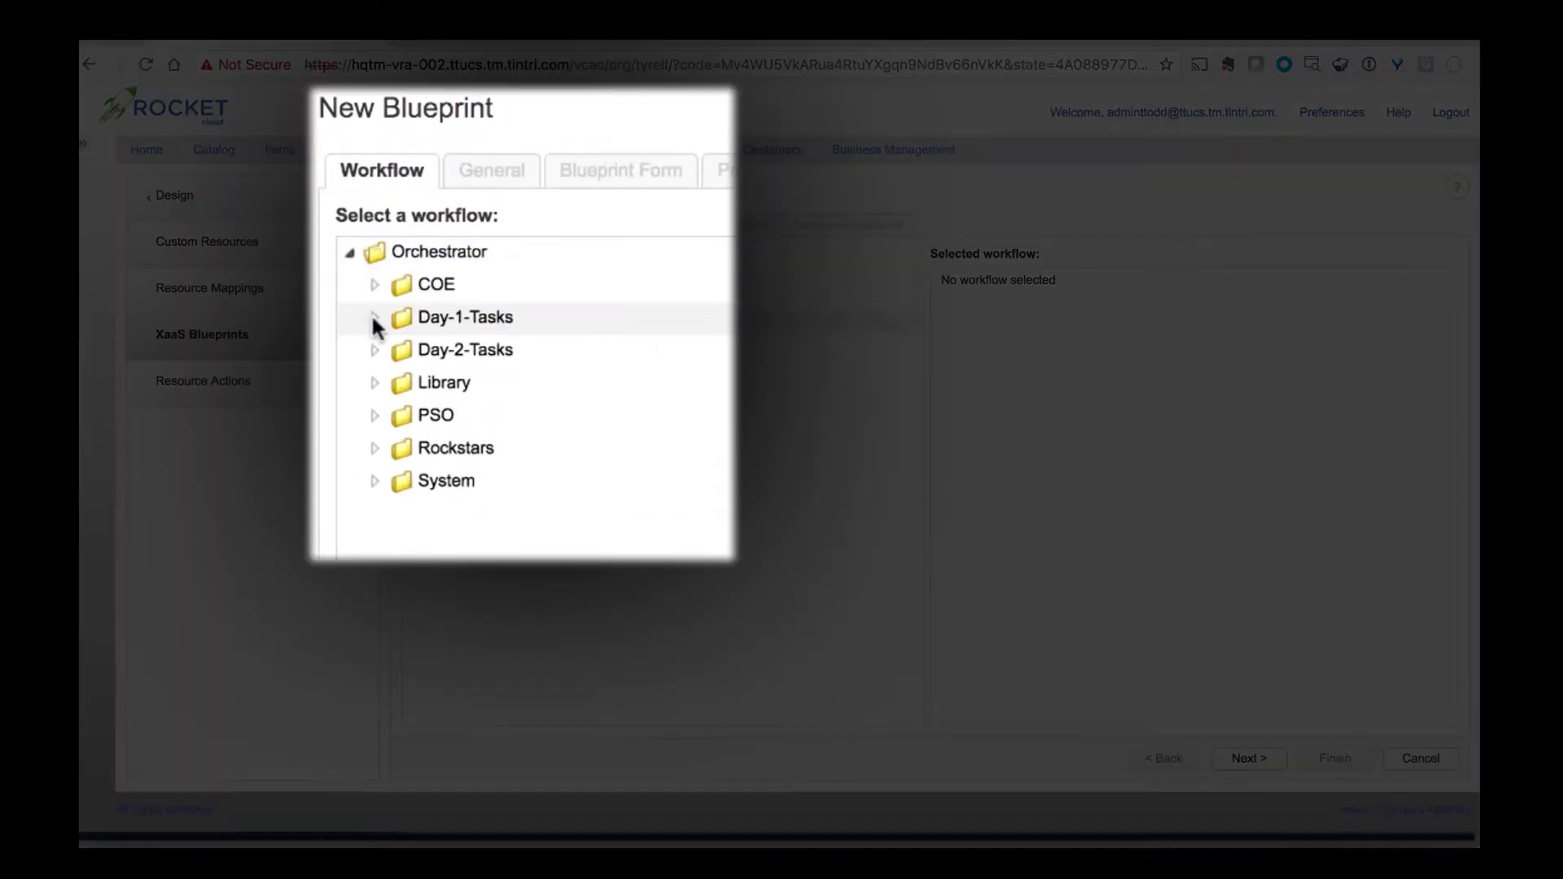
pyautogui.click(427, 320)
pyautogui.click(539, 342)
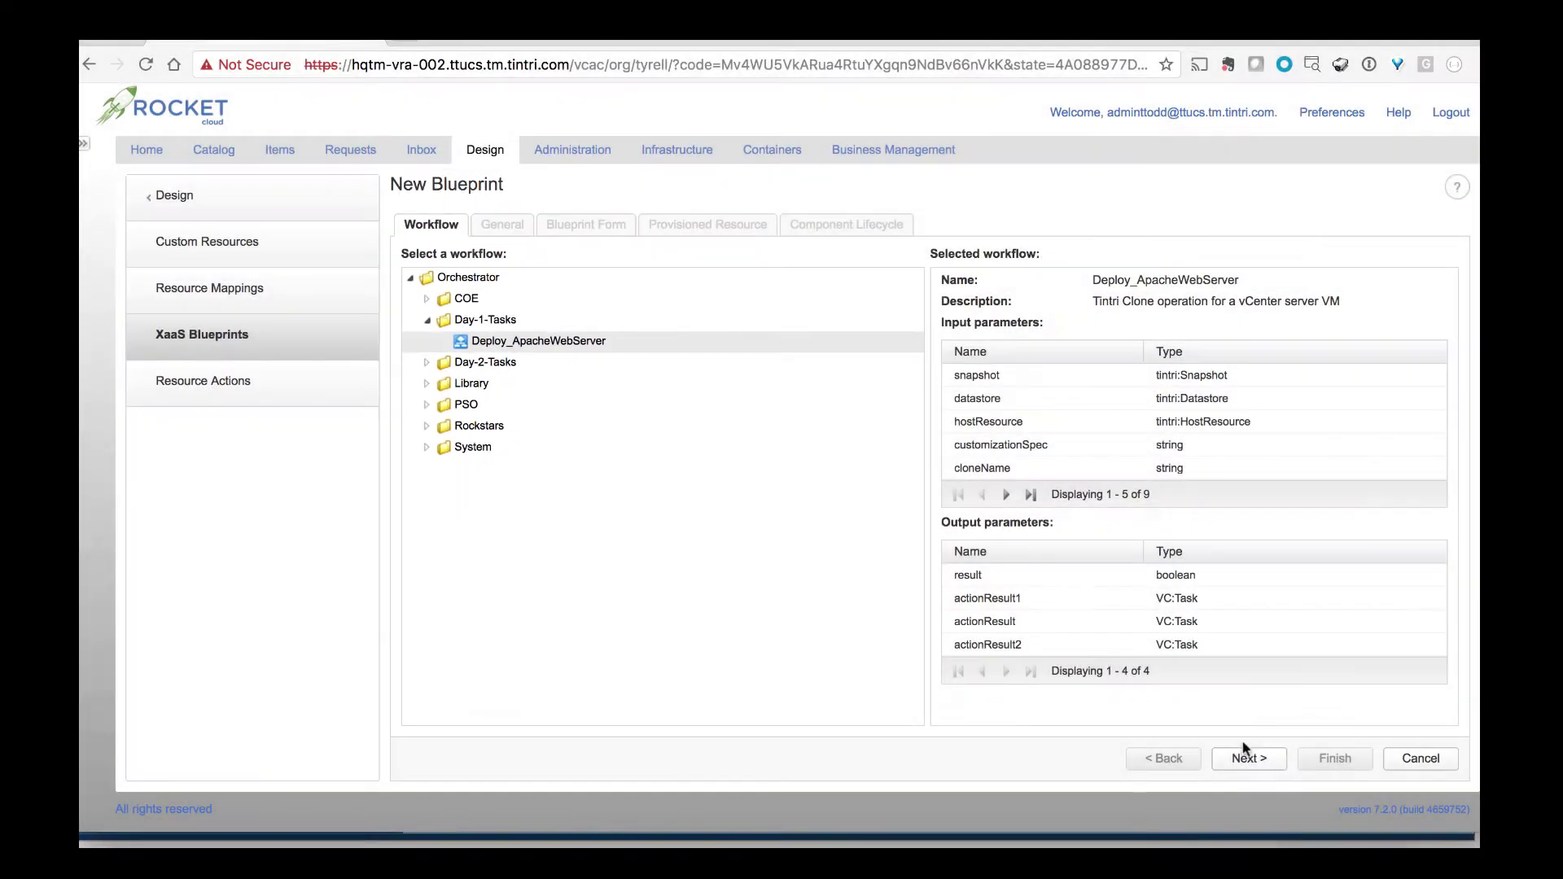
pyautogui.click(1247, 755)
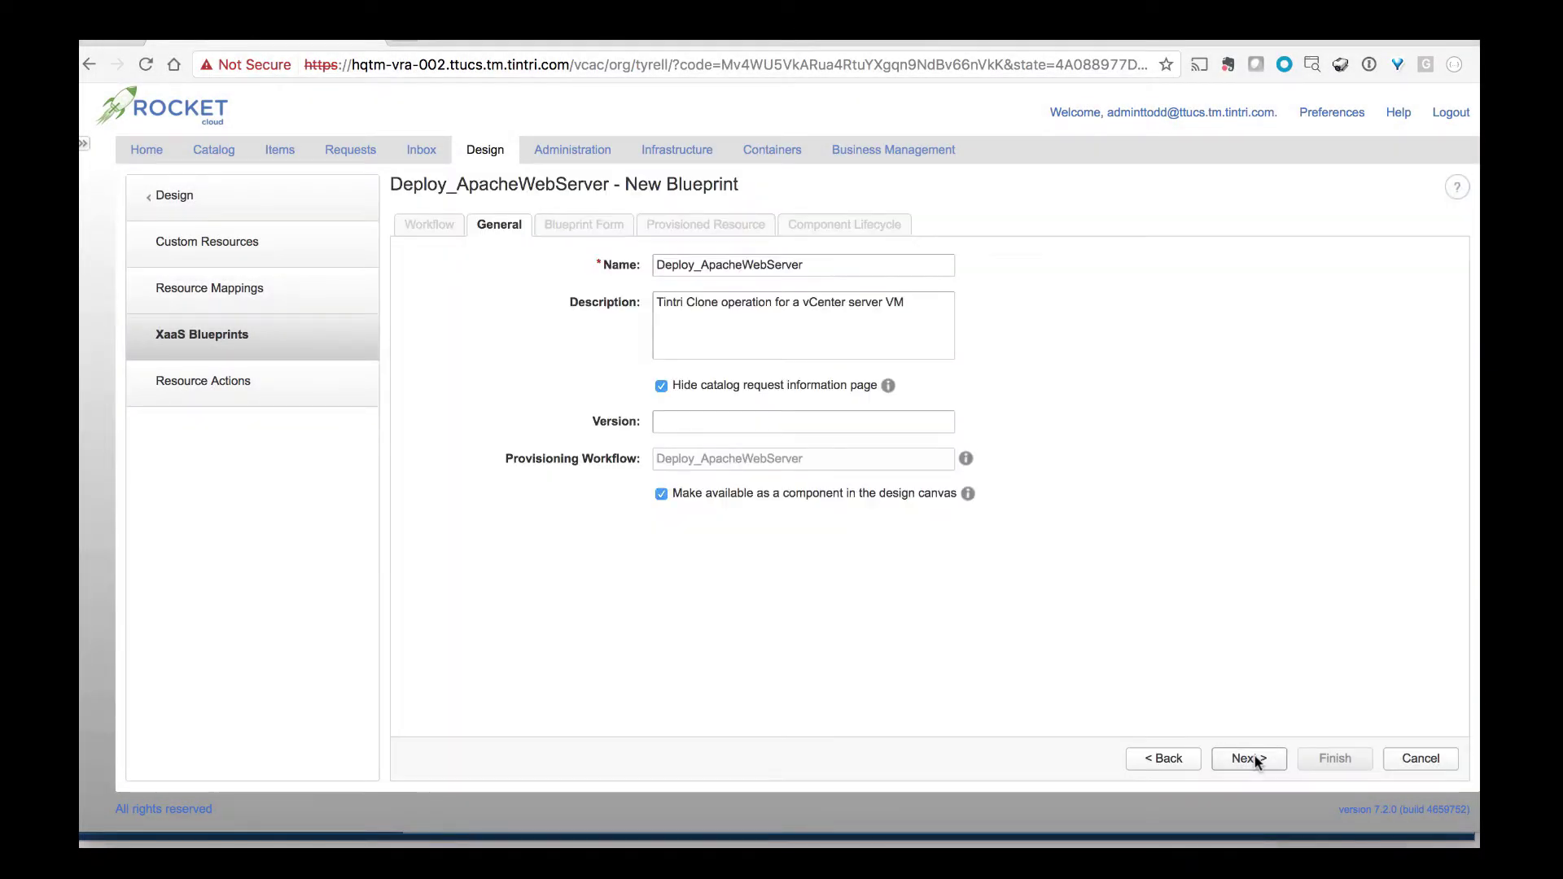
# Set version 1.0.0, finish the blueprint and publish Deploy_ApacheWebServer
pyautogui.click(914, 421)
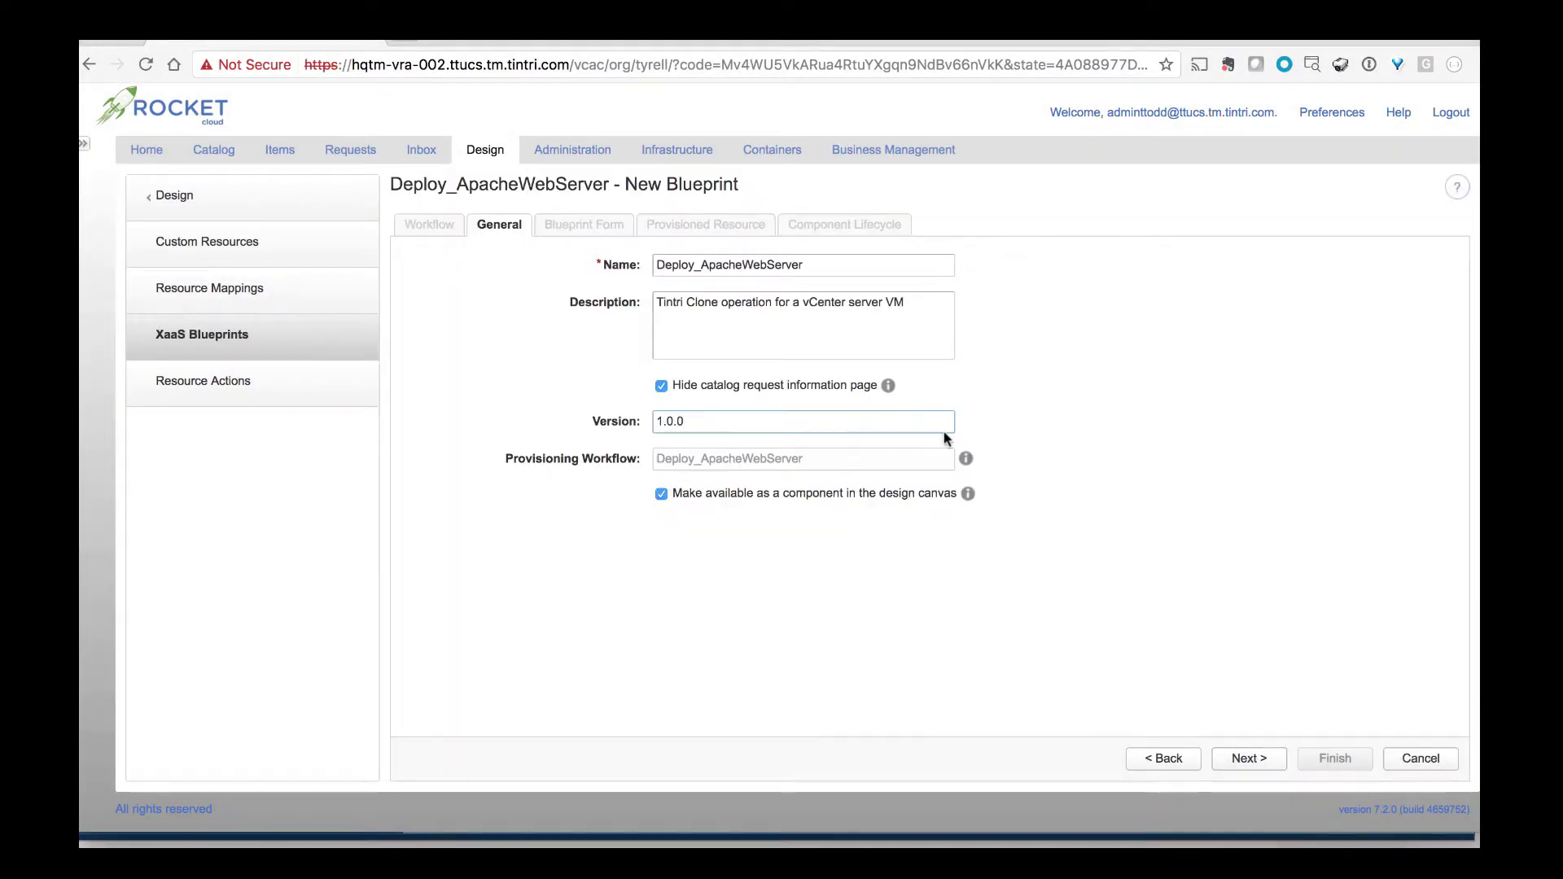
pyautogui.click(1248, 758)
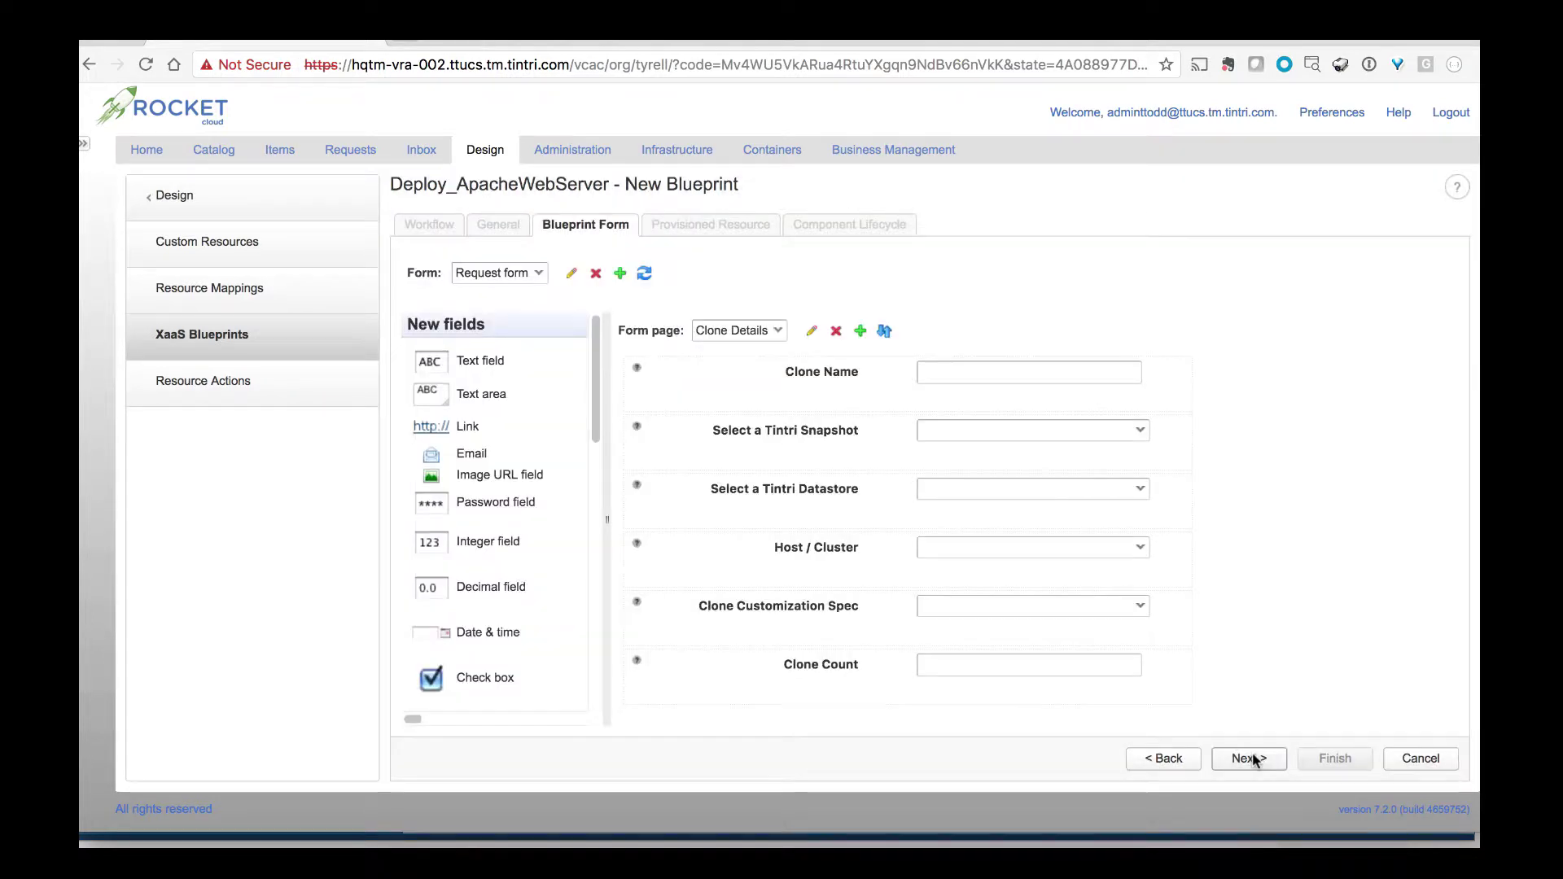
pyautogui.click(1249, 758)
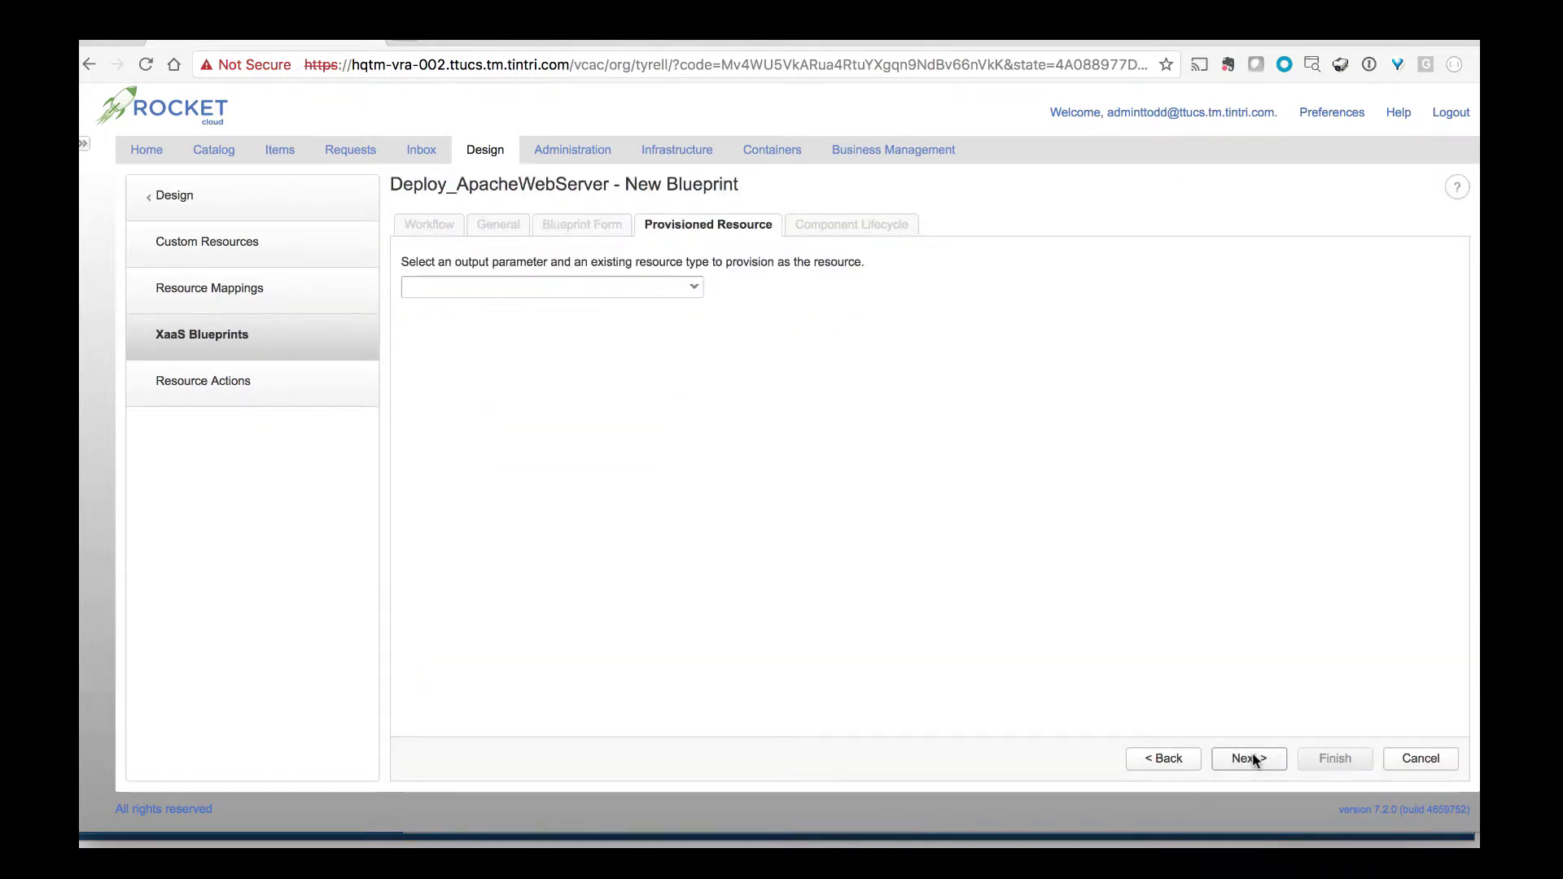
pyautogui.click(1249, 757)
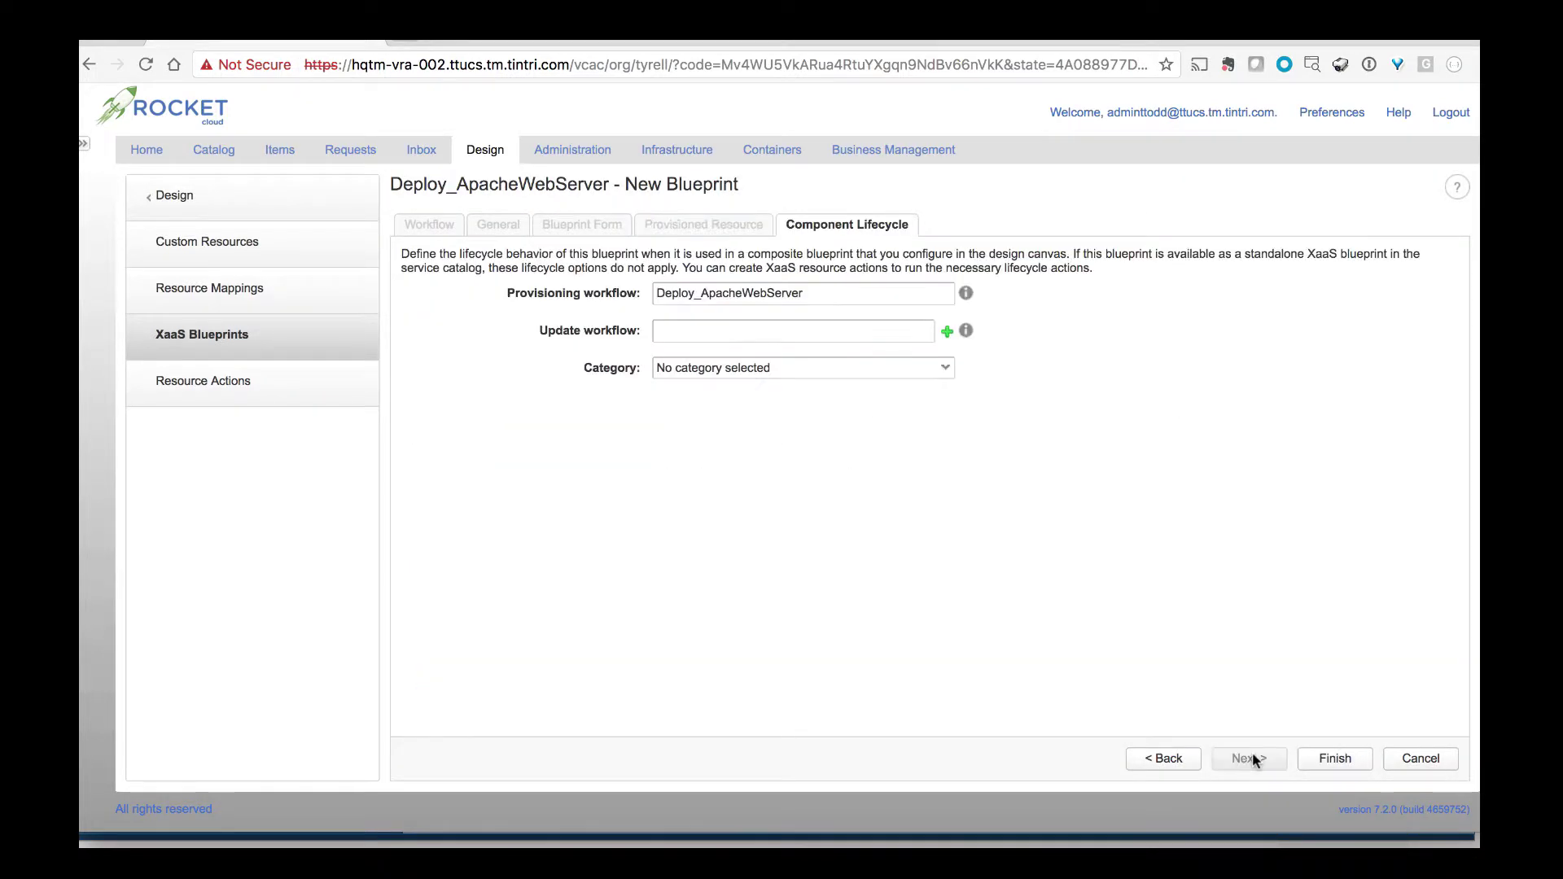
pyautogui.click(1342, 759)
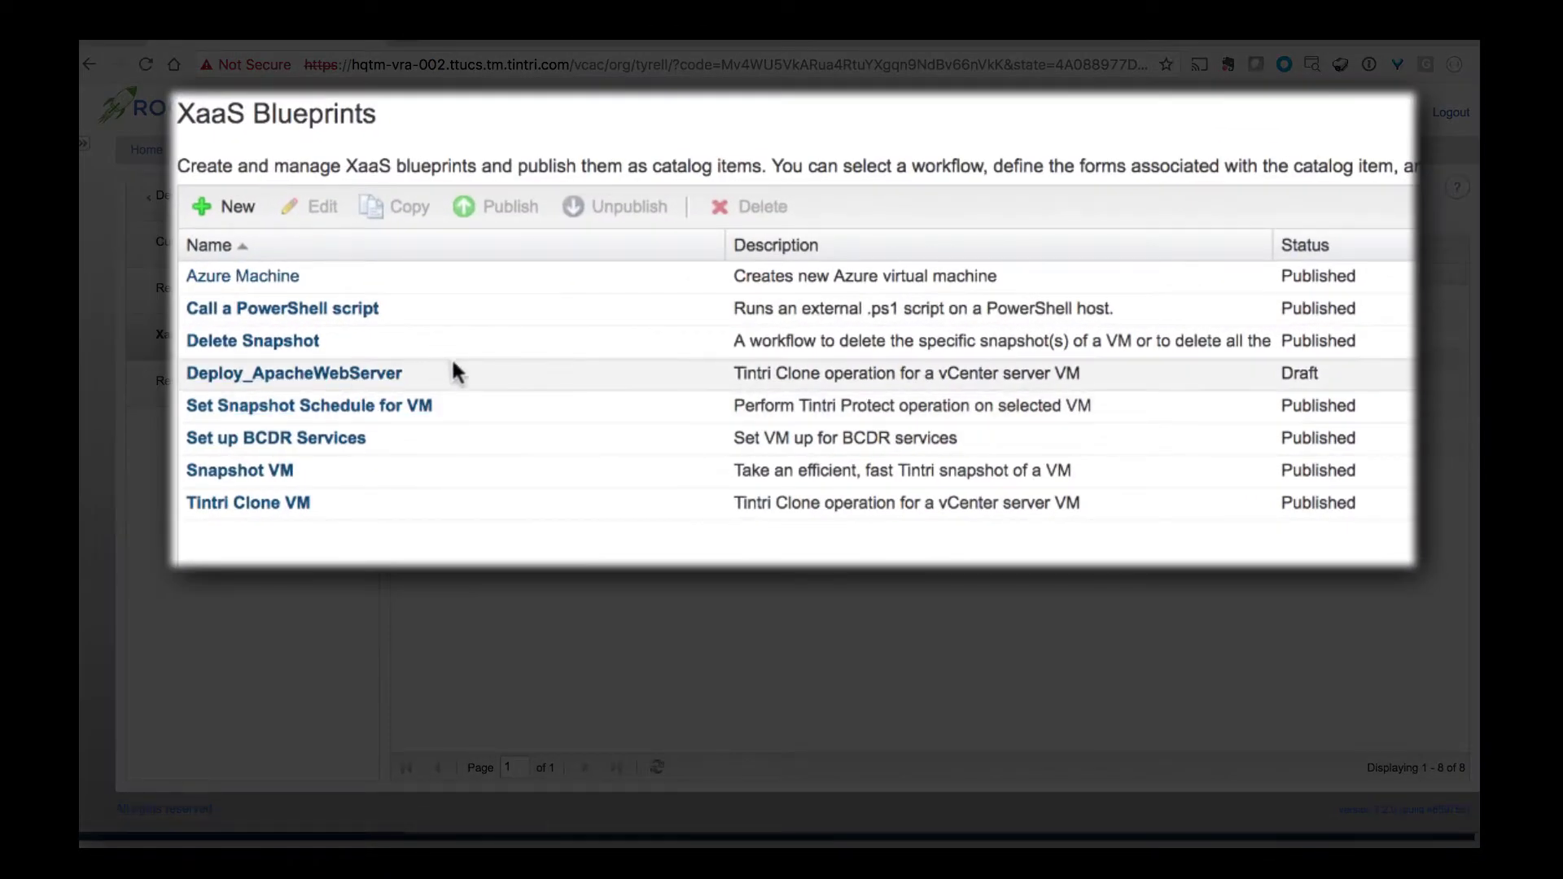
pyautogui.click(511, 207)
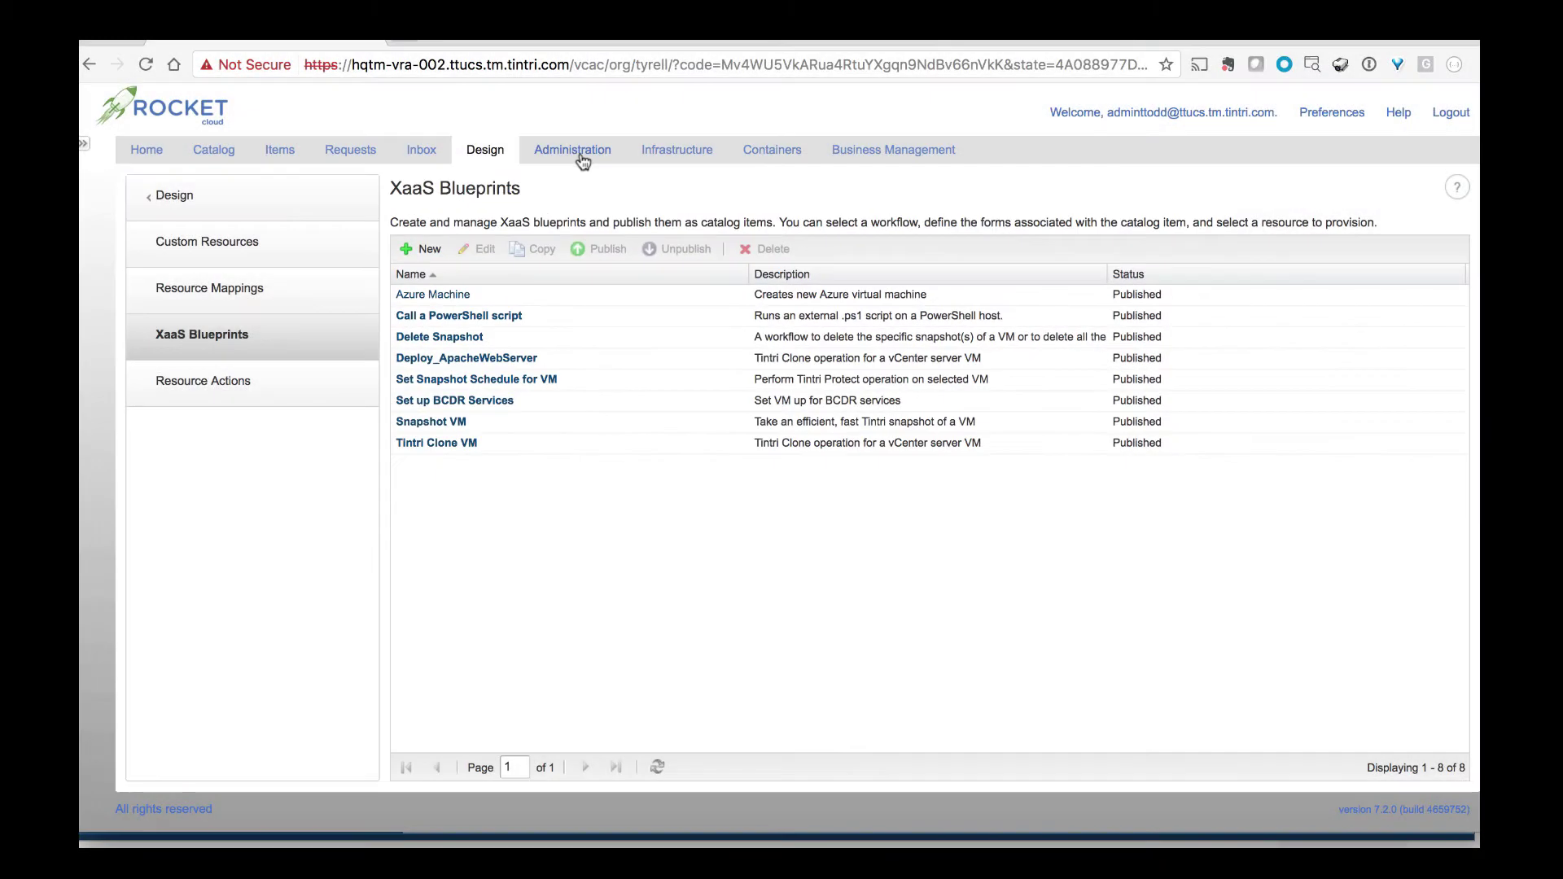
# Find Deploy_ApacheWebServer in Administration Catalog Items, then move on to Entitlements
pyautogui.click(581, 157)
pyautogui.click(245, 334)
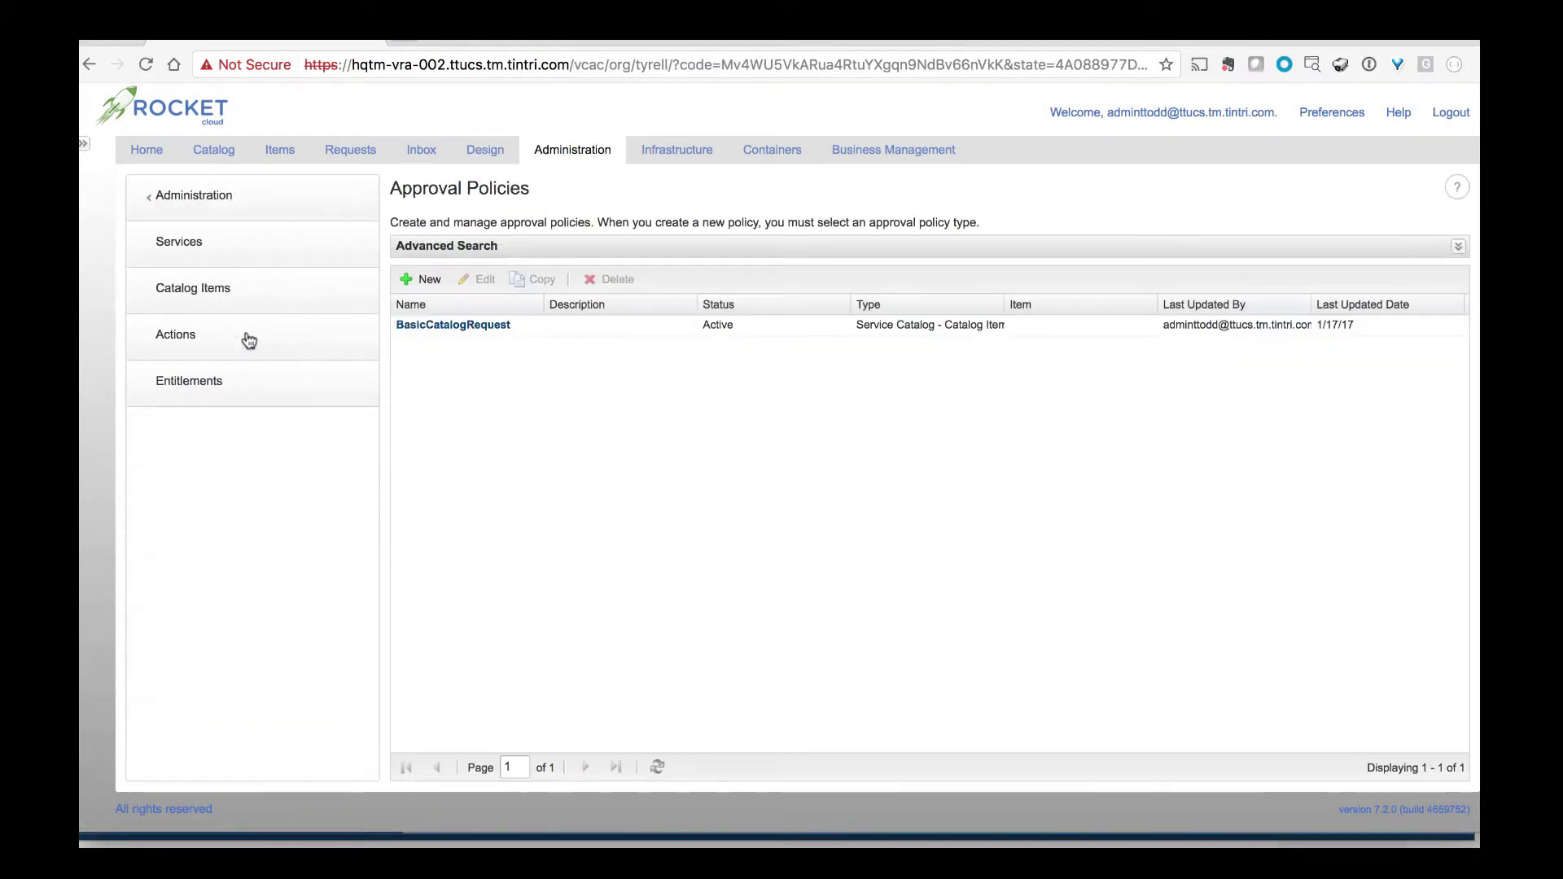
pyautogui.click(224, 255)
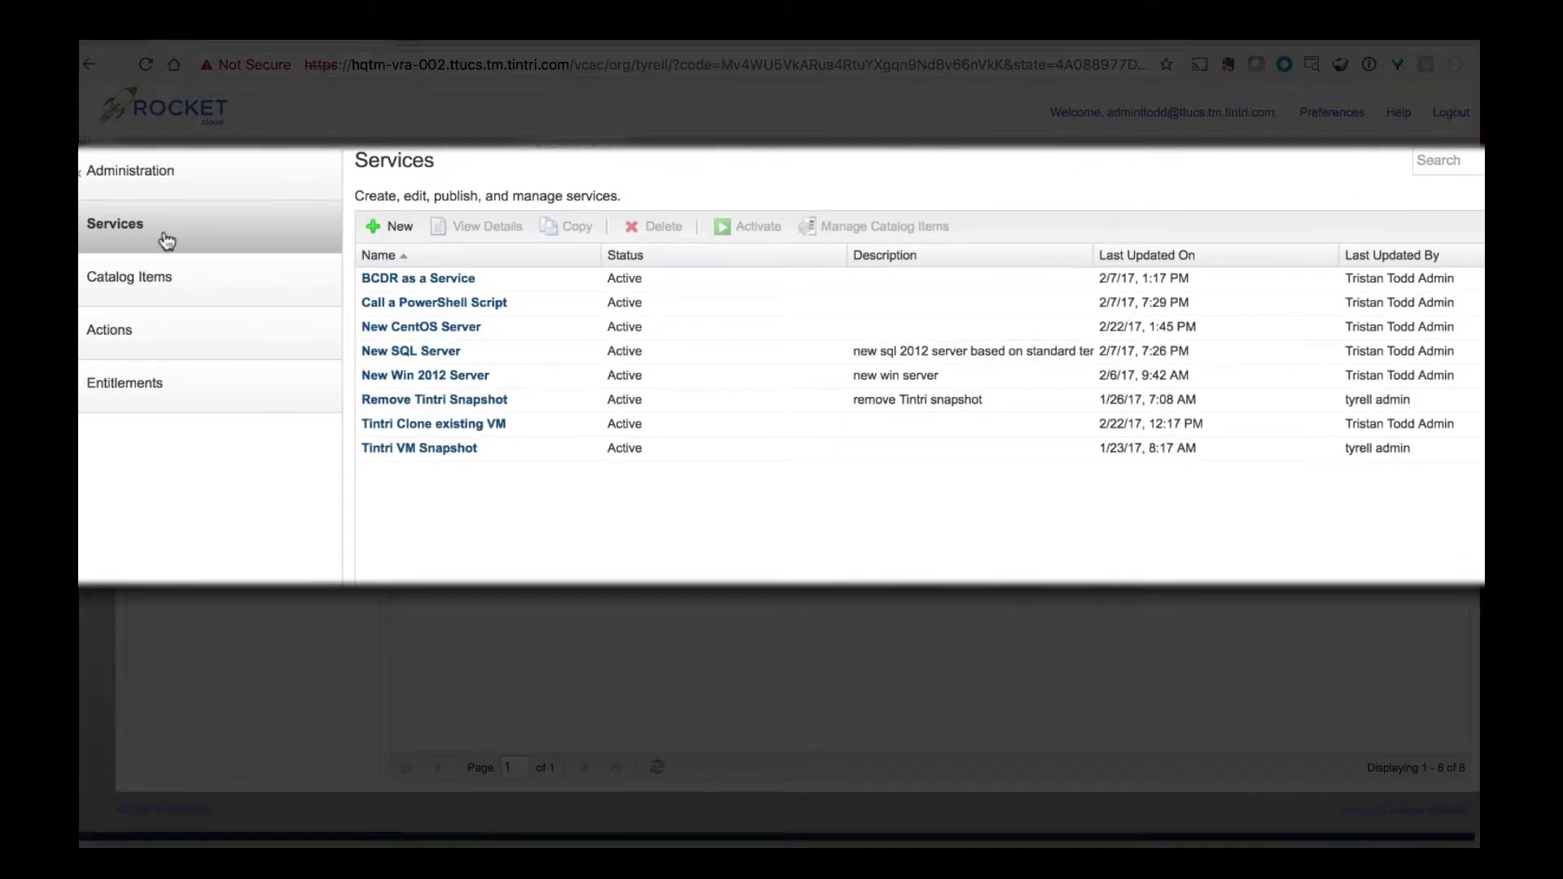
pyautogui.click(159, 280)
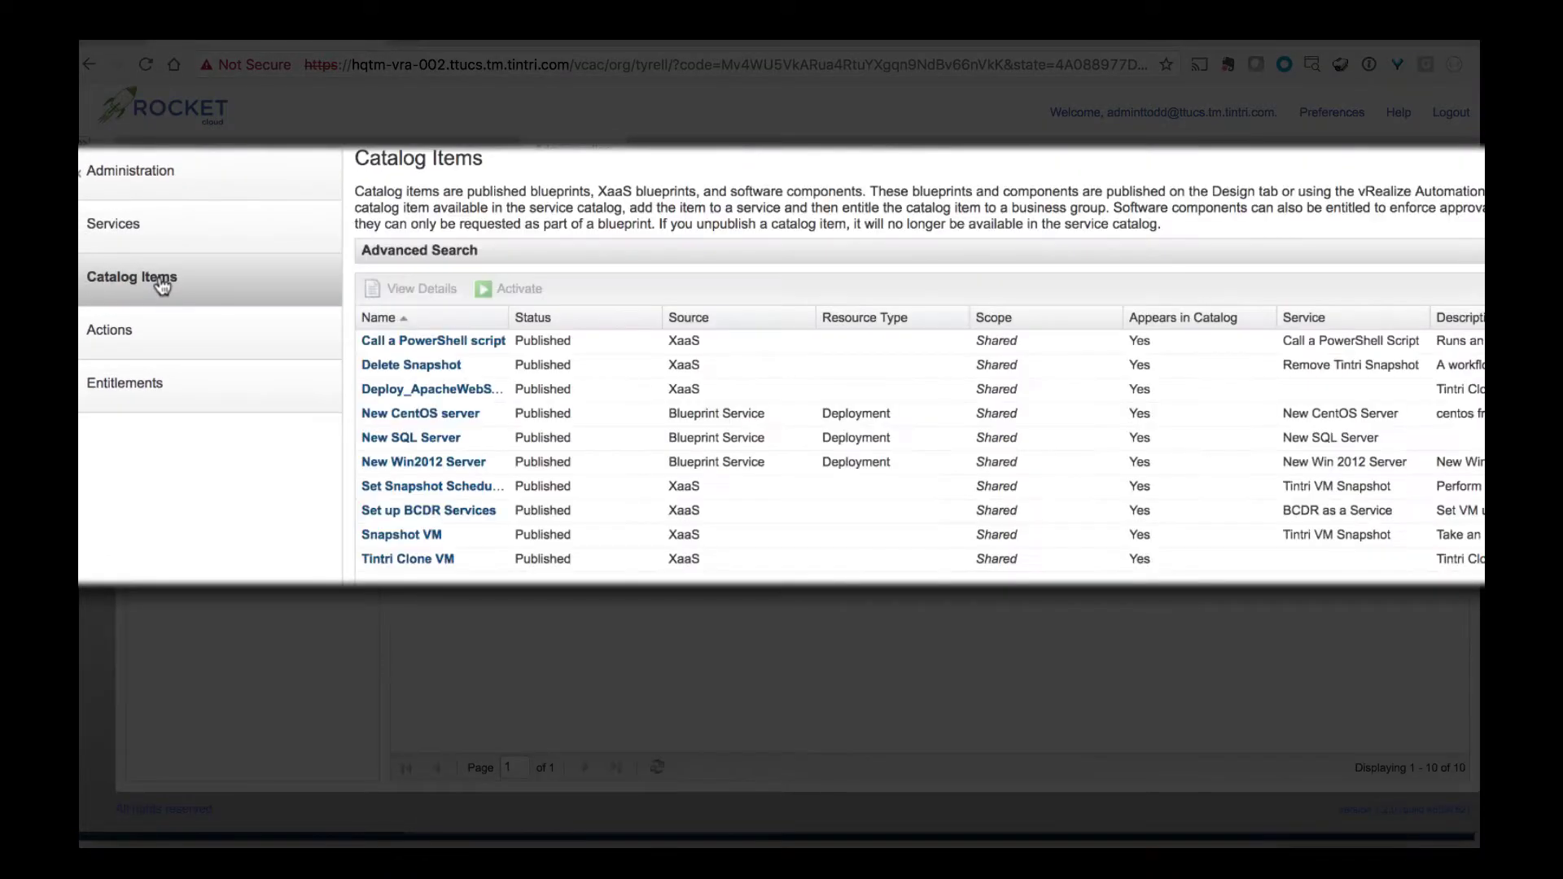
pyautogui.click(608, 389)
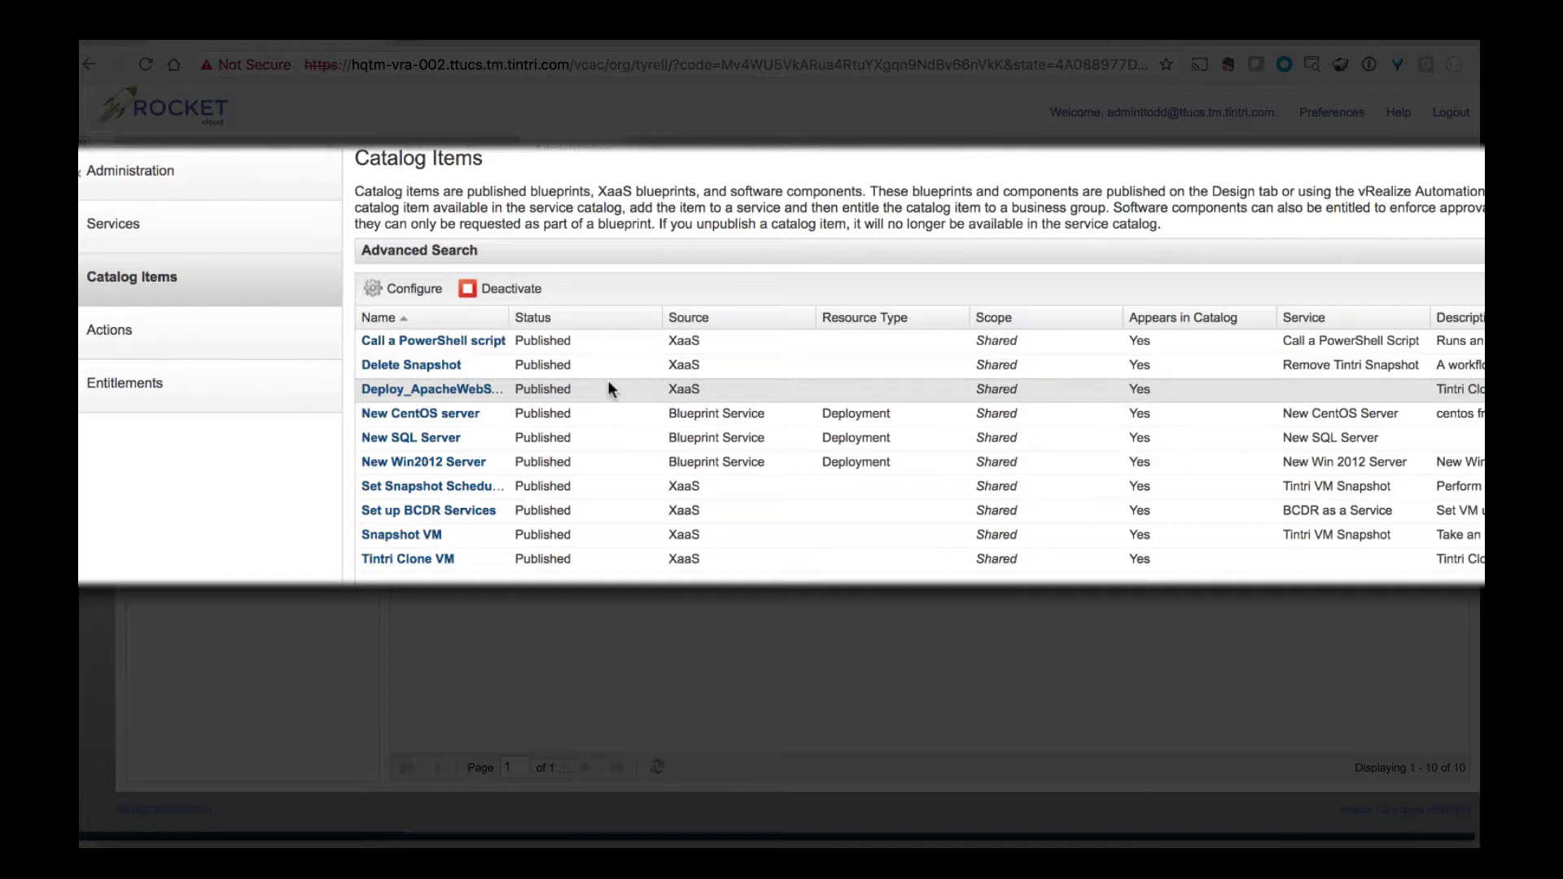
pyautogui.click(274, 396)
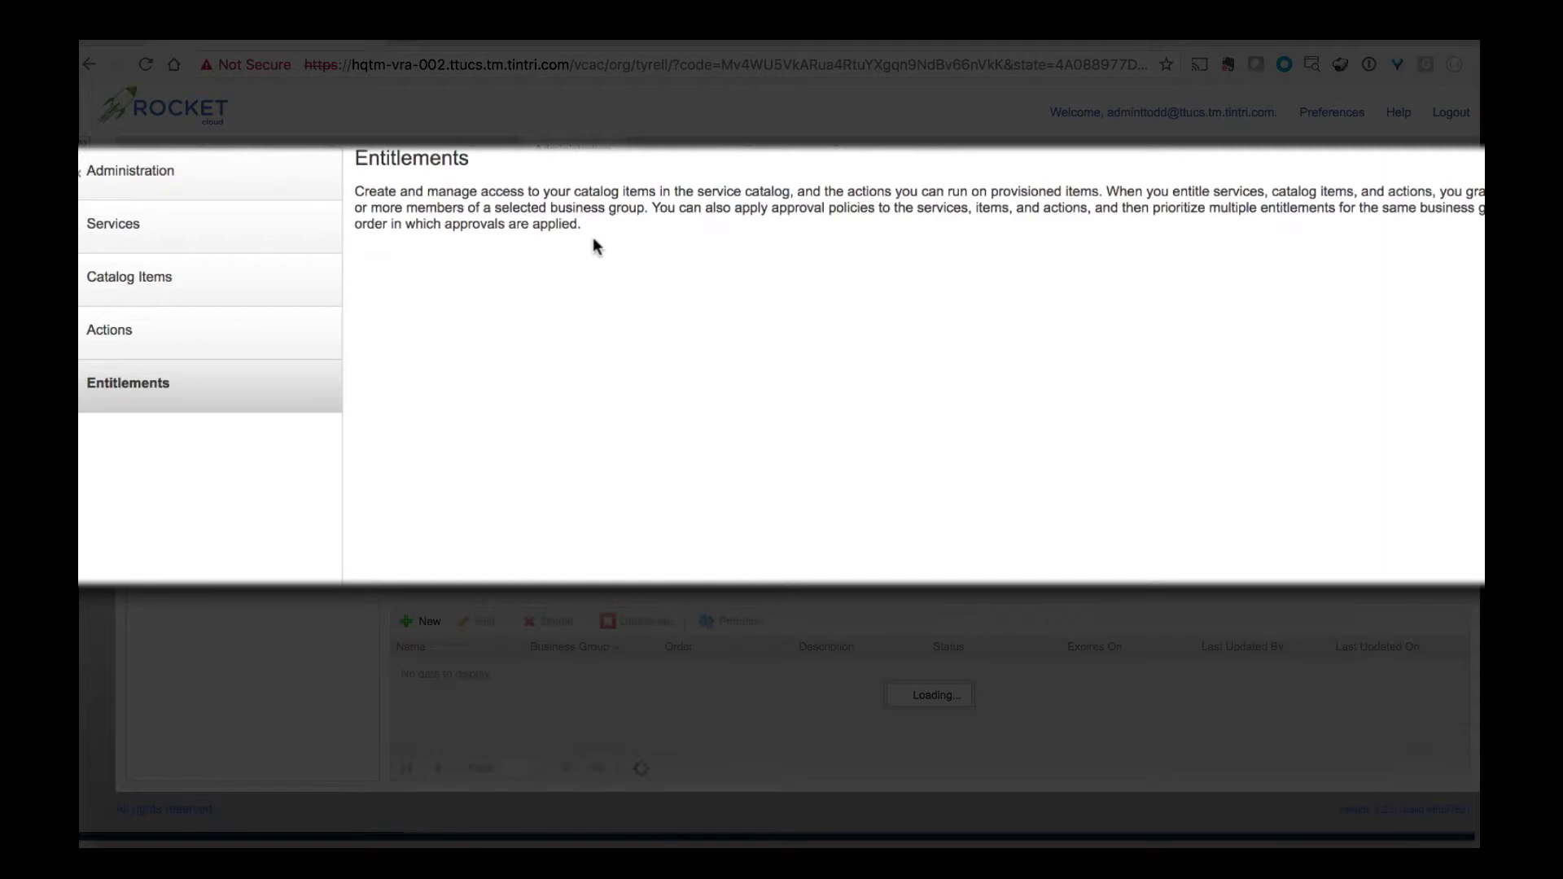
# Add Deploy_ApacheWebServer with BasicCatalogRequest policy to the Research Division Staff entitlement
pyautogui.click(549, 332)
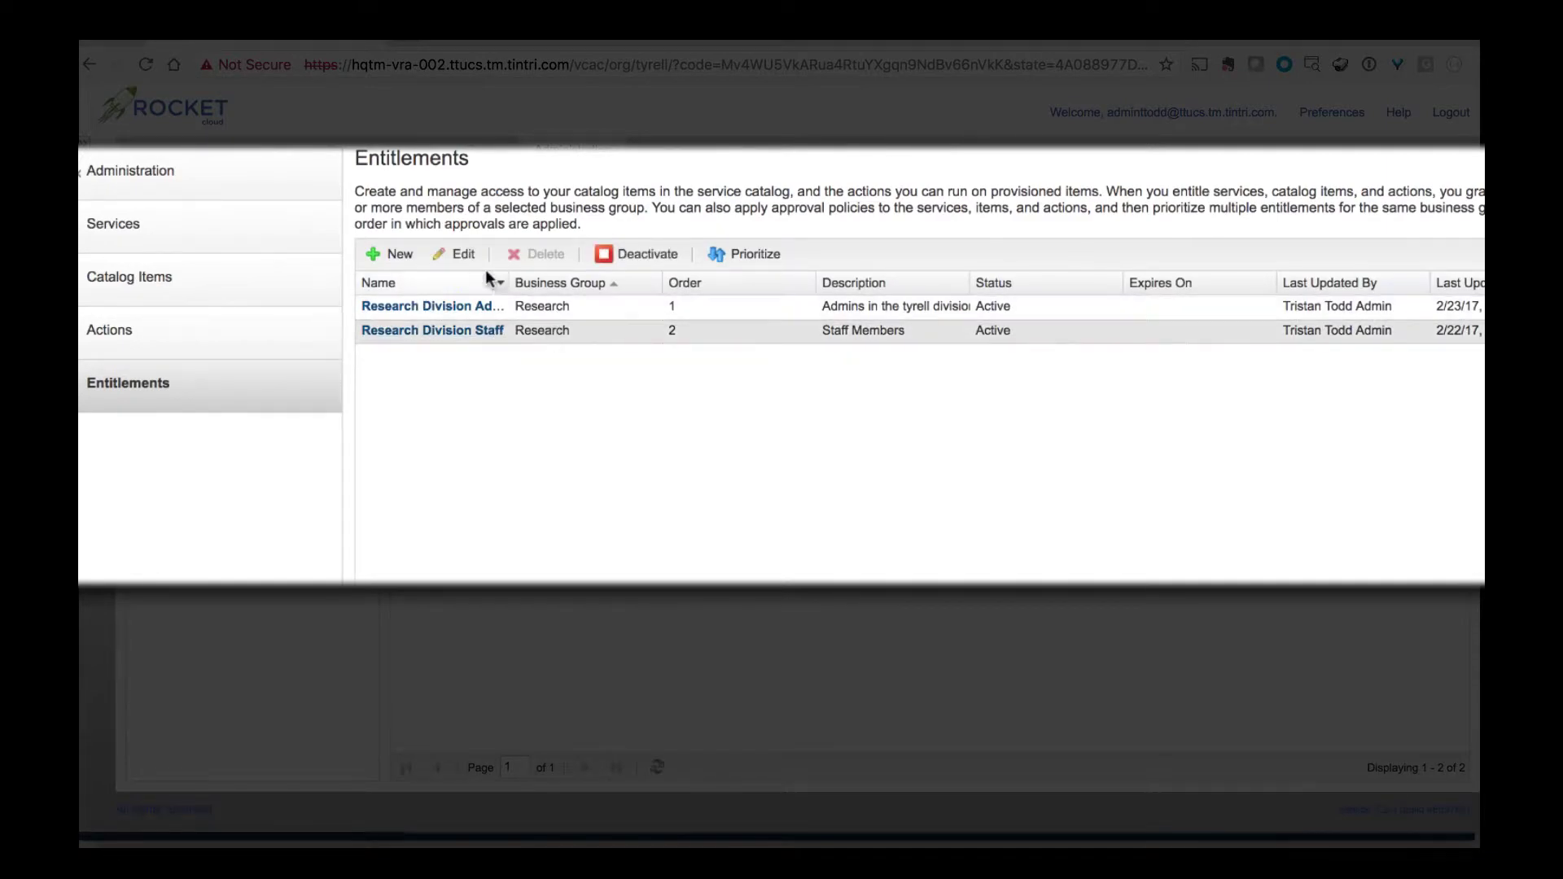
pyautogui.click(462, 254)
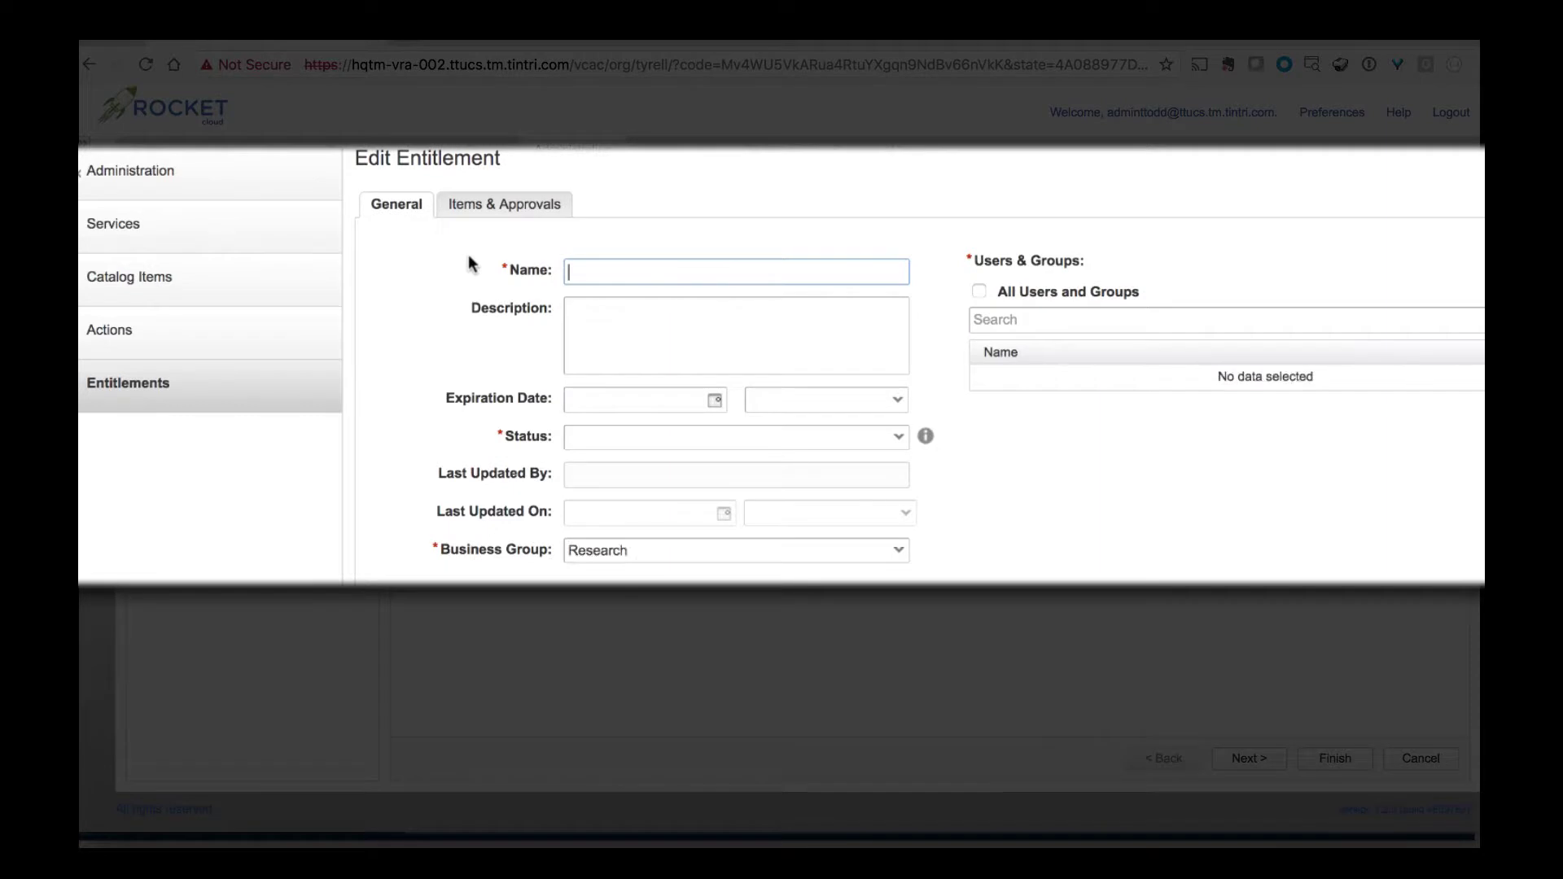
pyautogui.click(520, 208)
pyautogui.click(883, 312)
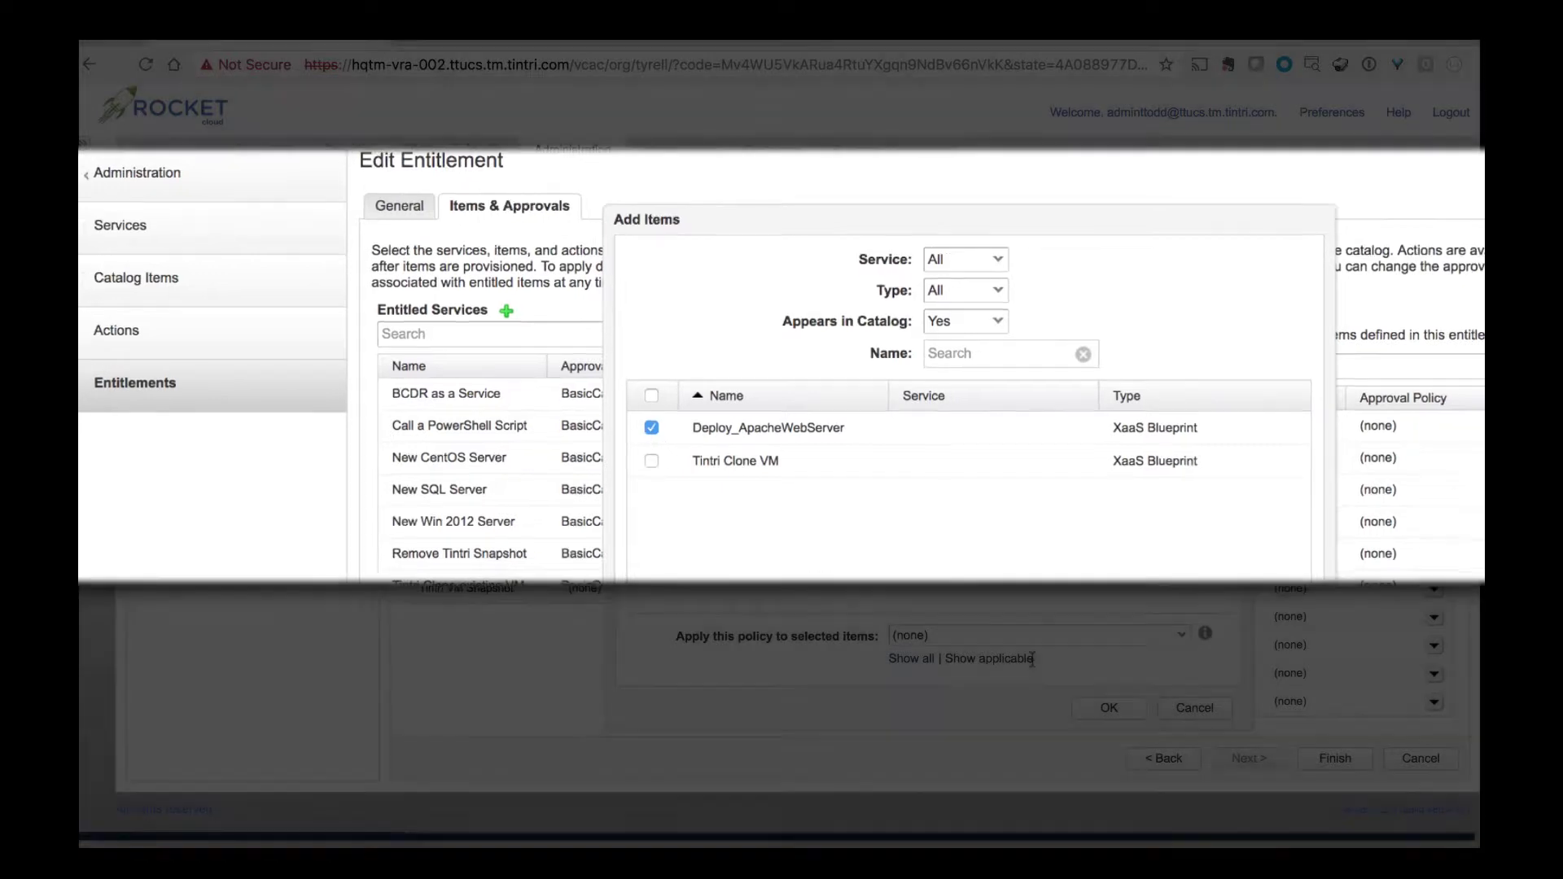
pyautogui.click(1037, 635)
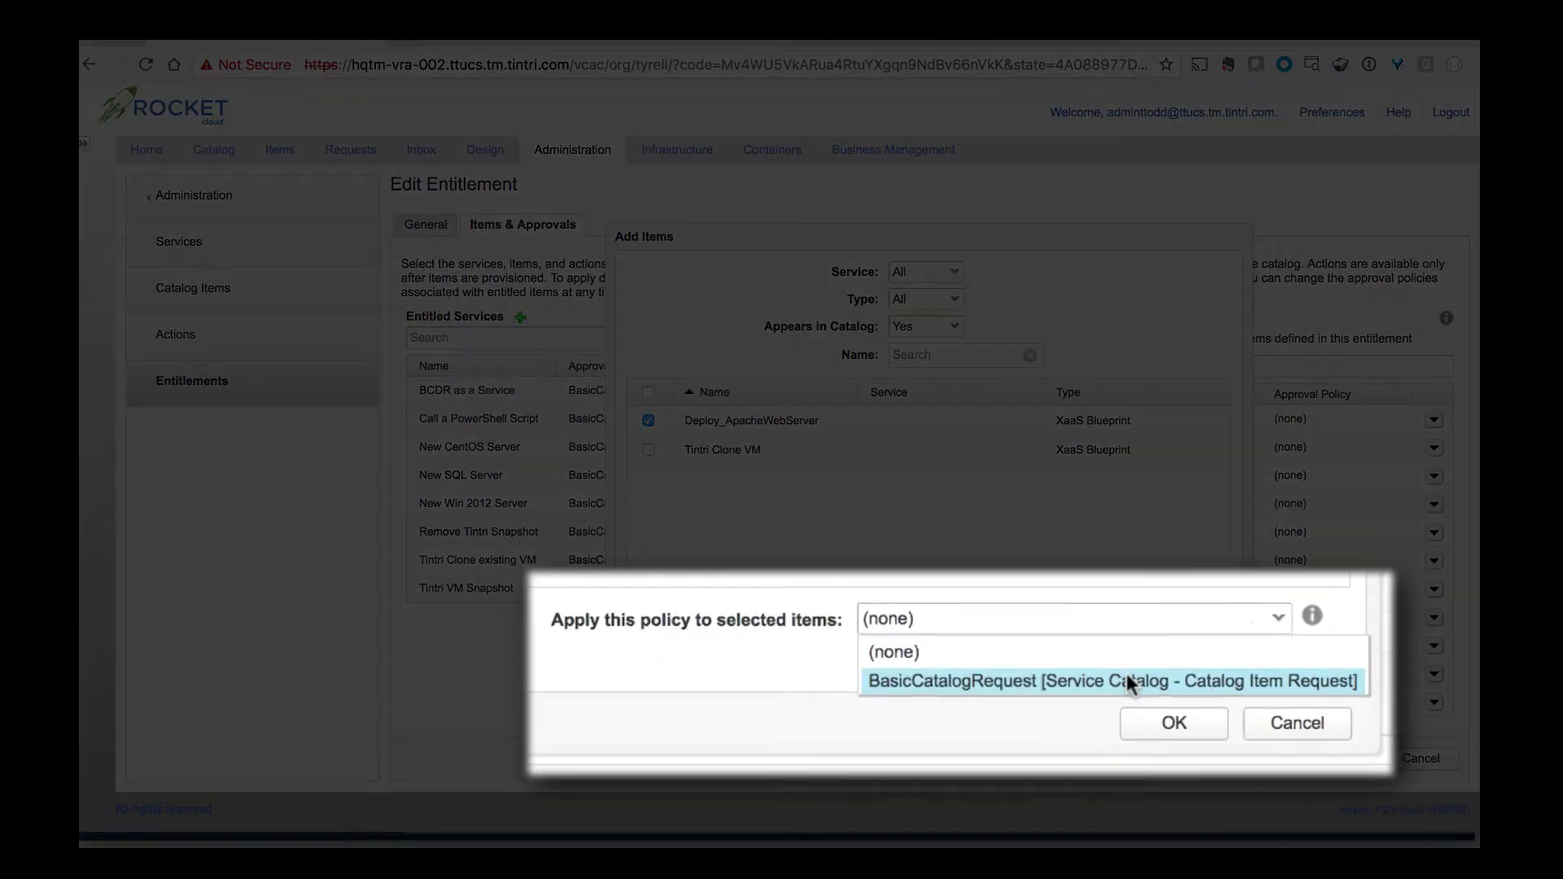
pyautogui.click(1125, 681)
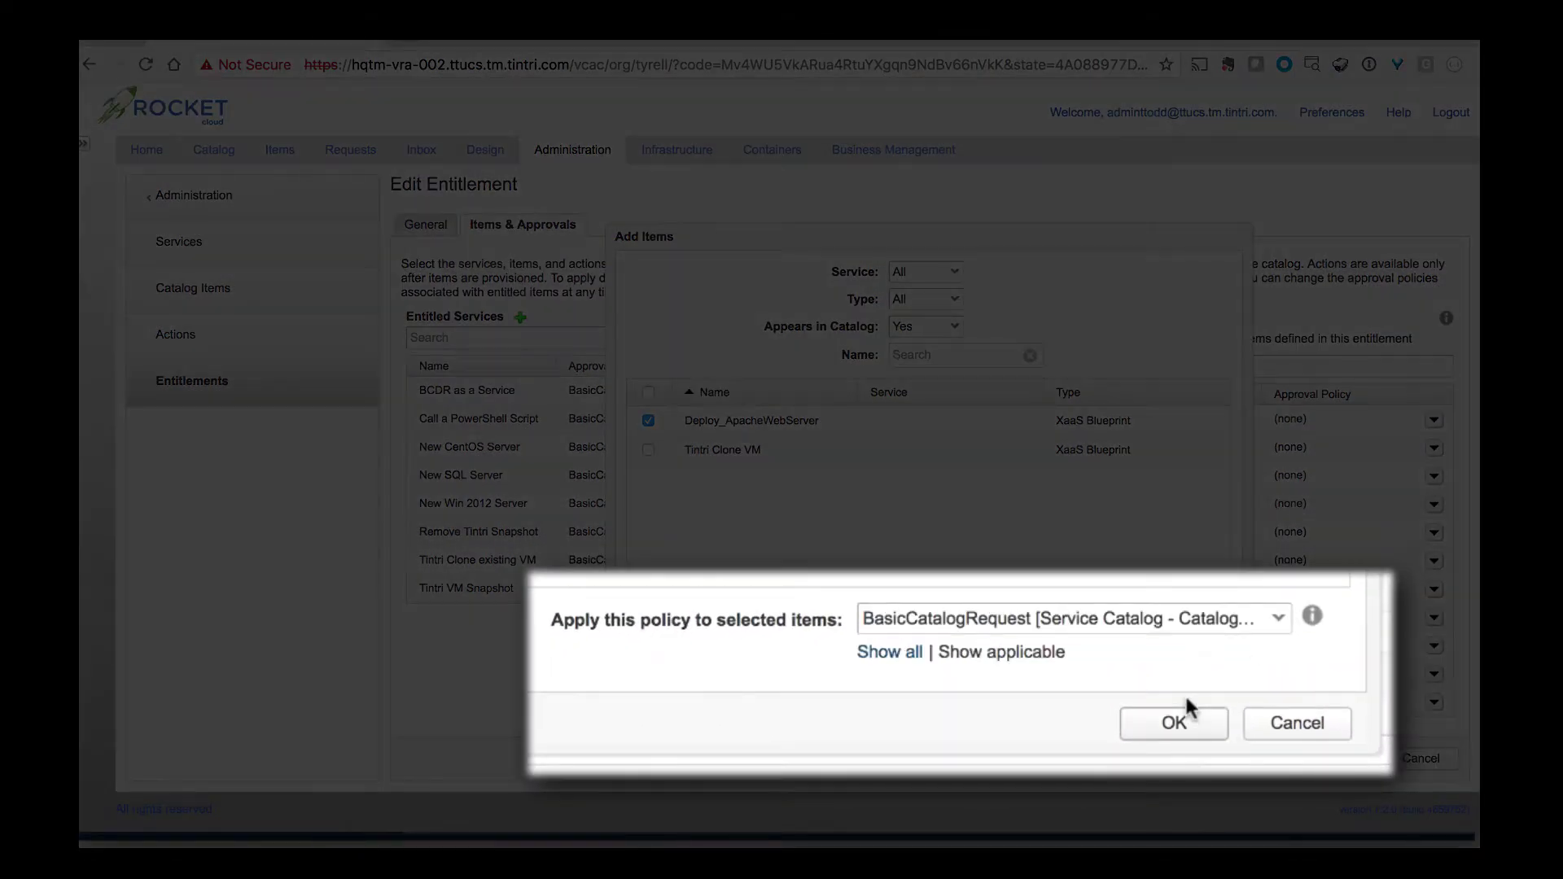
pyautogui.click(1178, 721)
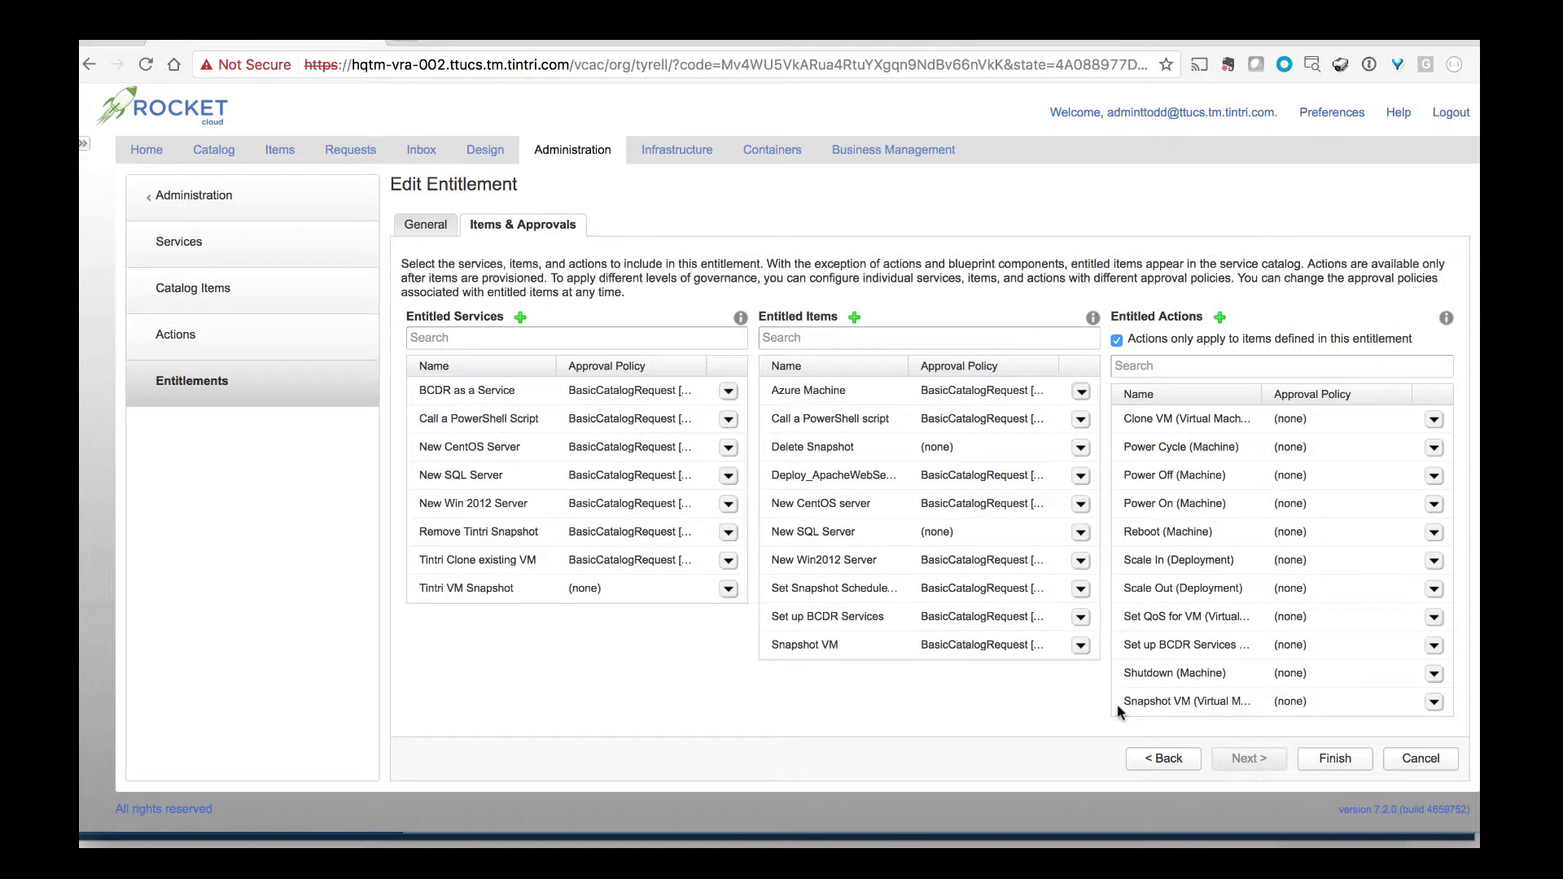
pyautogui.click(1336, 758)
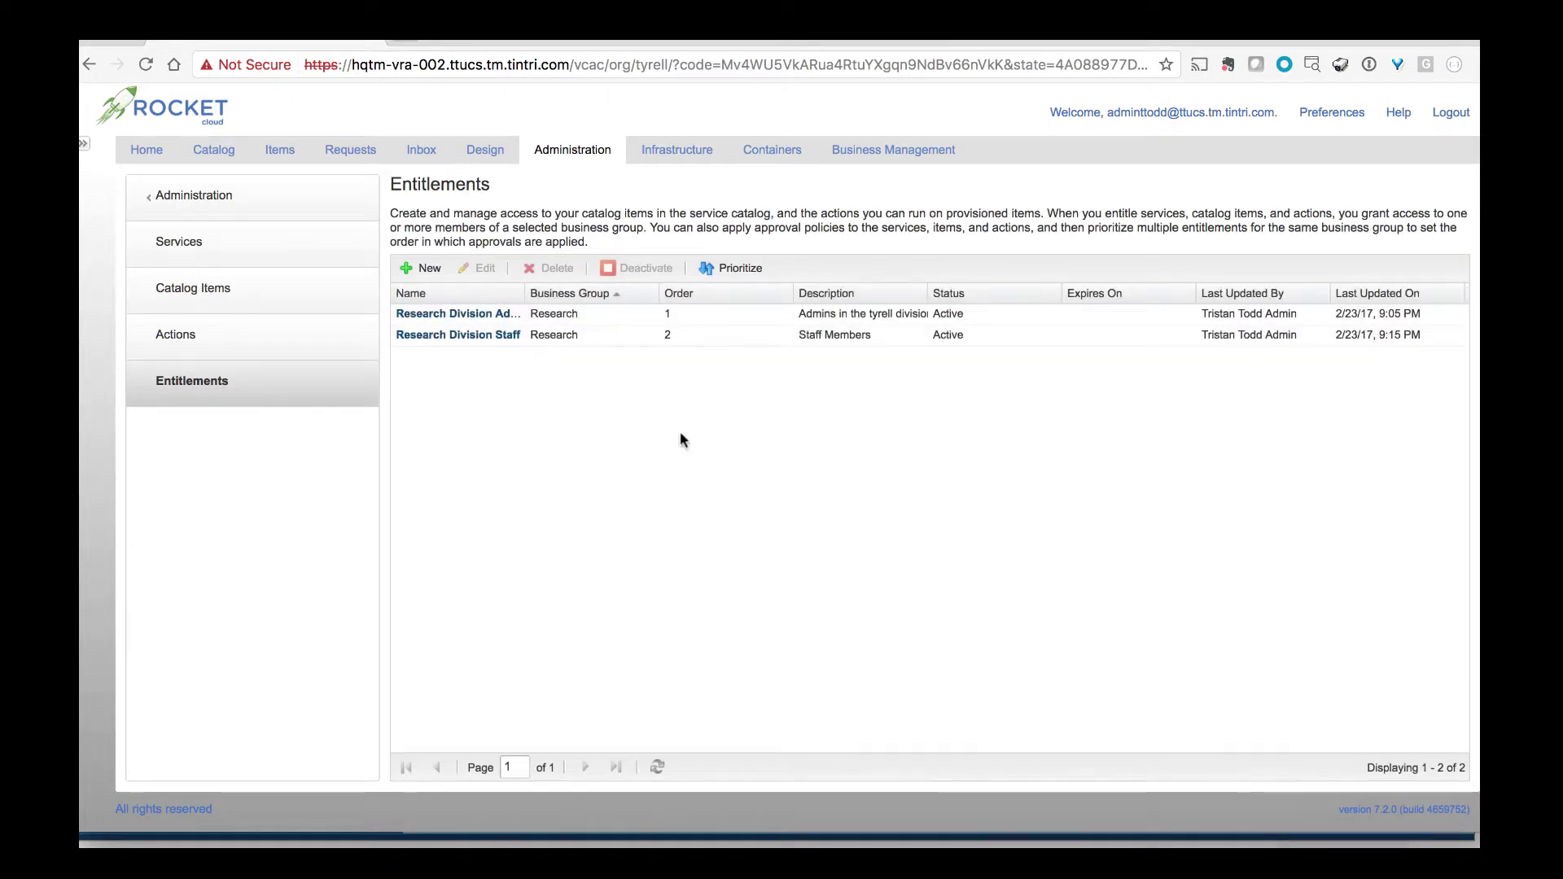
# Add Deploy_ApacheWebServer with BasicCatalogRequest policy to the Research Division Admins entitlement
pyautogui.click(457, 313)
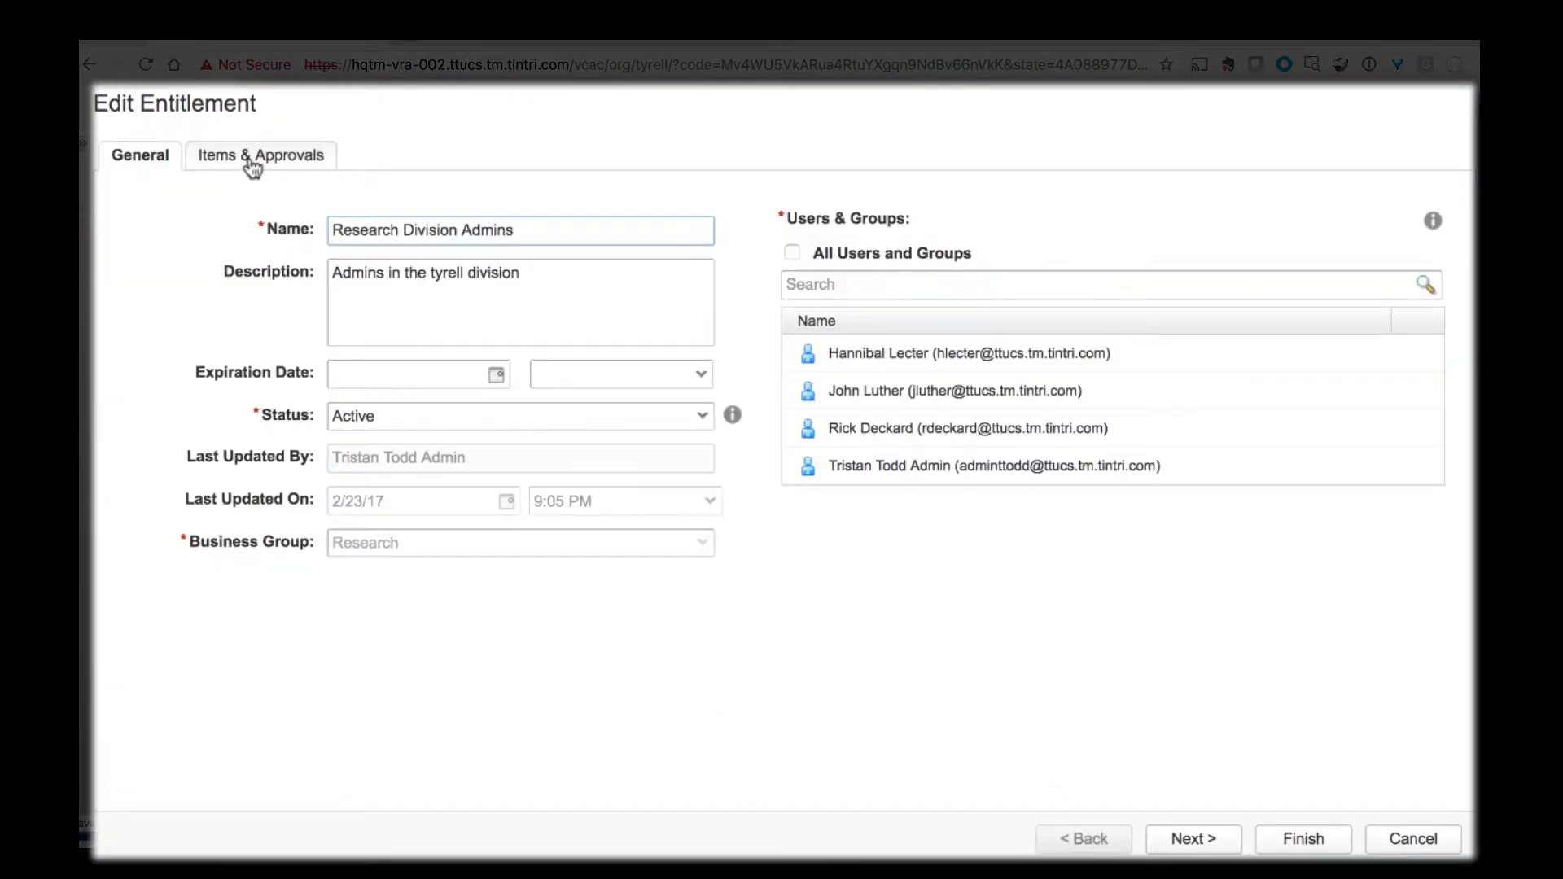
pyautogui.click(253, 166)
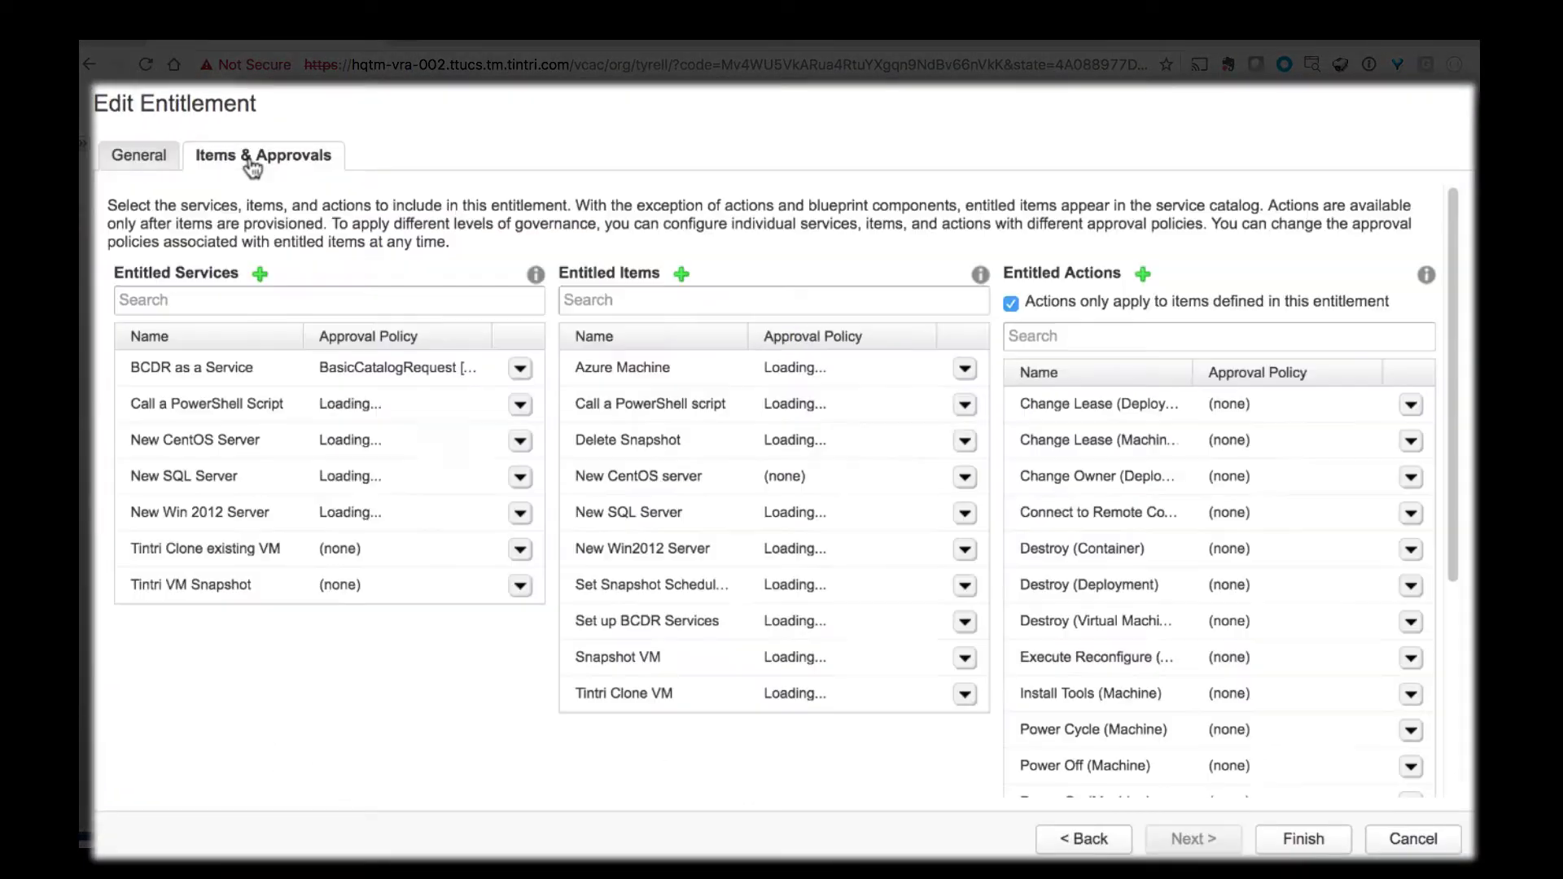
pyautogui.click(682, 275)
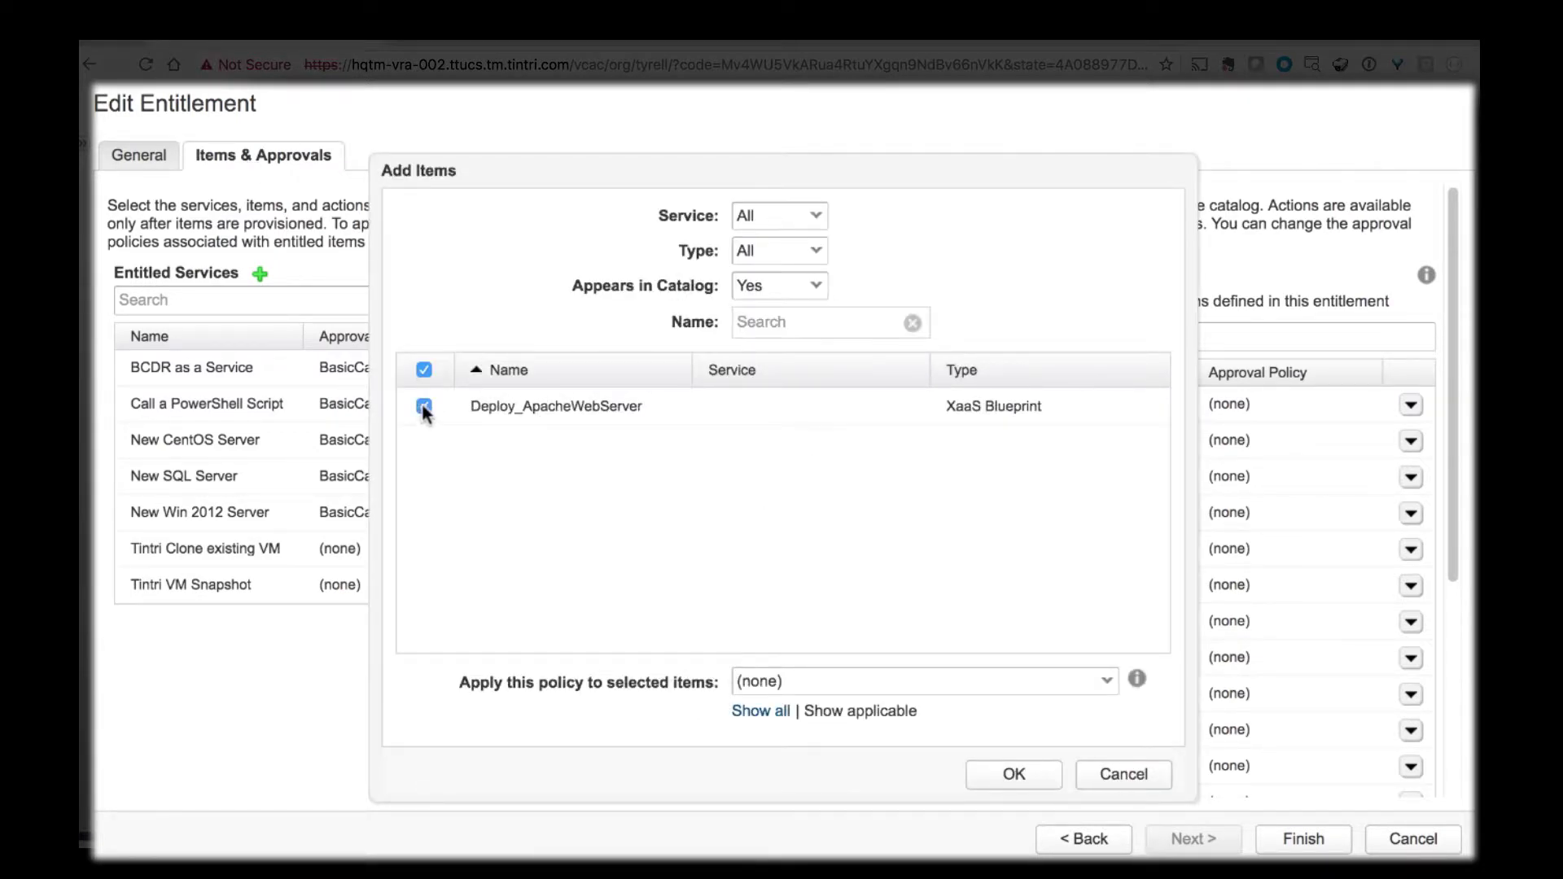
pyautogui.click(960, 682)
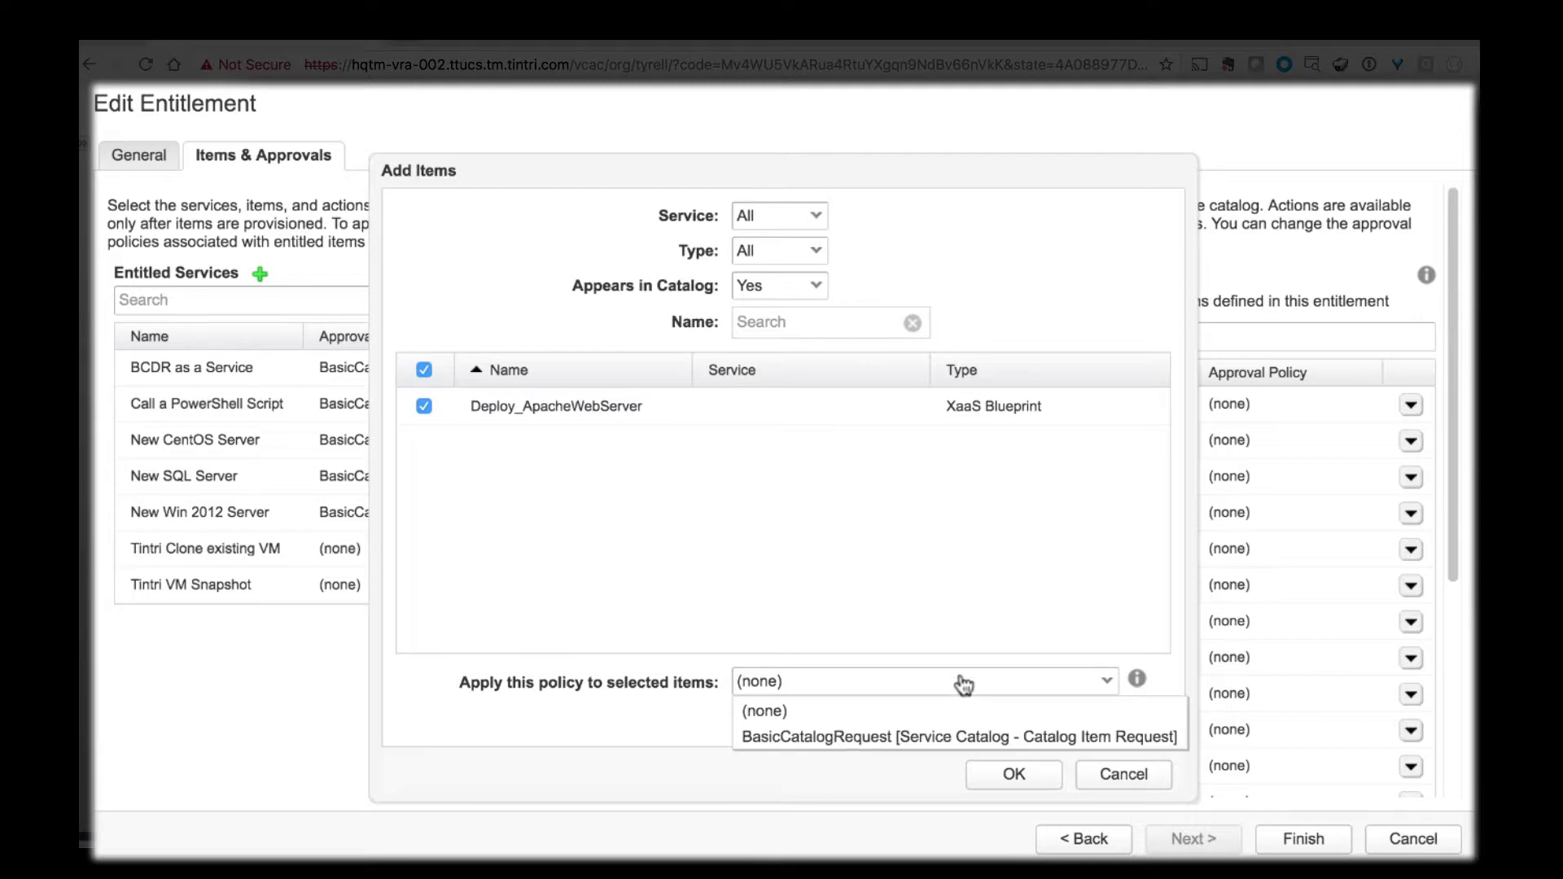
pyautogui.click(929, 737)
pyautogui.click(1013, 774)
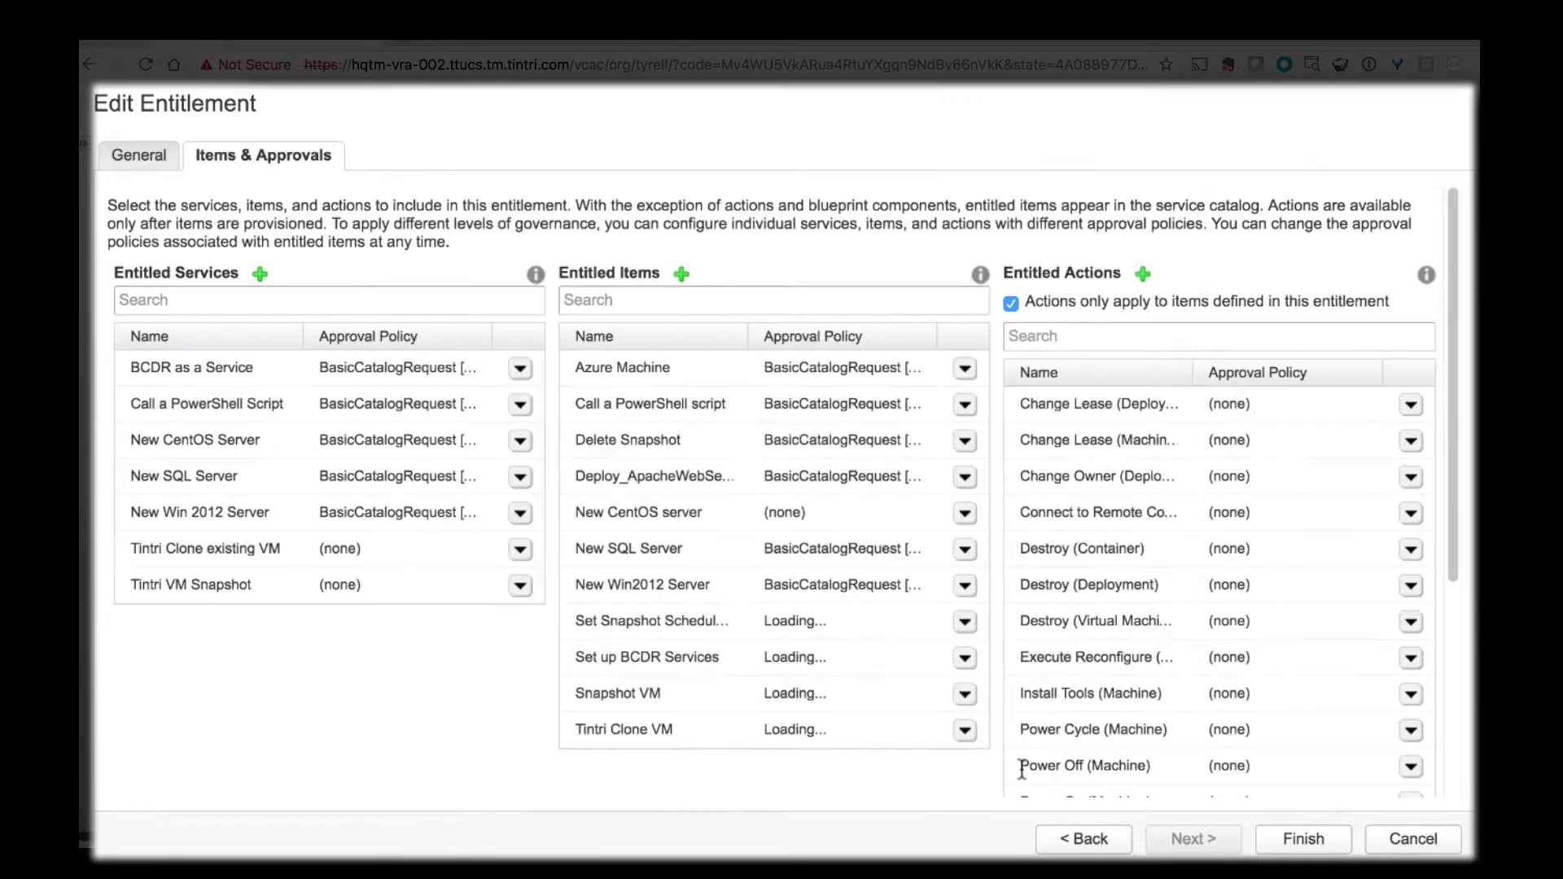
pyautogui.click(1302, 837)
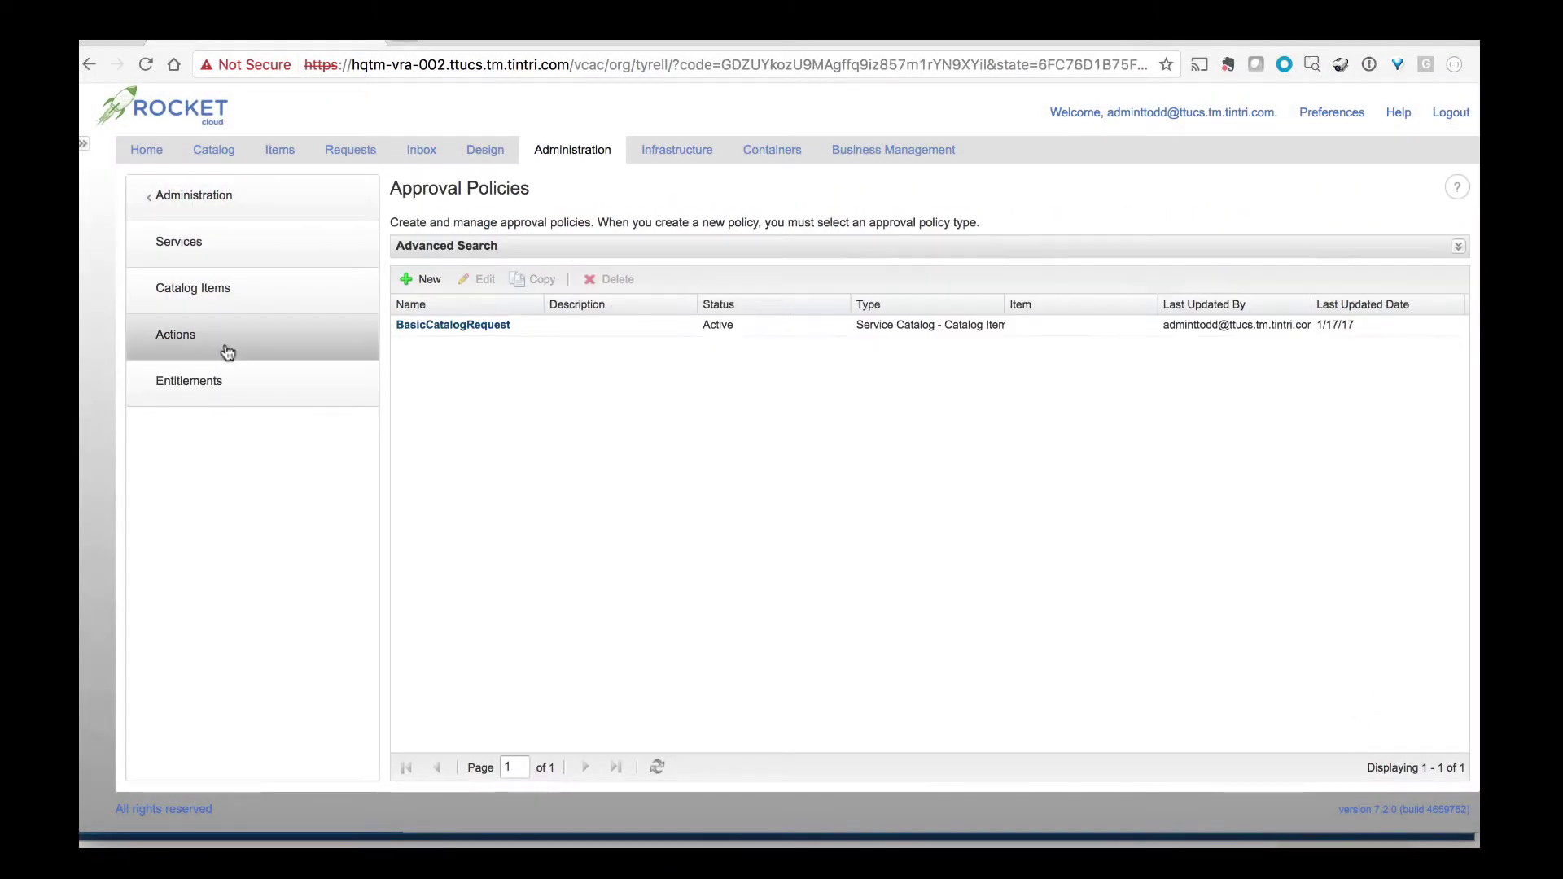
# Open Deploy_ApacheWebServer's catalog item settings, check the Service list, and cancel without changes
pyautogui.click(226, 259)
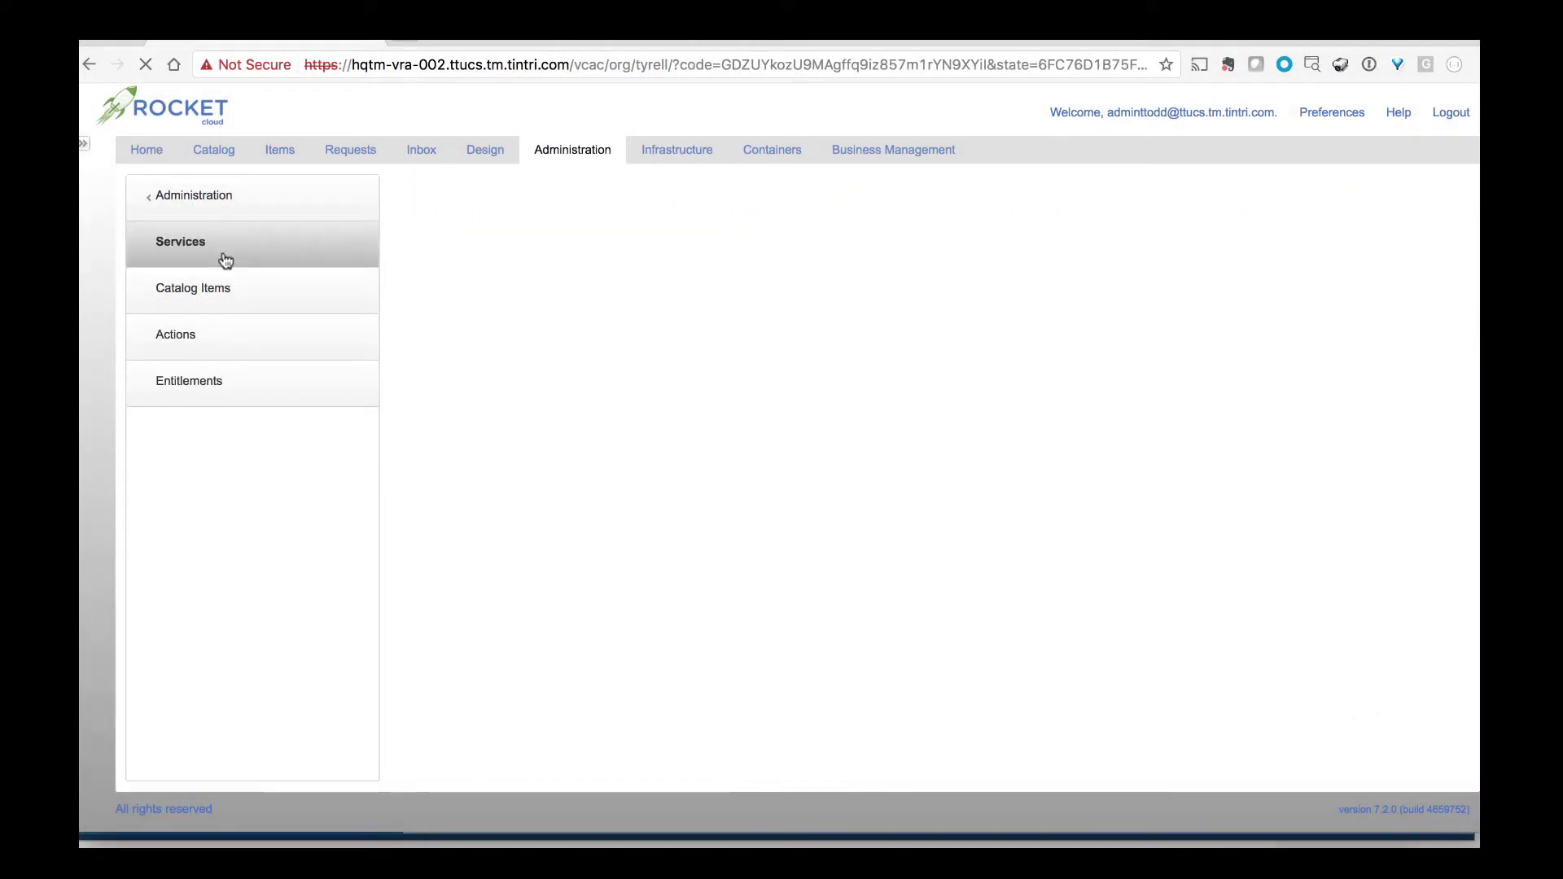
pyautogui.click(289, 301)
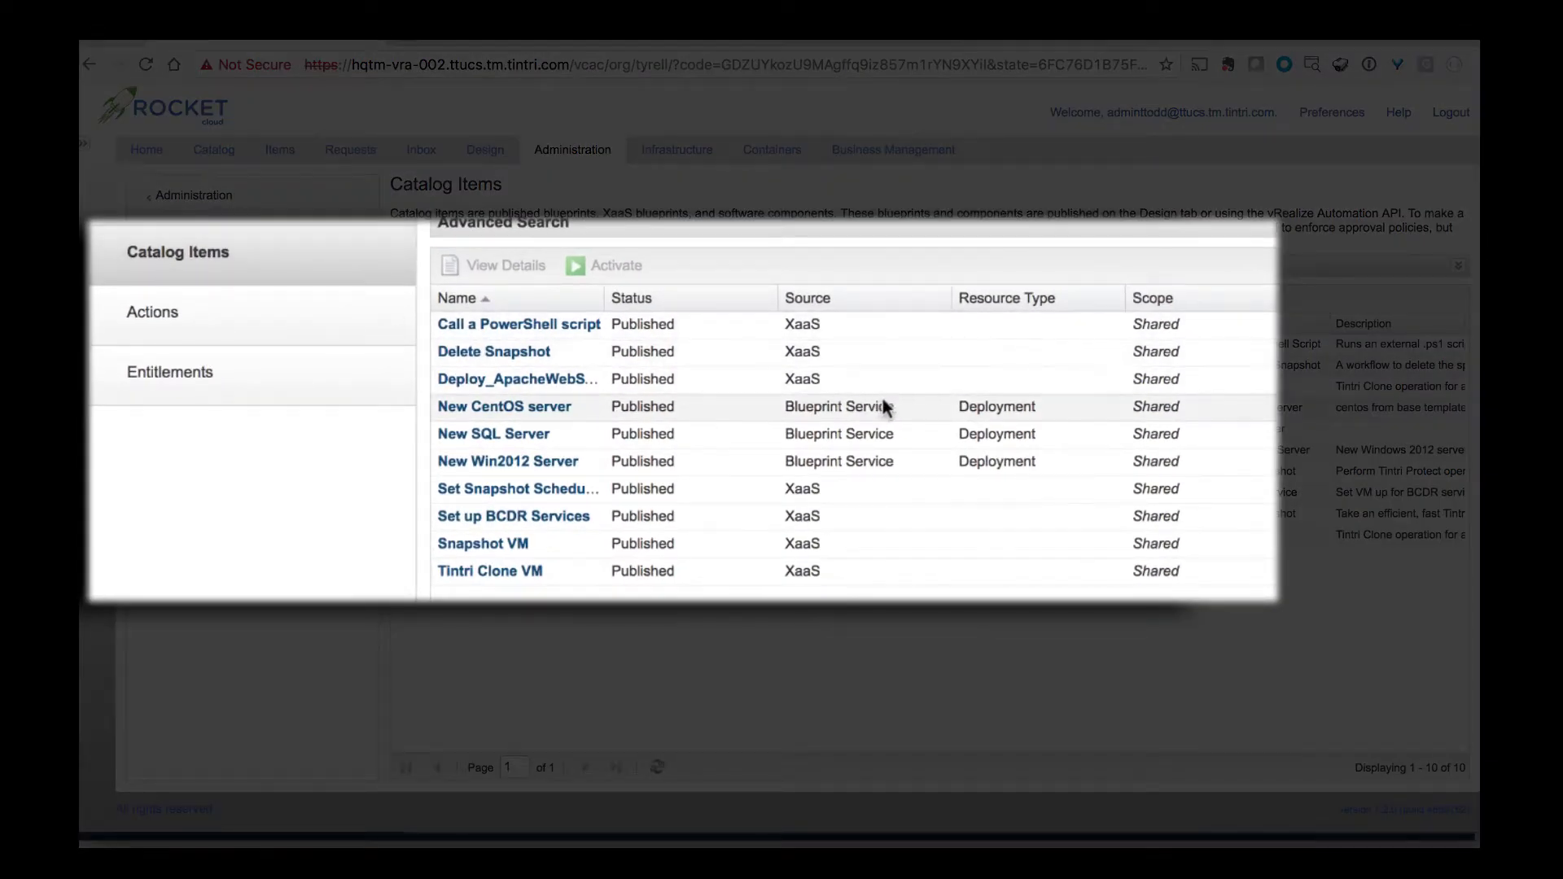
pyautogui.click(907, 378)
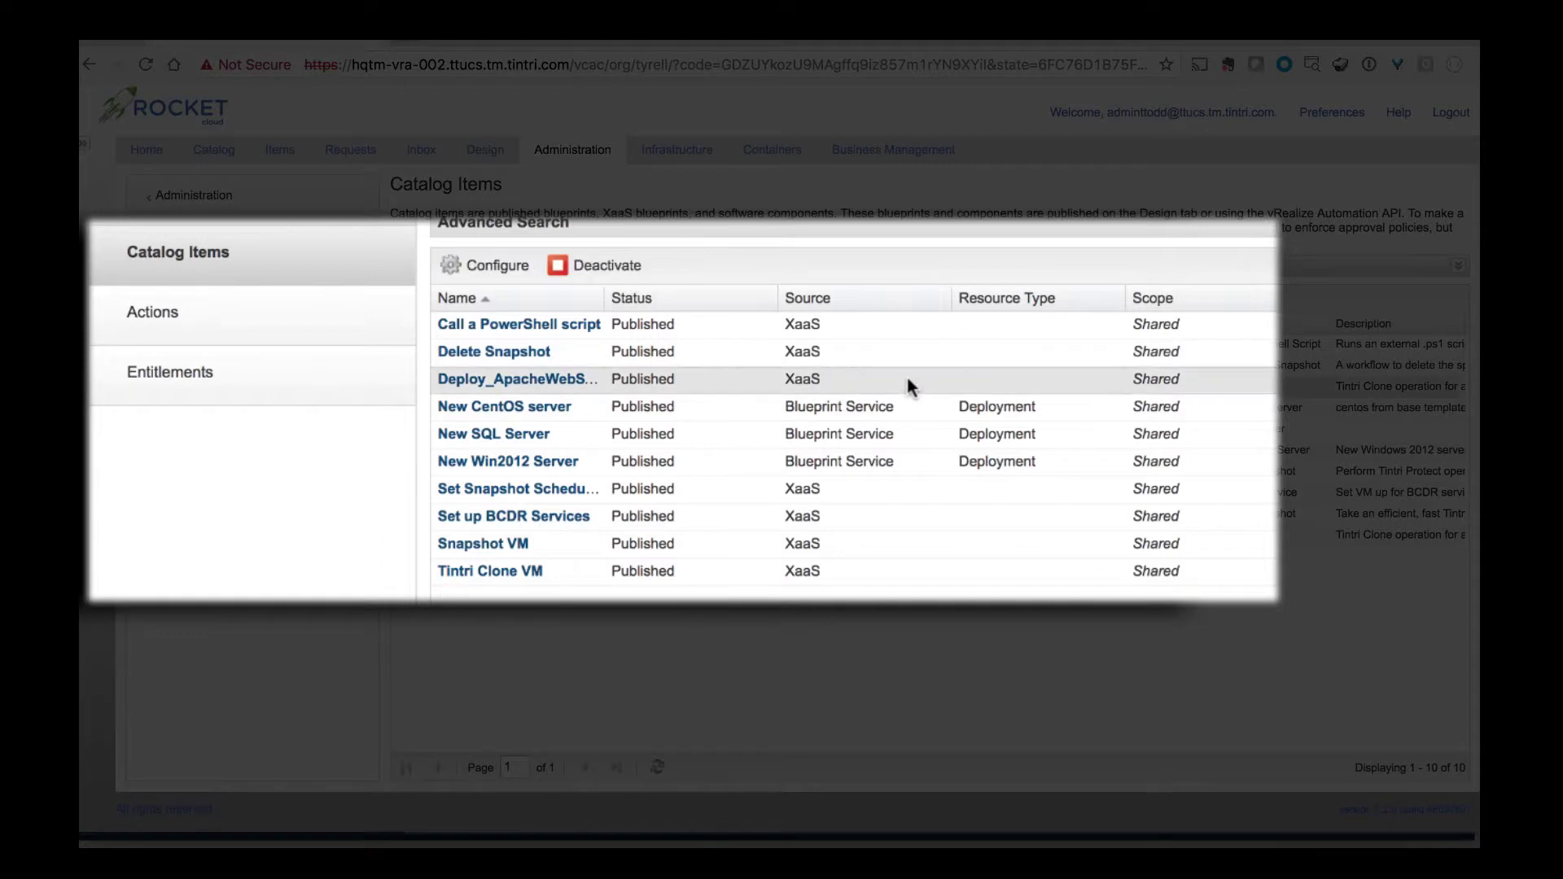
pyautogui.click(513, 264)
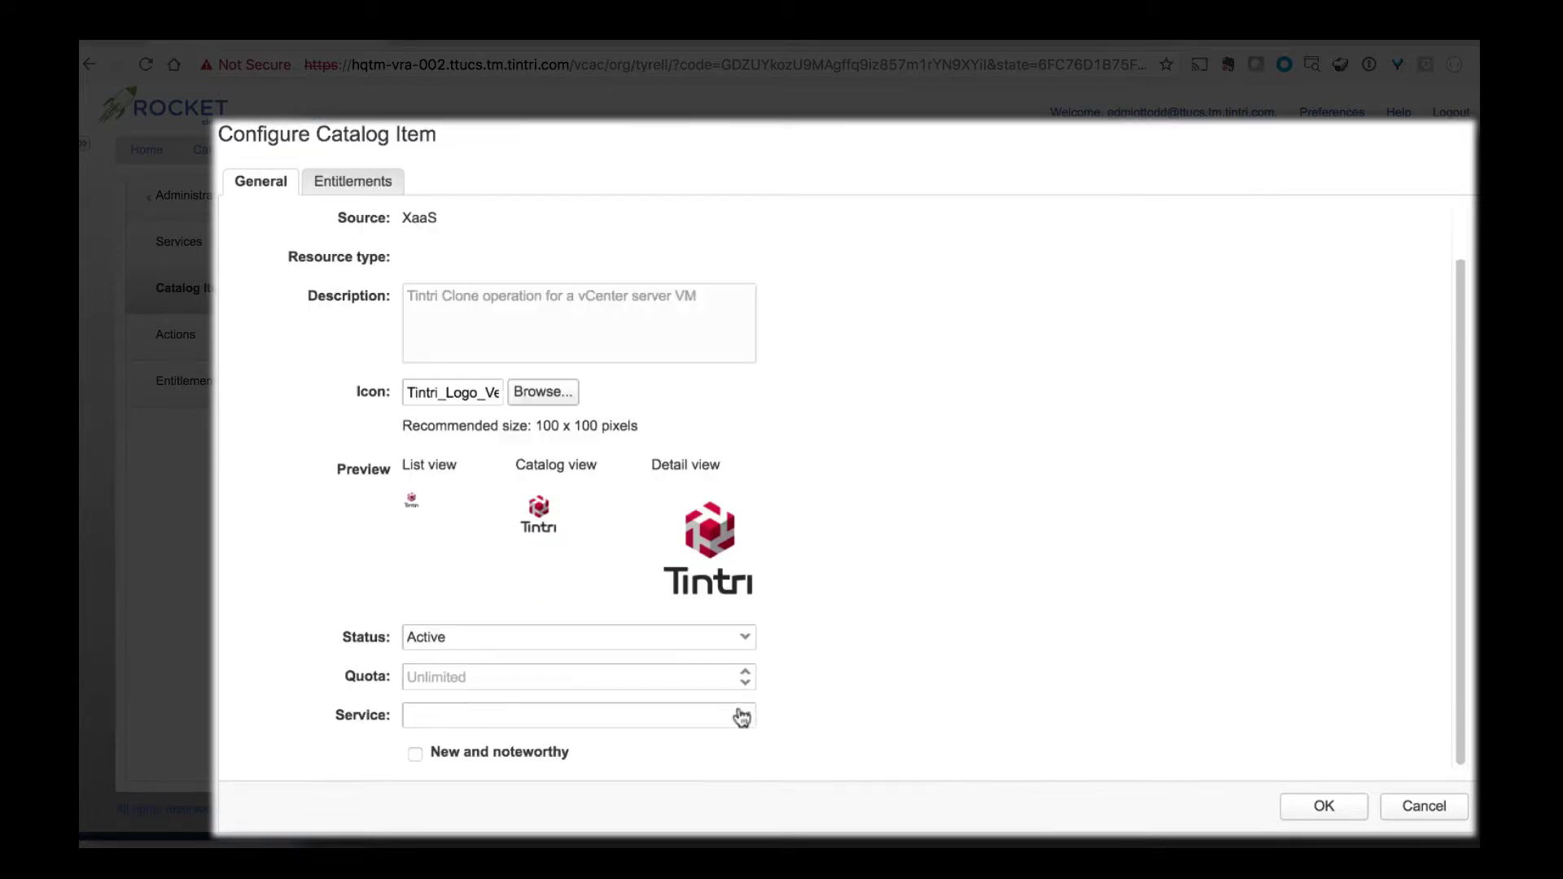
pyautogui.click(712, 721)
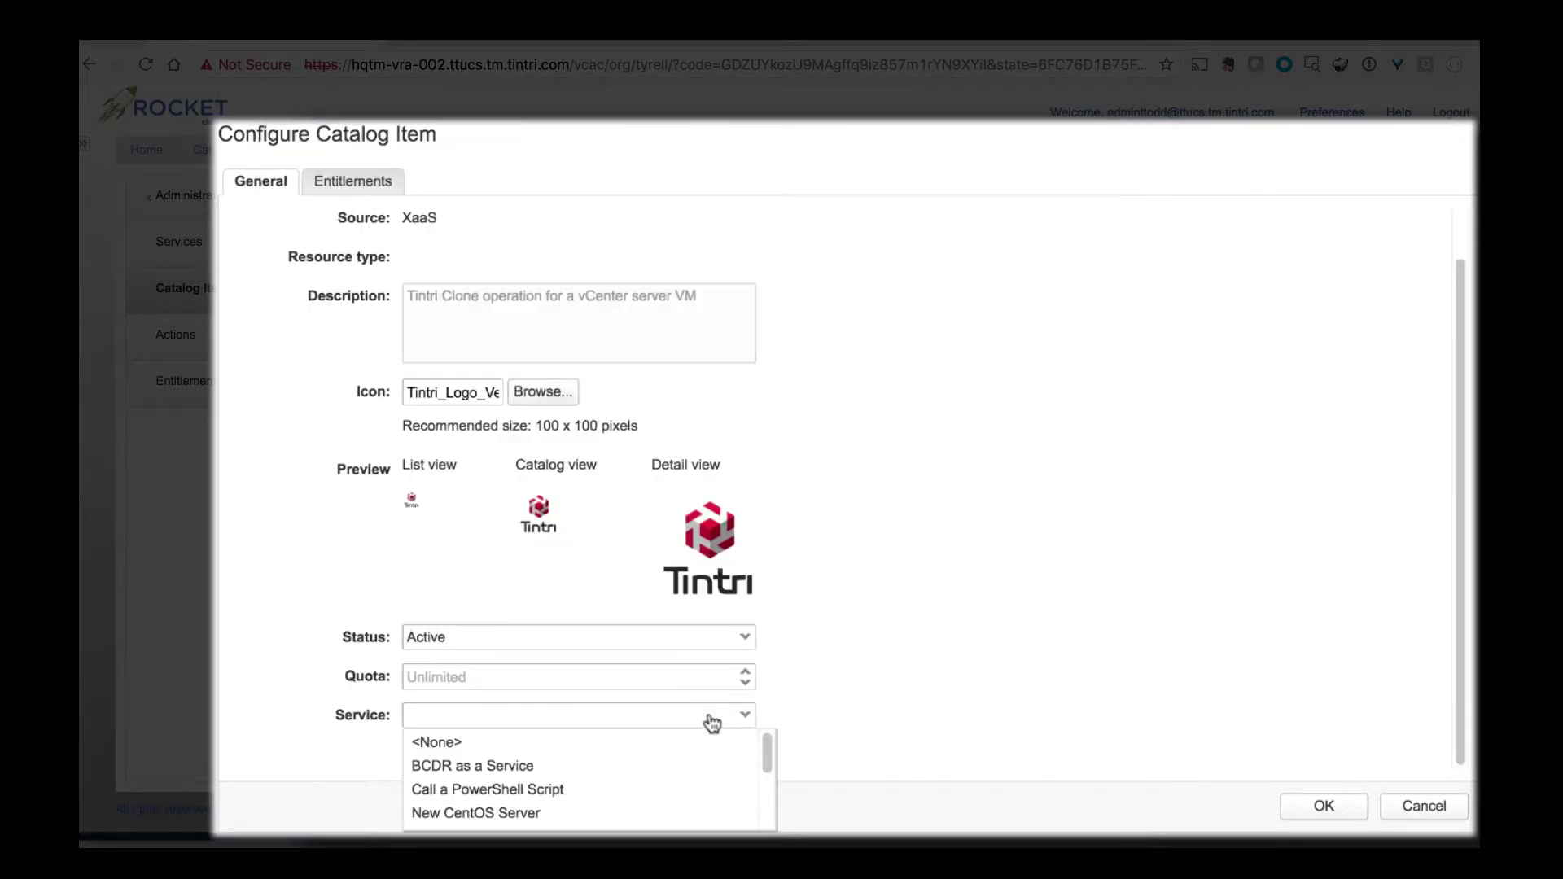
pyautogui.click(712, 721)
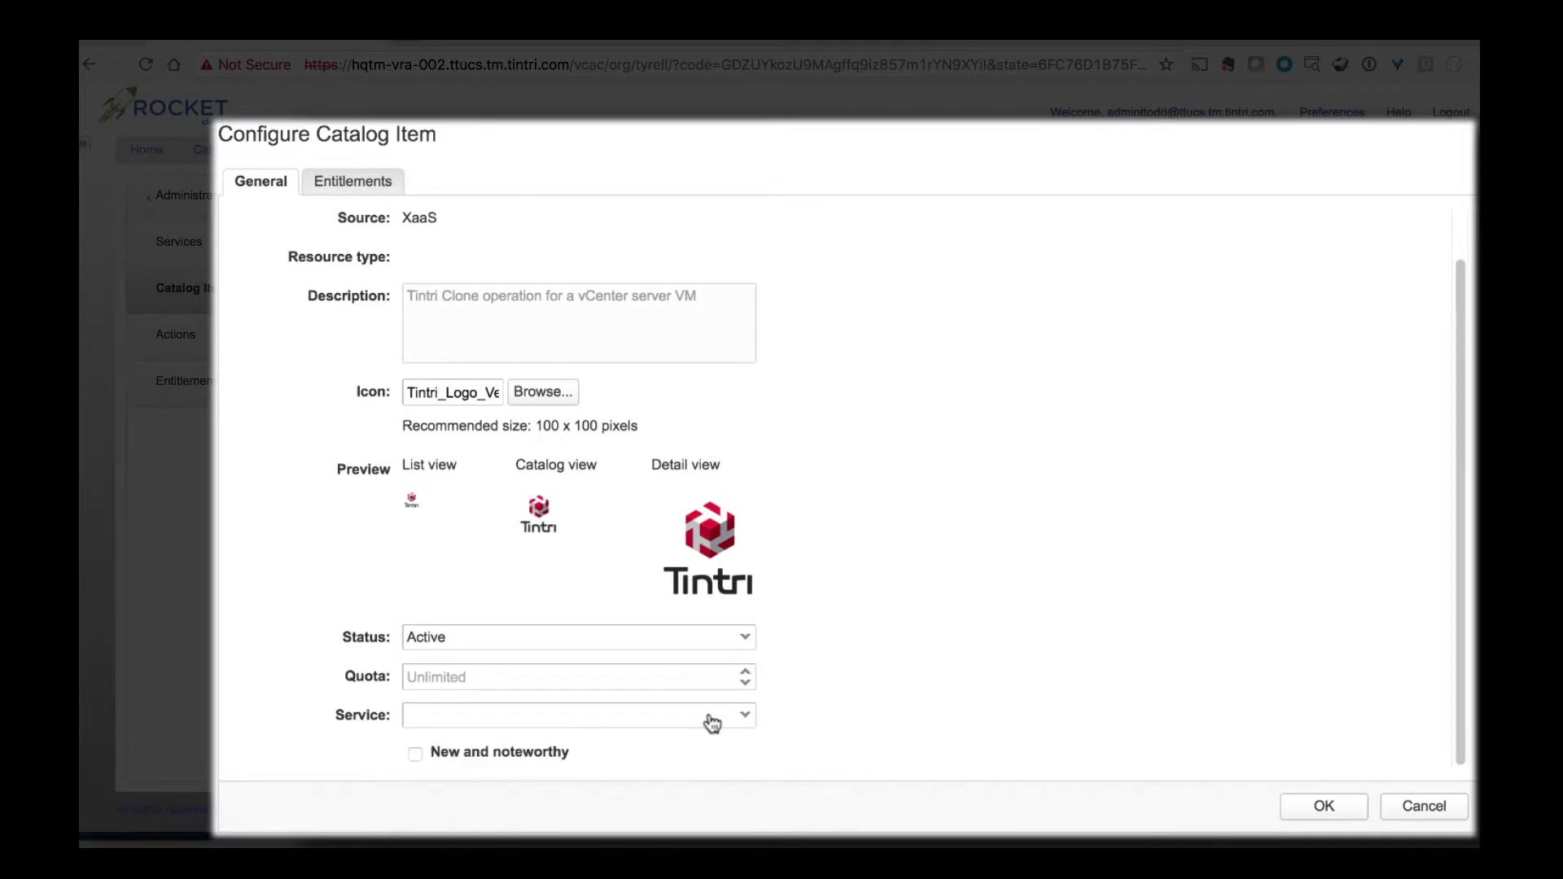
pyautogui.click(1426, 805)
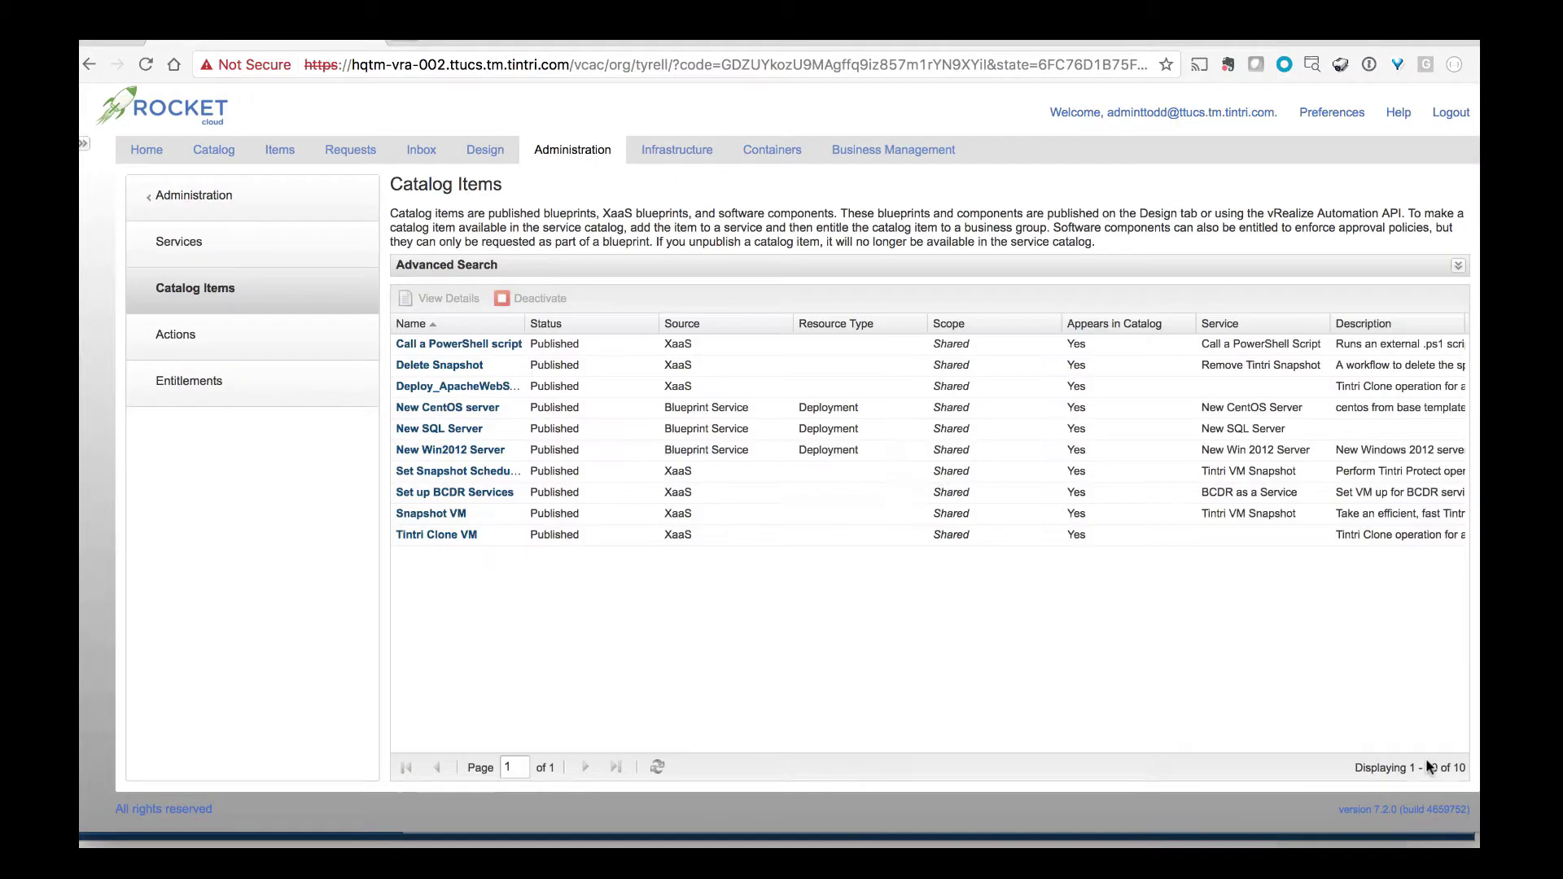
# Create service 'Deploy Apache Web Server' with its corporate-template description and the Tintri logo icon
pyautogui.click(236, 252)
pyautogui.click(411, 244)
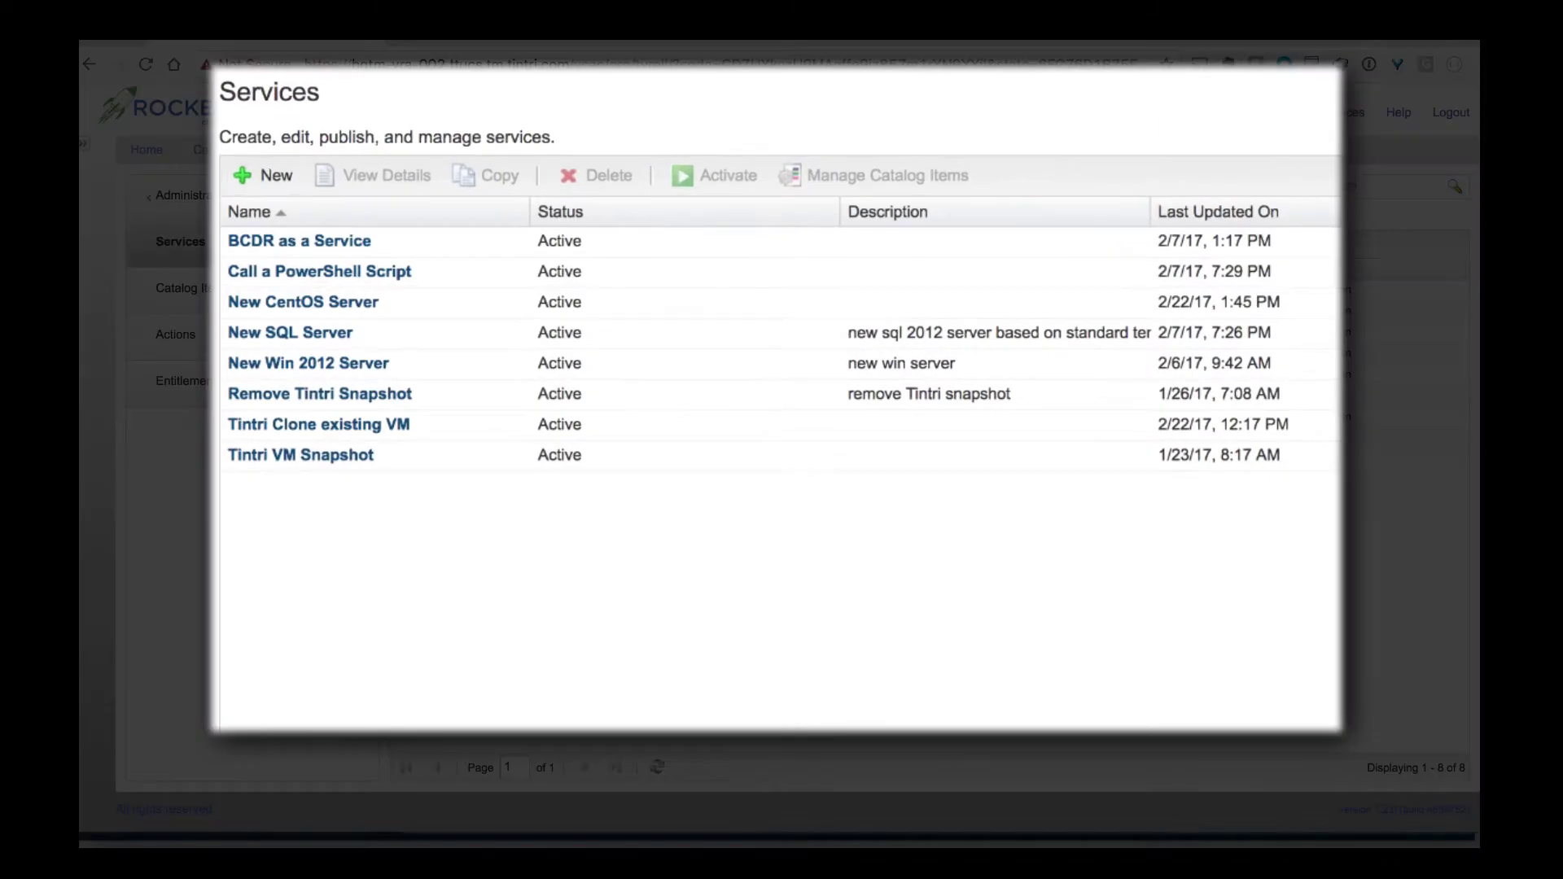
pyautogui.write('Deplo')
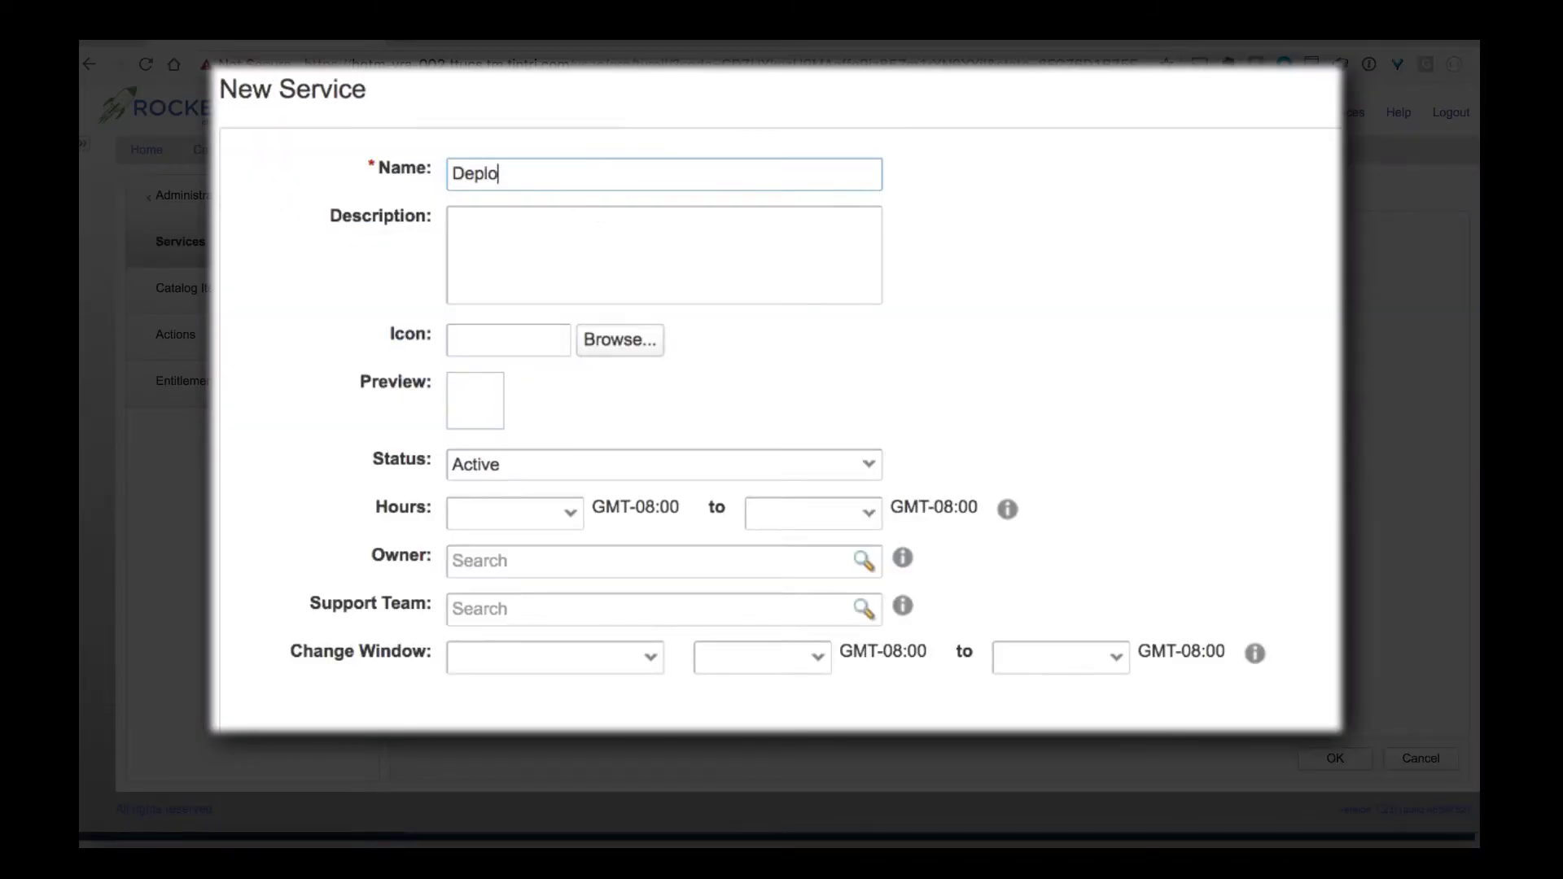
pyautogui.write('y Apache Web Server')
pyautogui.click(452, 221)
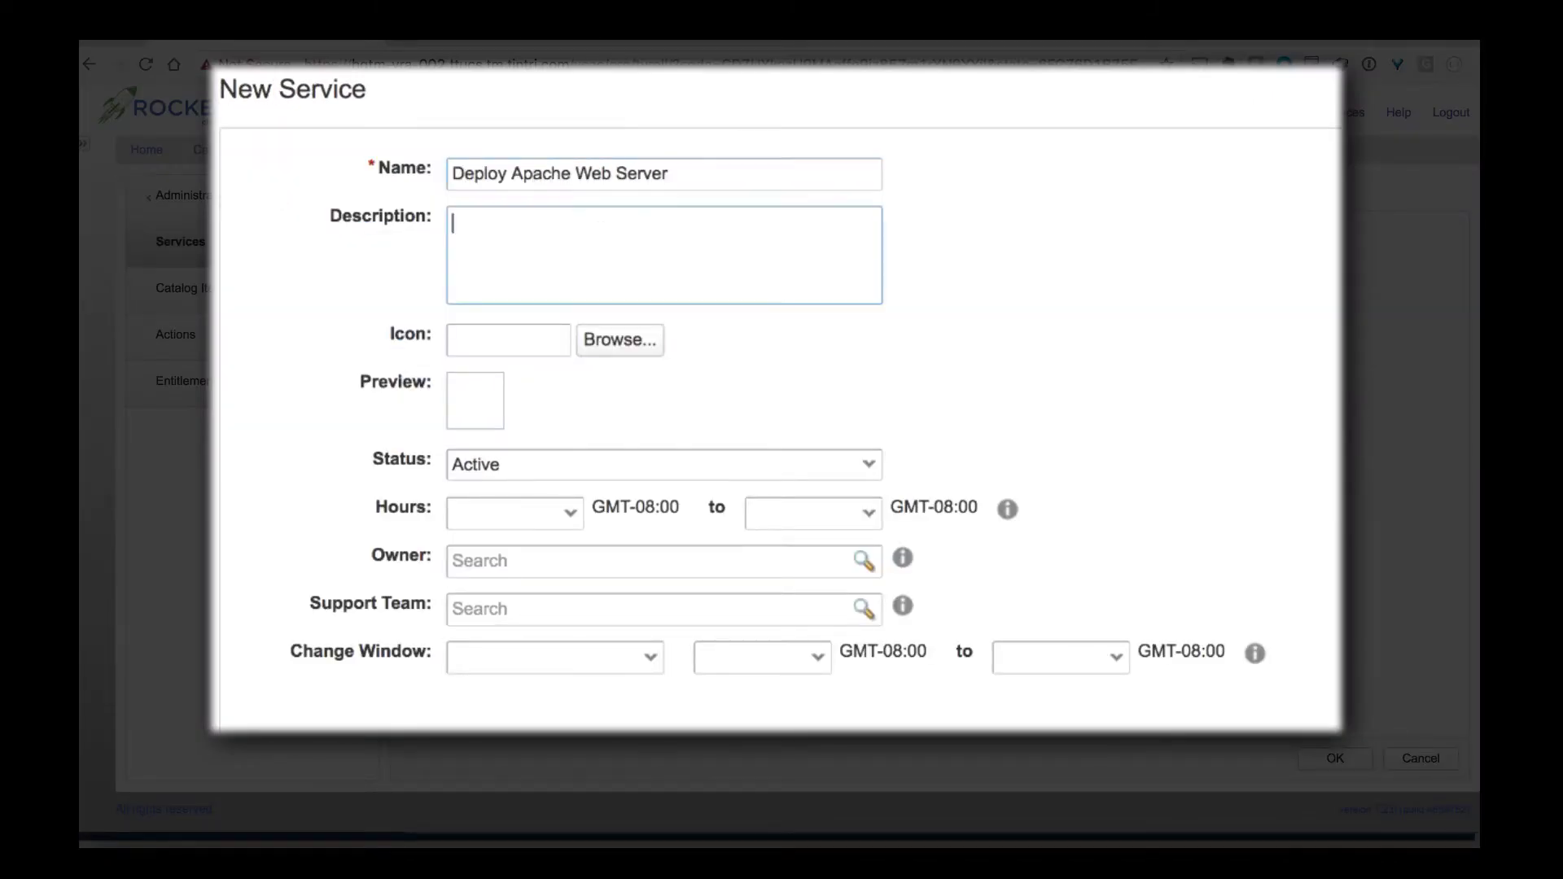
pyautogui.write('new apache web server based on stan')
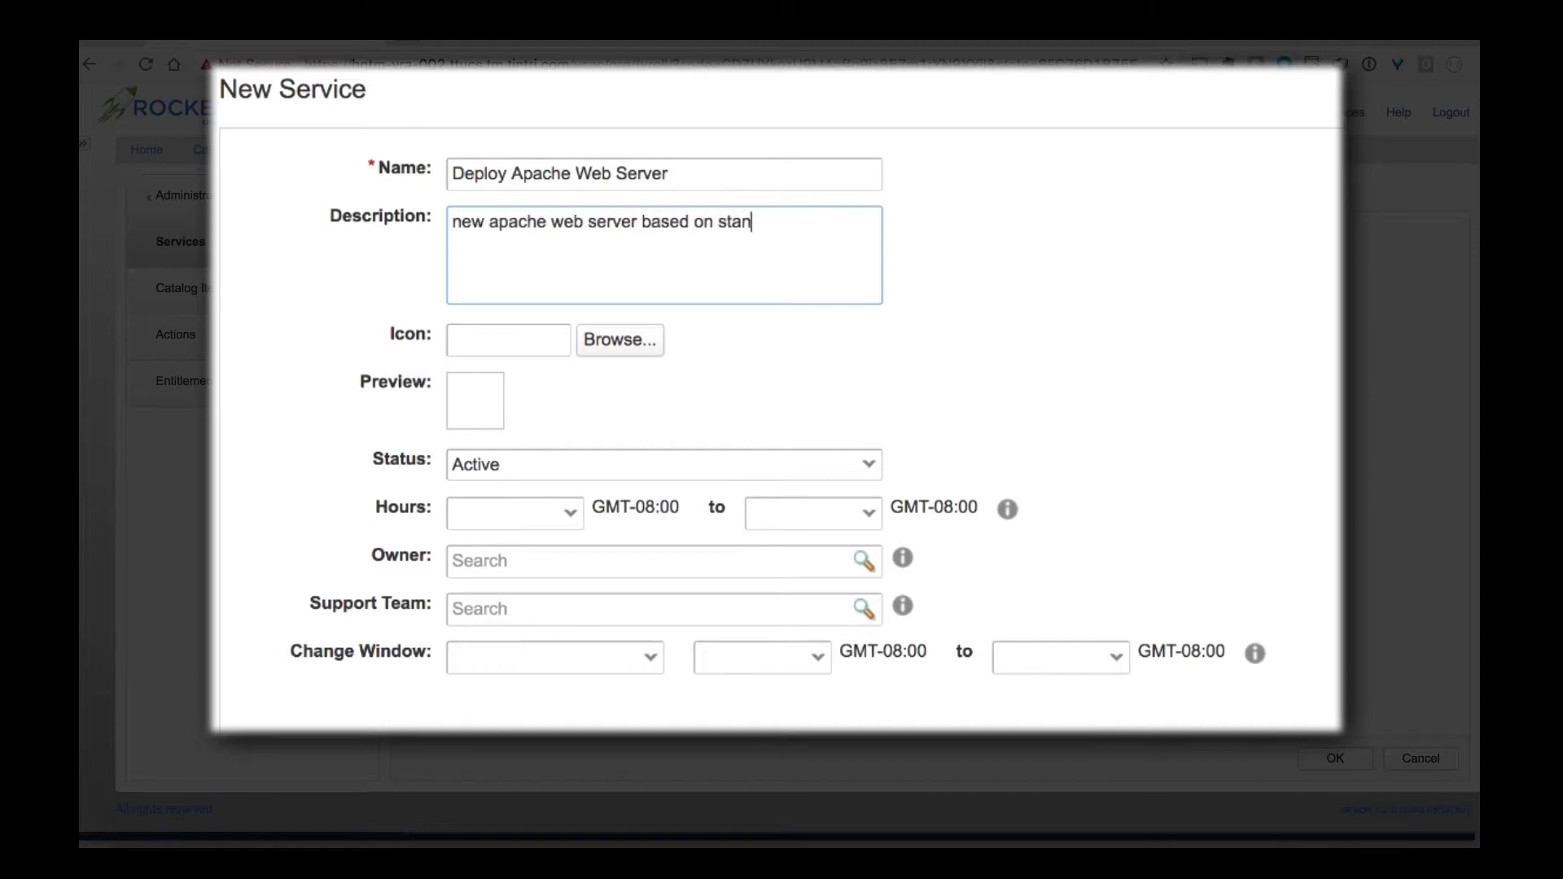
pyautogui.write('dard corporate template')
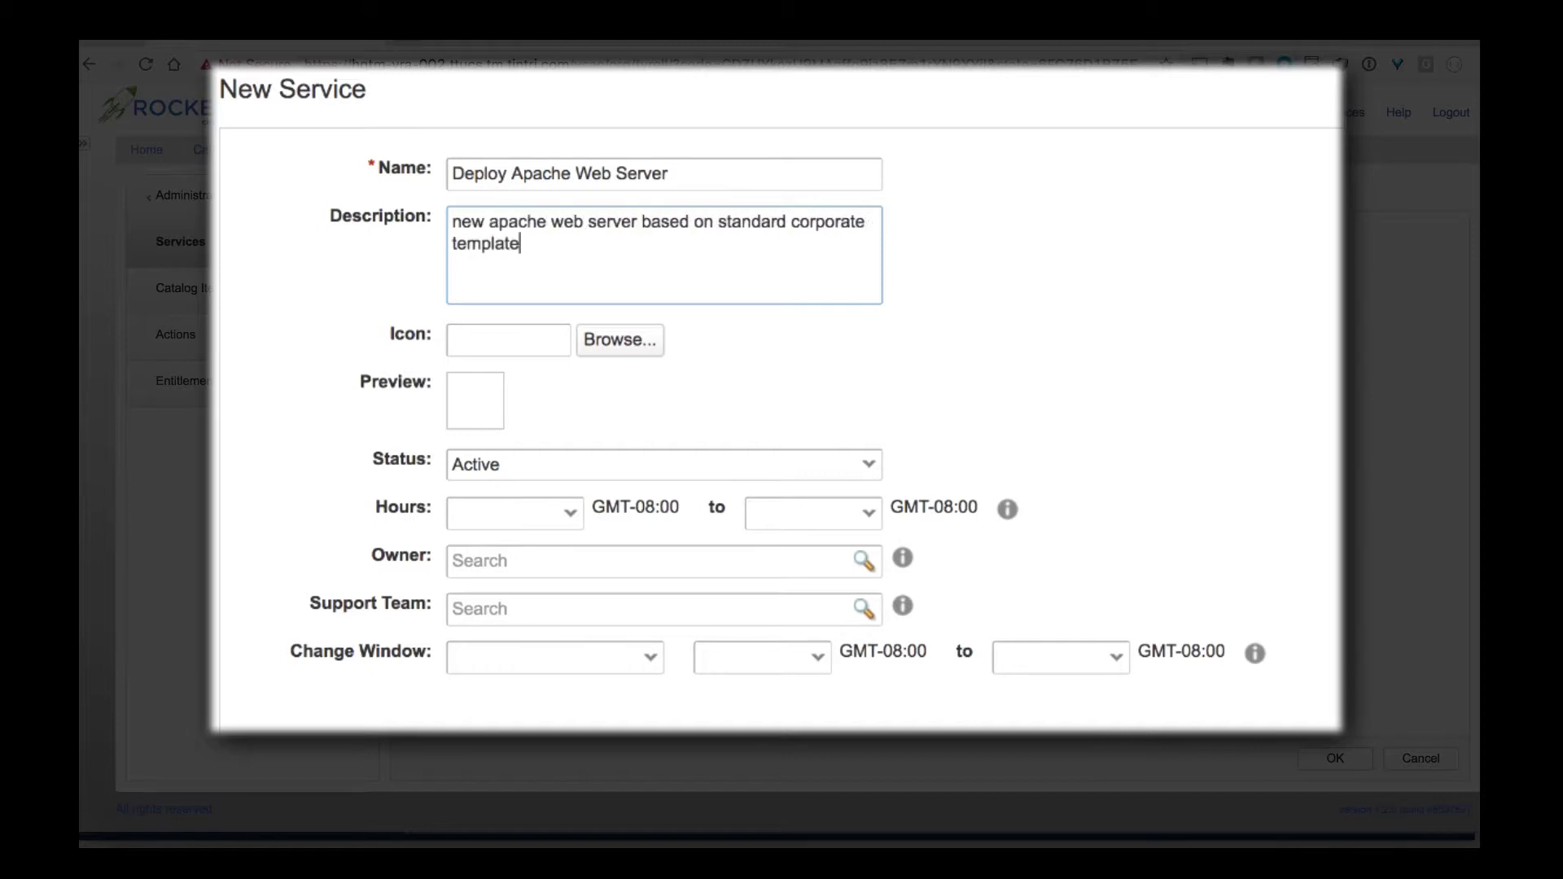
pyautogui.click(619, 342)
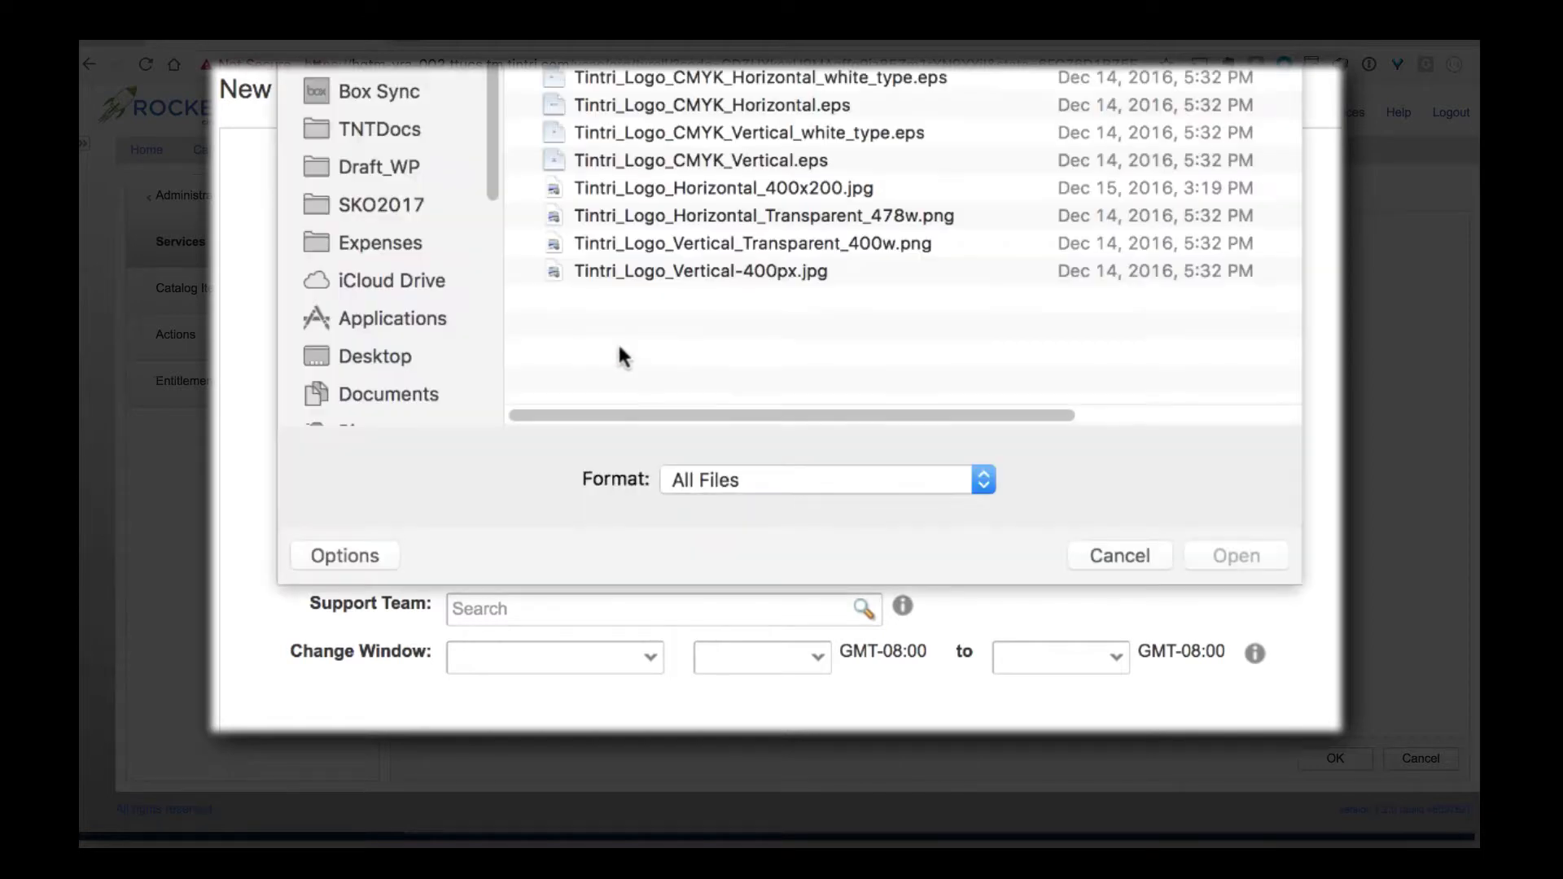
pyautogui.click(901, 238)
pyautogui.click(1254, 560)
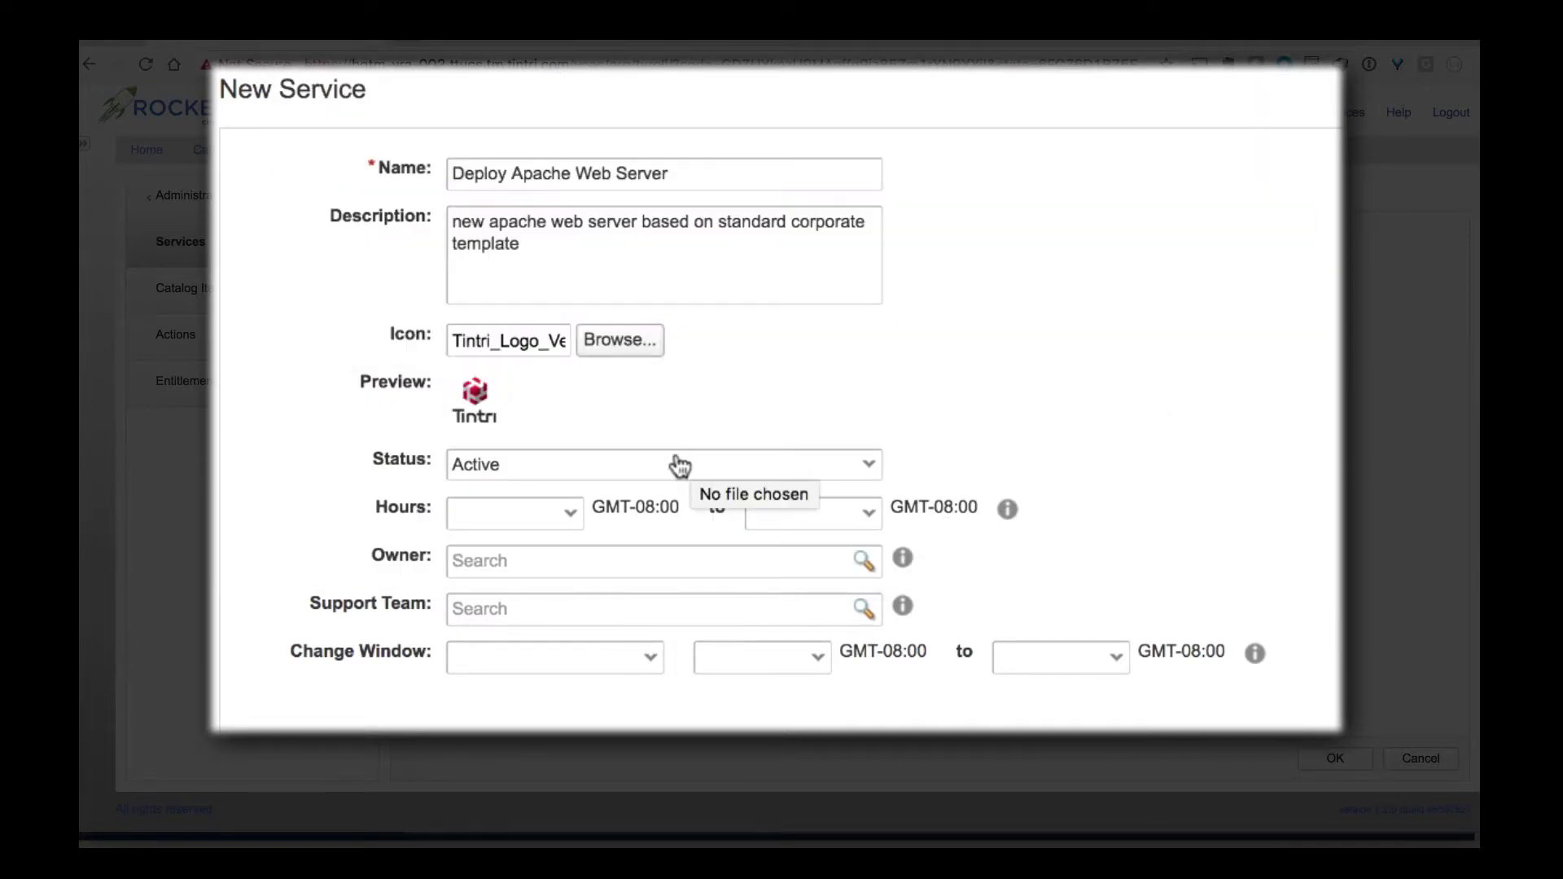
# Set the service change window to Sunday, 1:30 AM to 3:15 AM
pyautogui.click(481, 655)
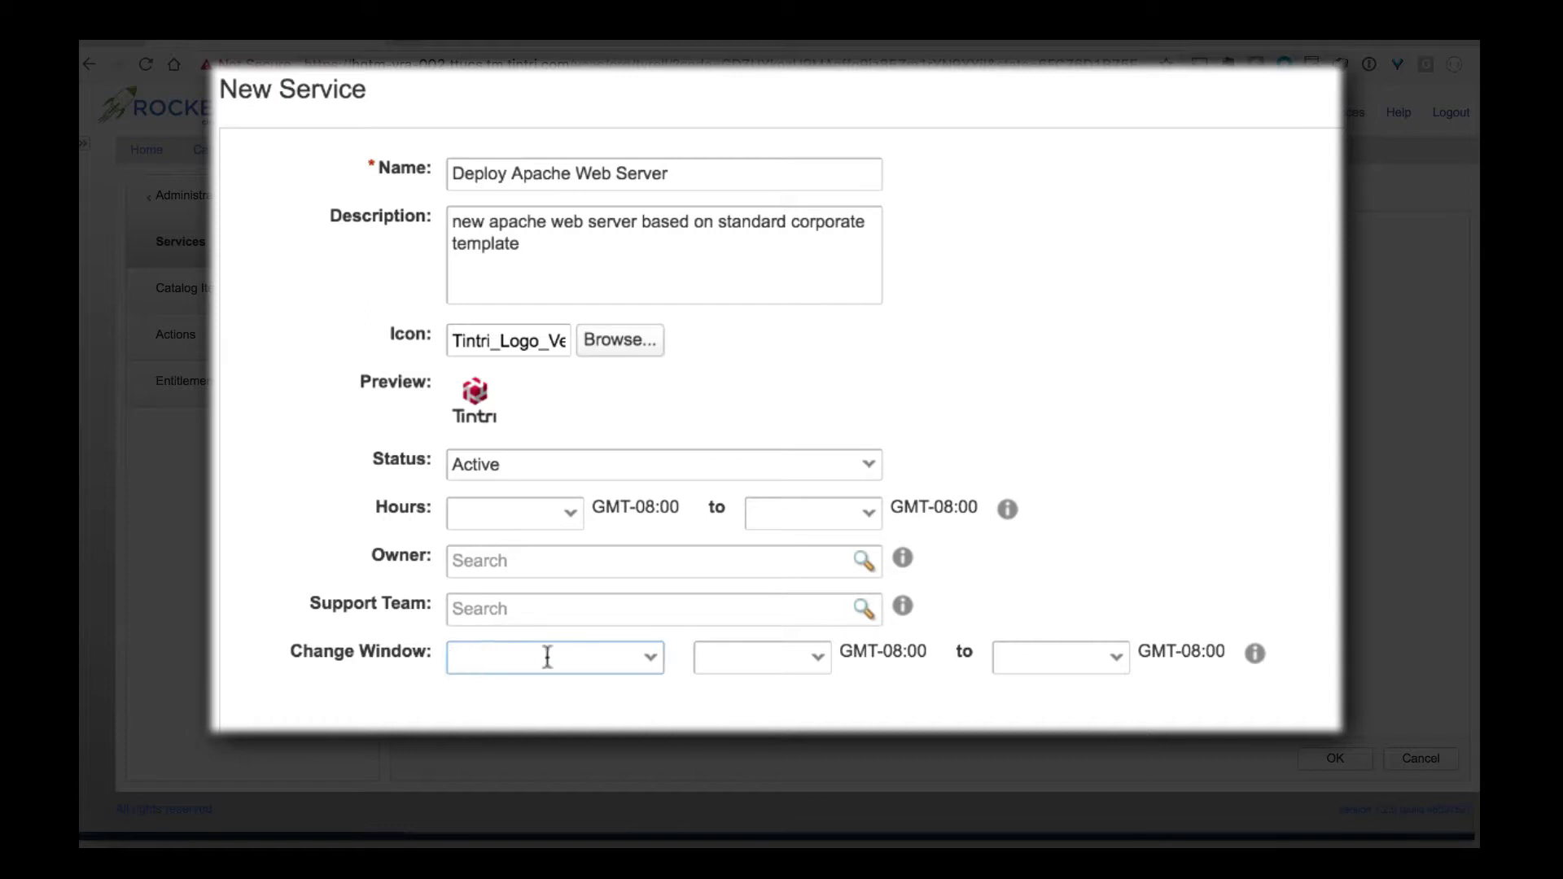
pyautogui.click(649, 661)
pyautogui.click(581, 690)
pyautogui.click(816, 657)
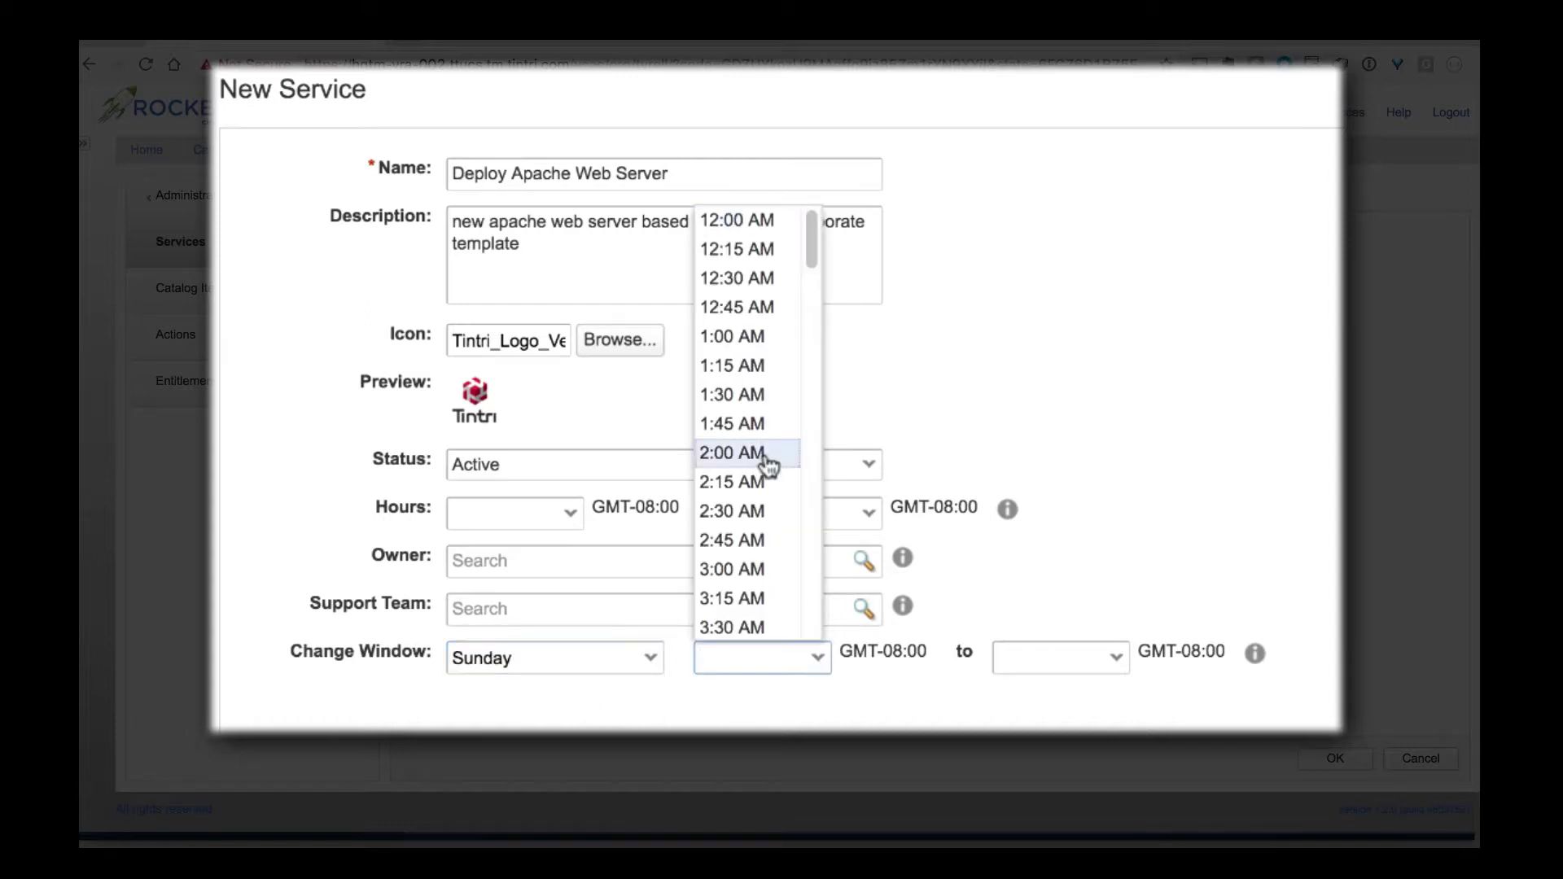
pyautogui.click(764, 396)
pyautogui.click(1115, 657)
pyautogui.click(1075, 594)
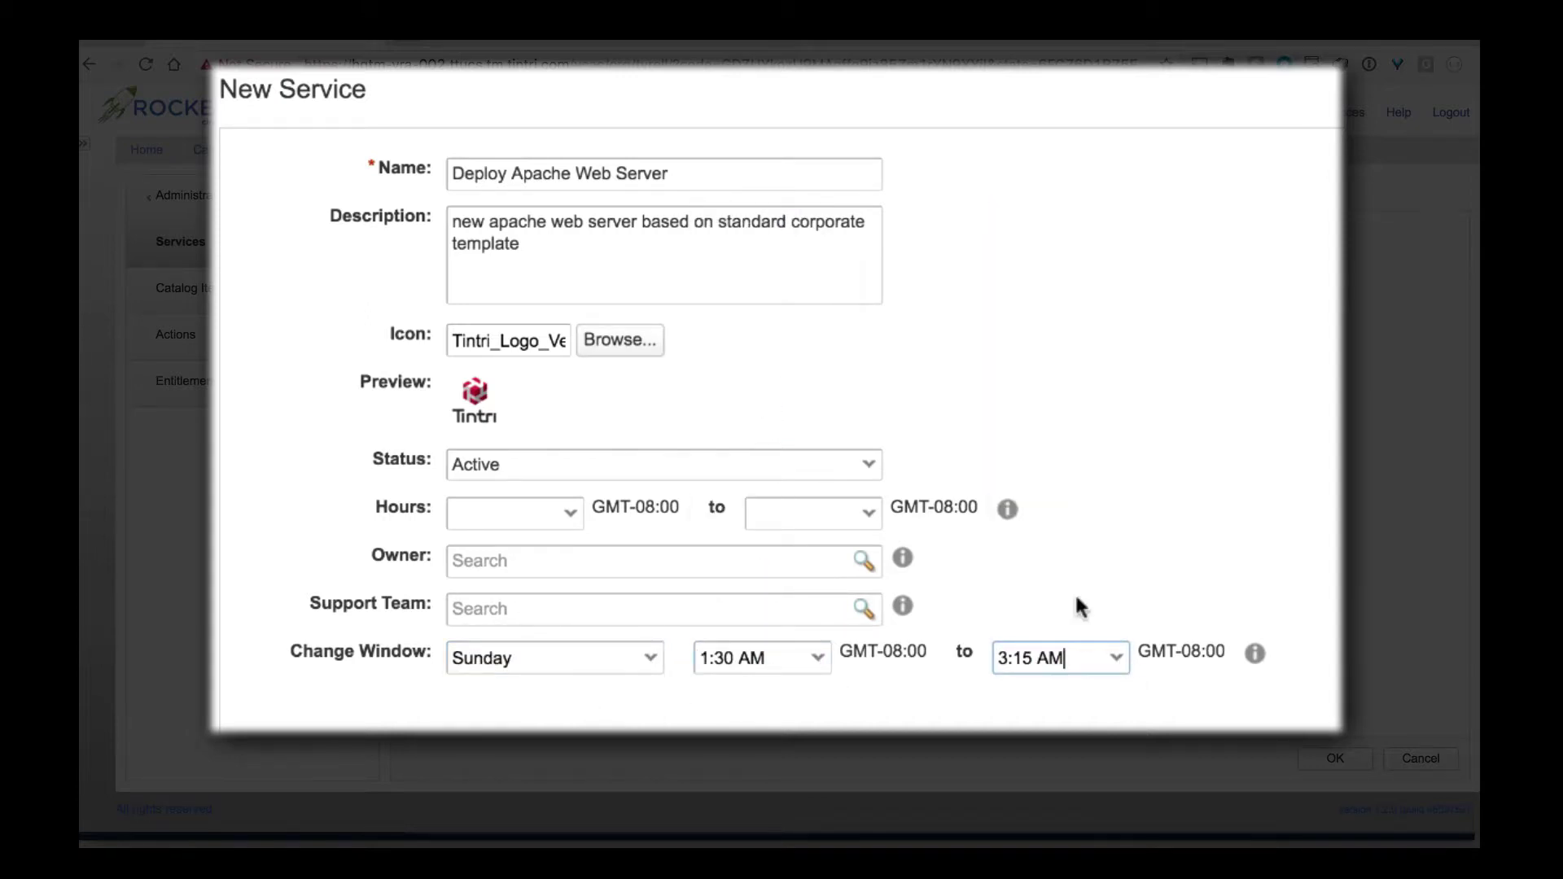
# Assign the service owner and support team member, save the service, and list catalog items
pyautogui.click(864, 562)
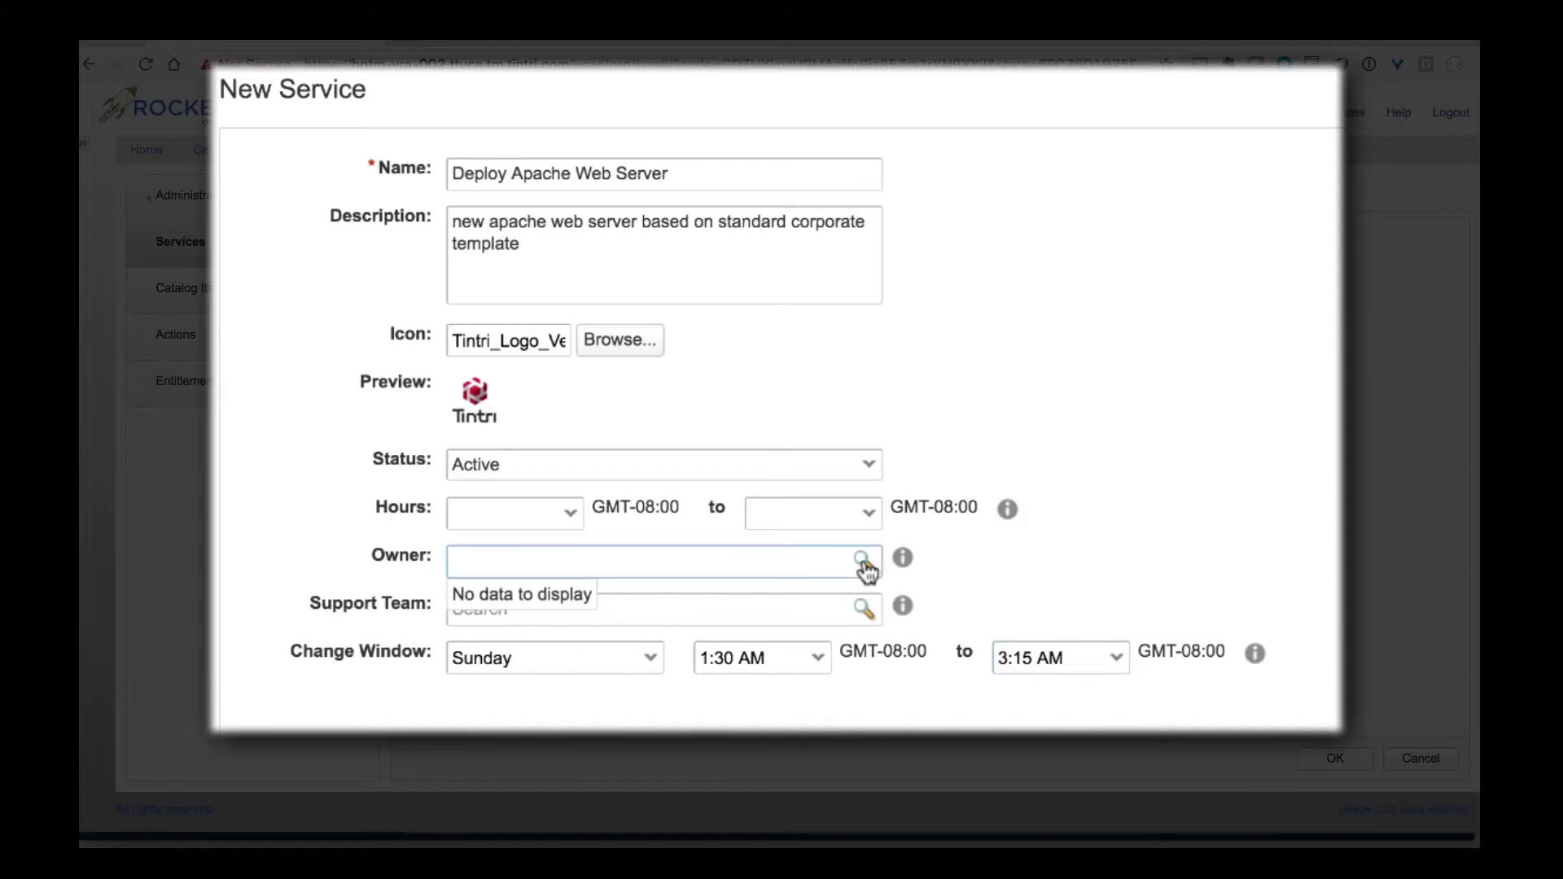
pyautogui.write('jluther')
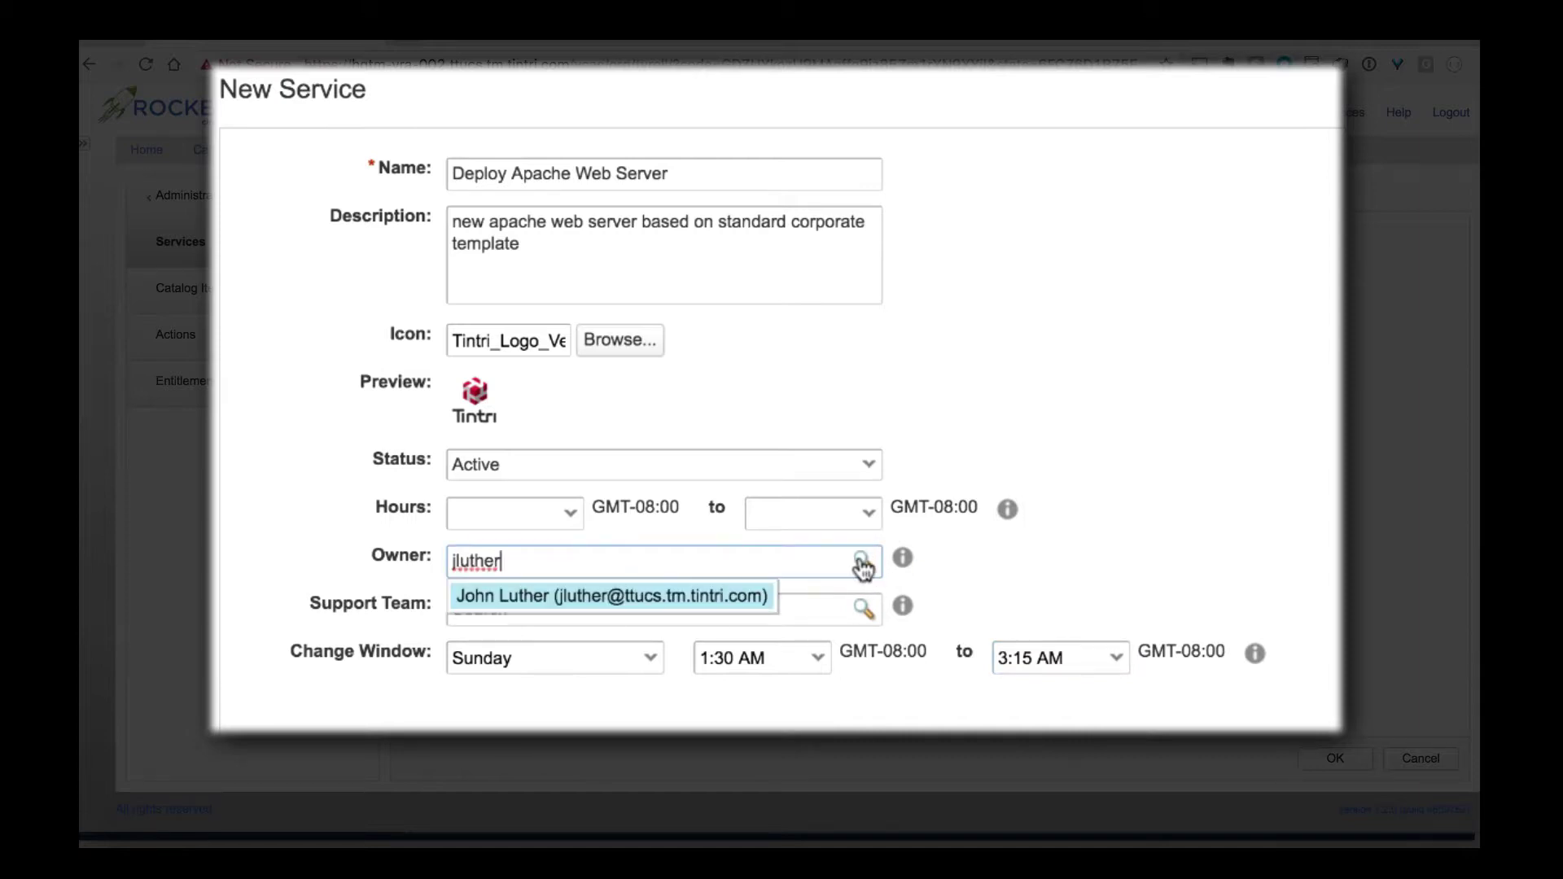
pyautogui.click(672, 595)
pyautogui.click(533, 615)
pyautogui.write('dmorgan')
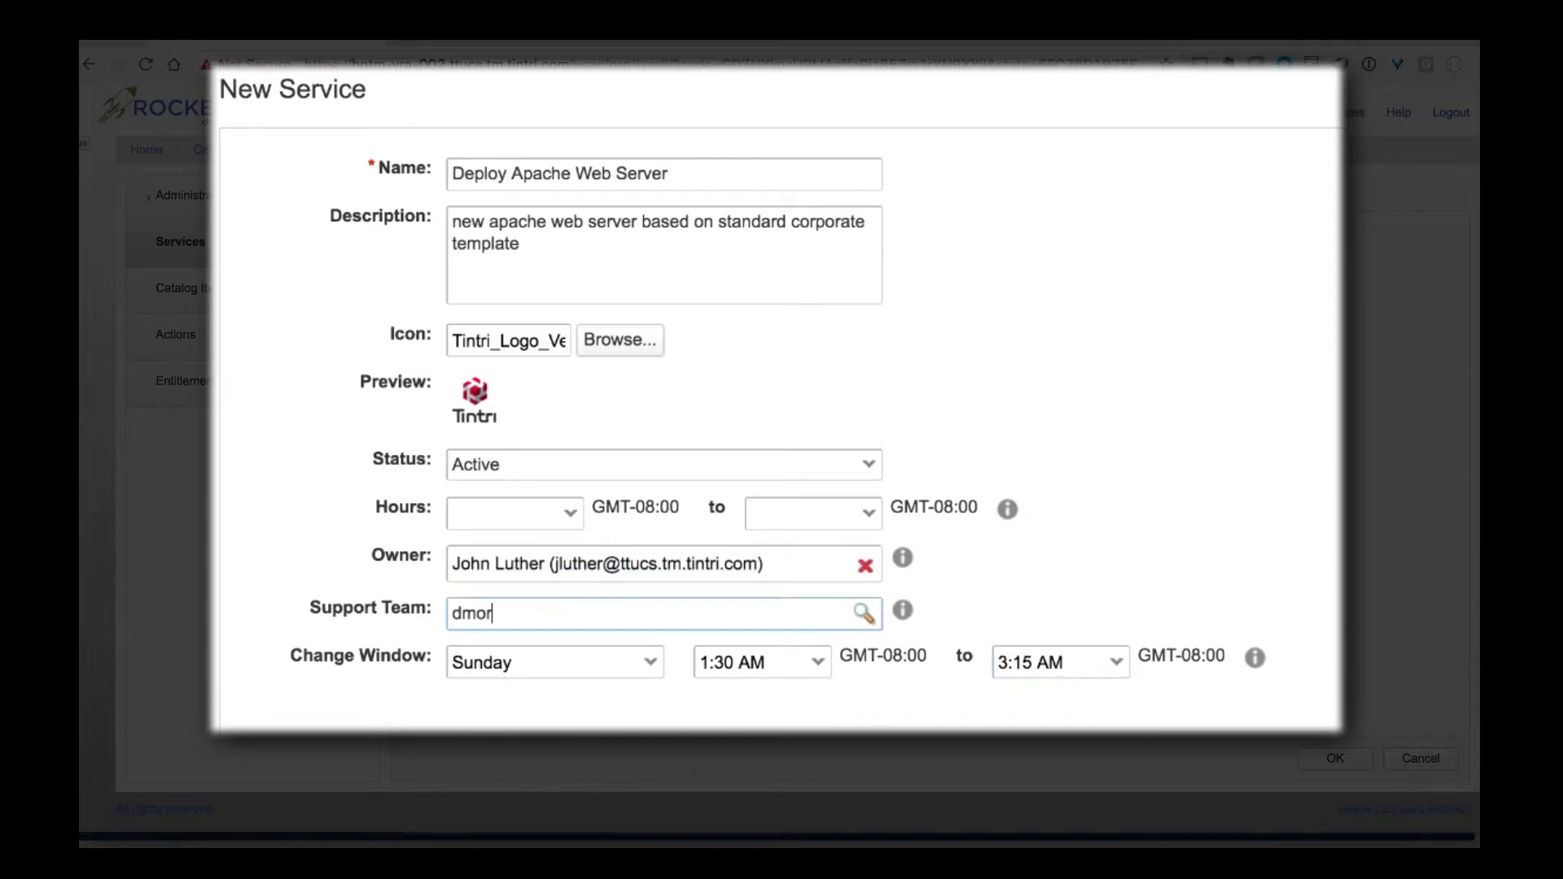
pyautogui.click(681, 653)
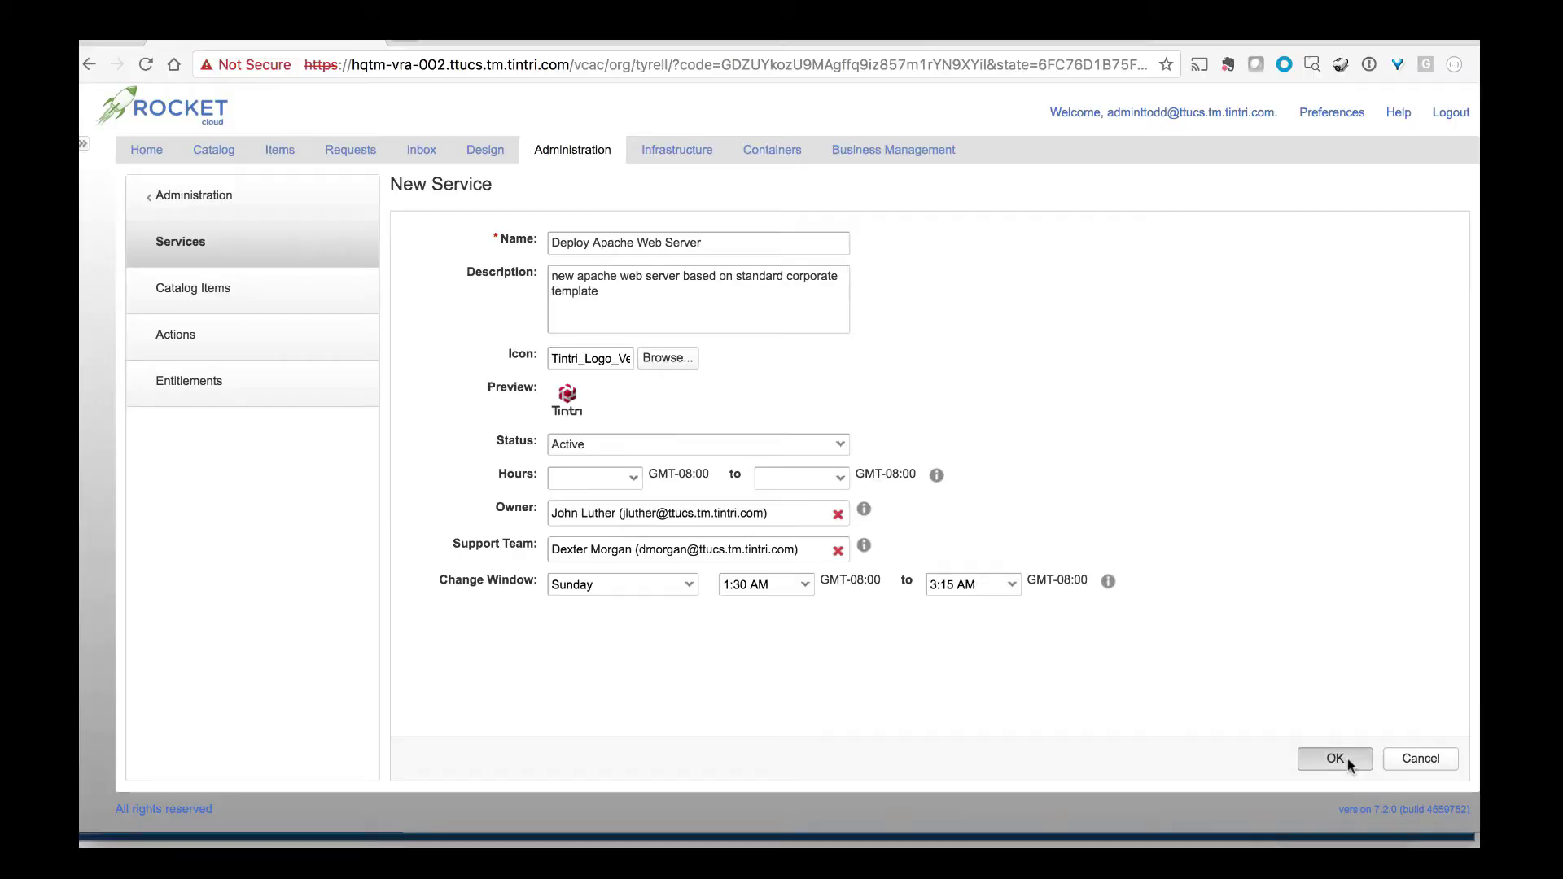
pyautogui.click(1339, 758)
pyautogui.click(195, 287)
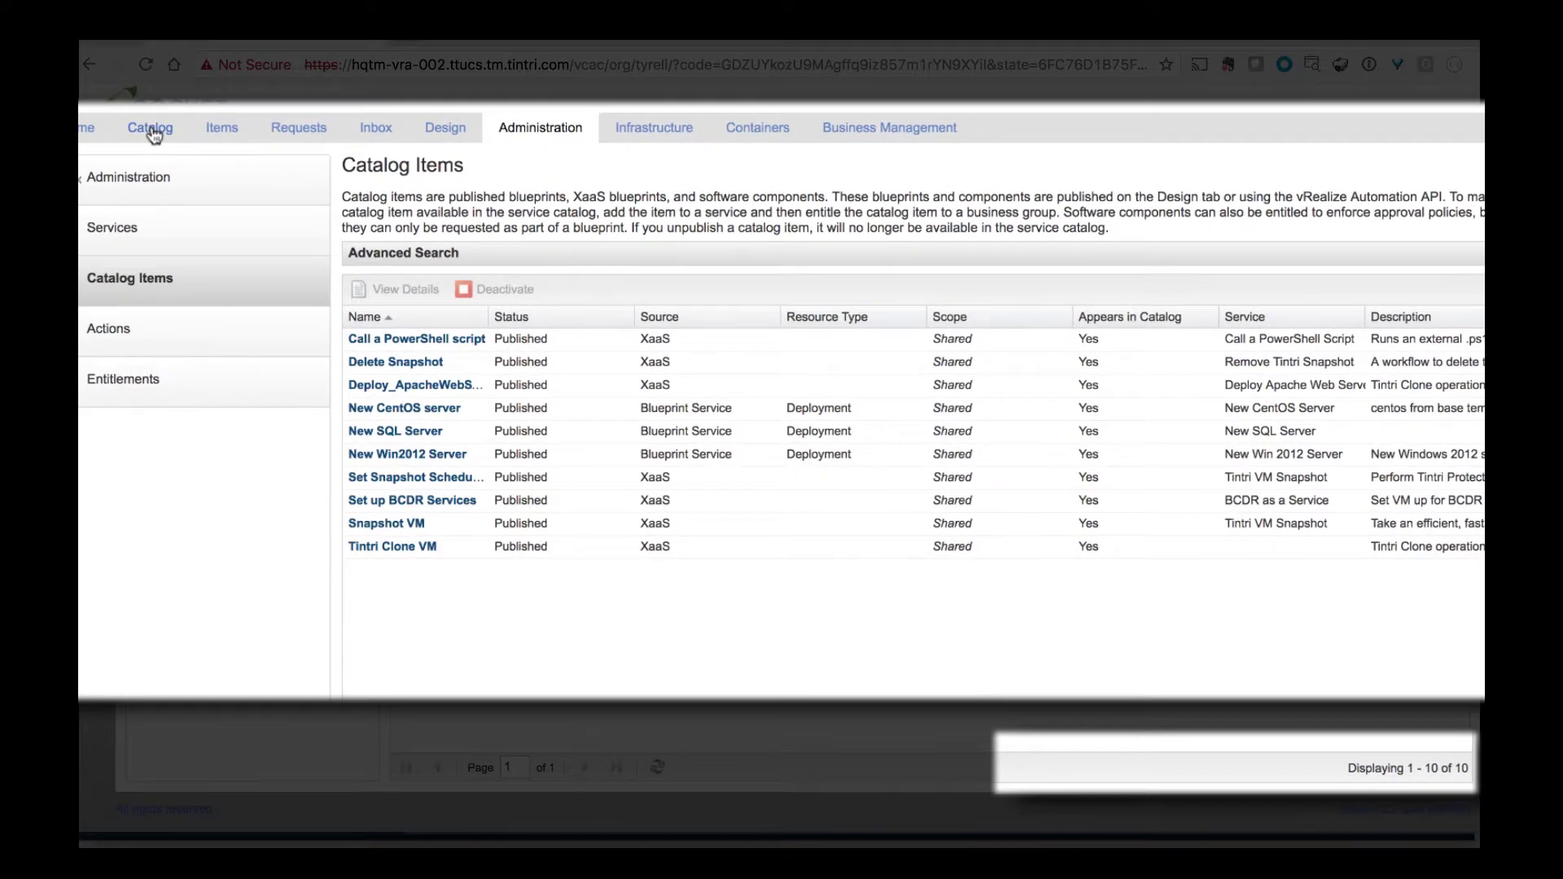
# Request Deploy_ApacheWebServer cloning webserver003 from the crash-consistent snapshot to HQTM-T540, Resource-CL-01, LinuxDHCP
pyautogui.click(151, 130)
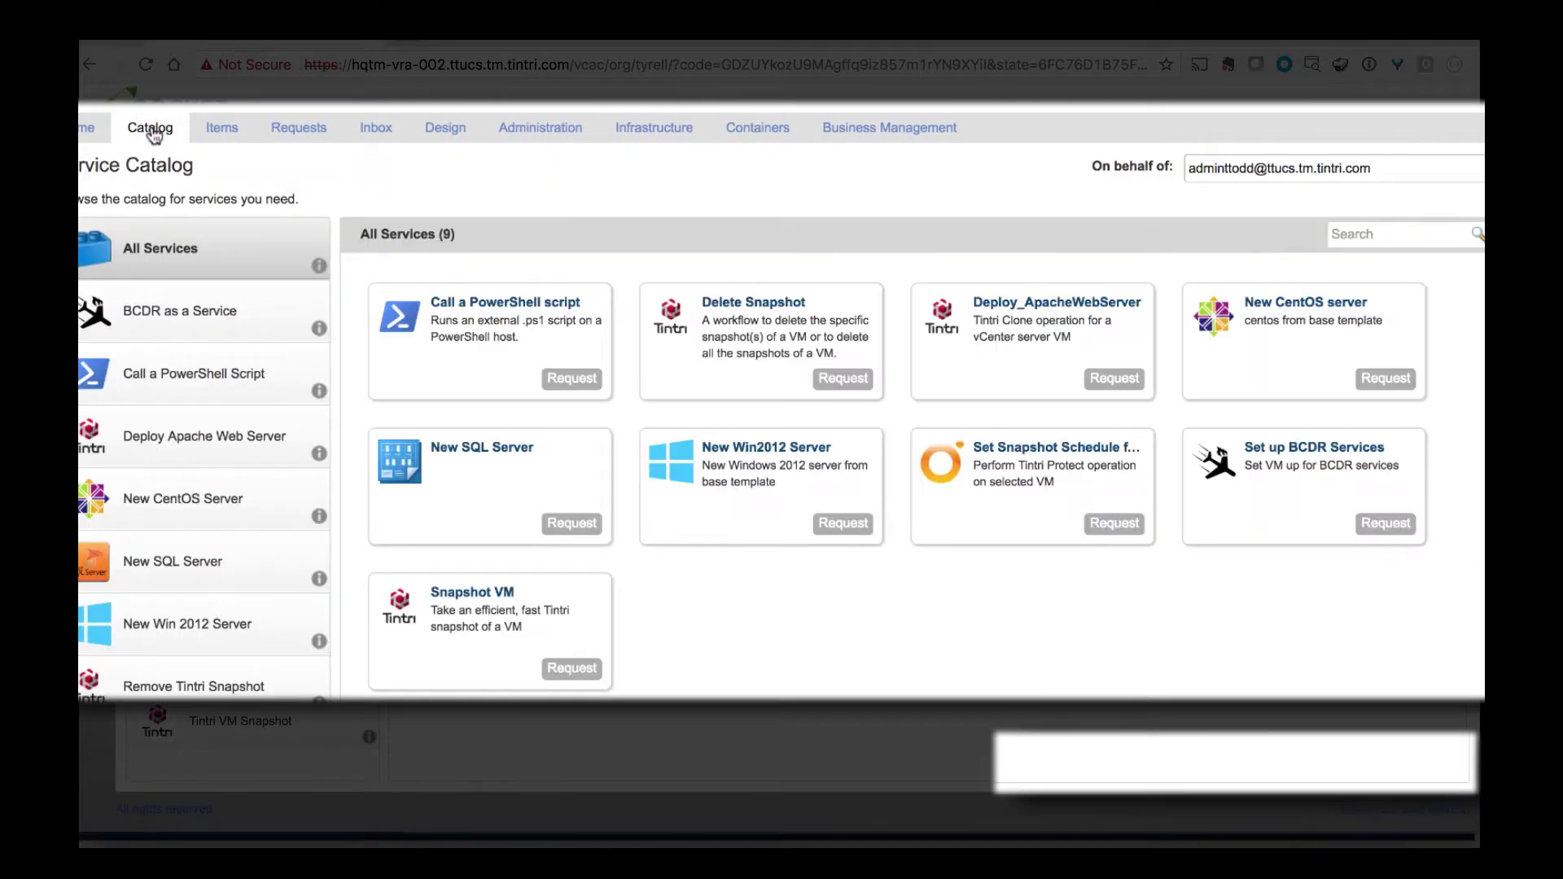
pyautogui.click(1115, 377)
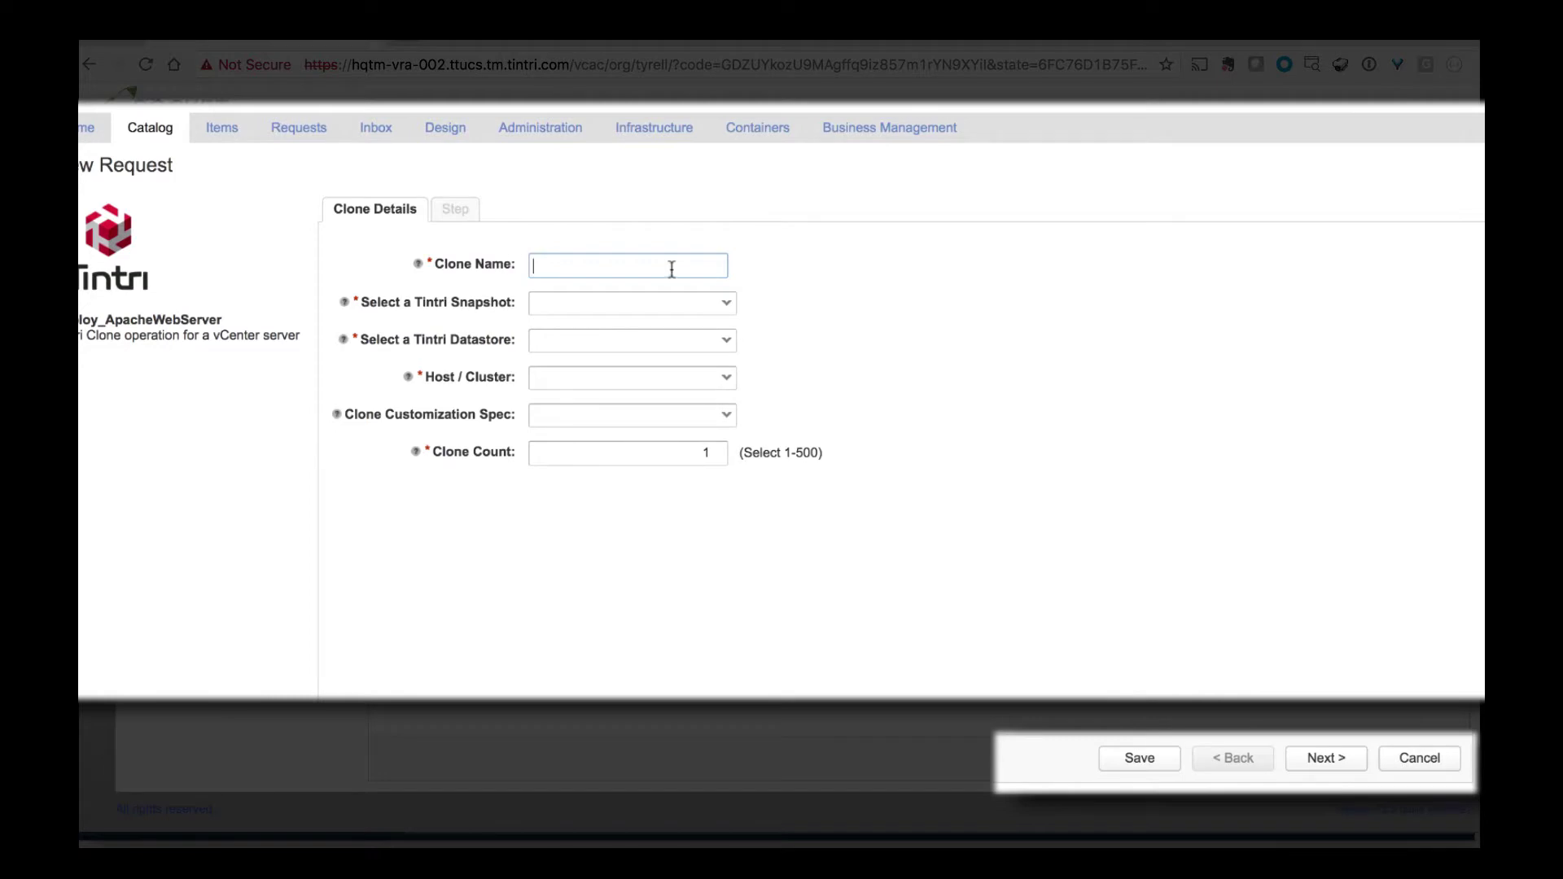
pyautogui.write('webserver003')
pyautogui.click(723, 309)
pyautogui.click(720, 328)
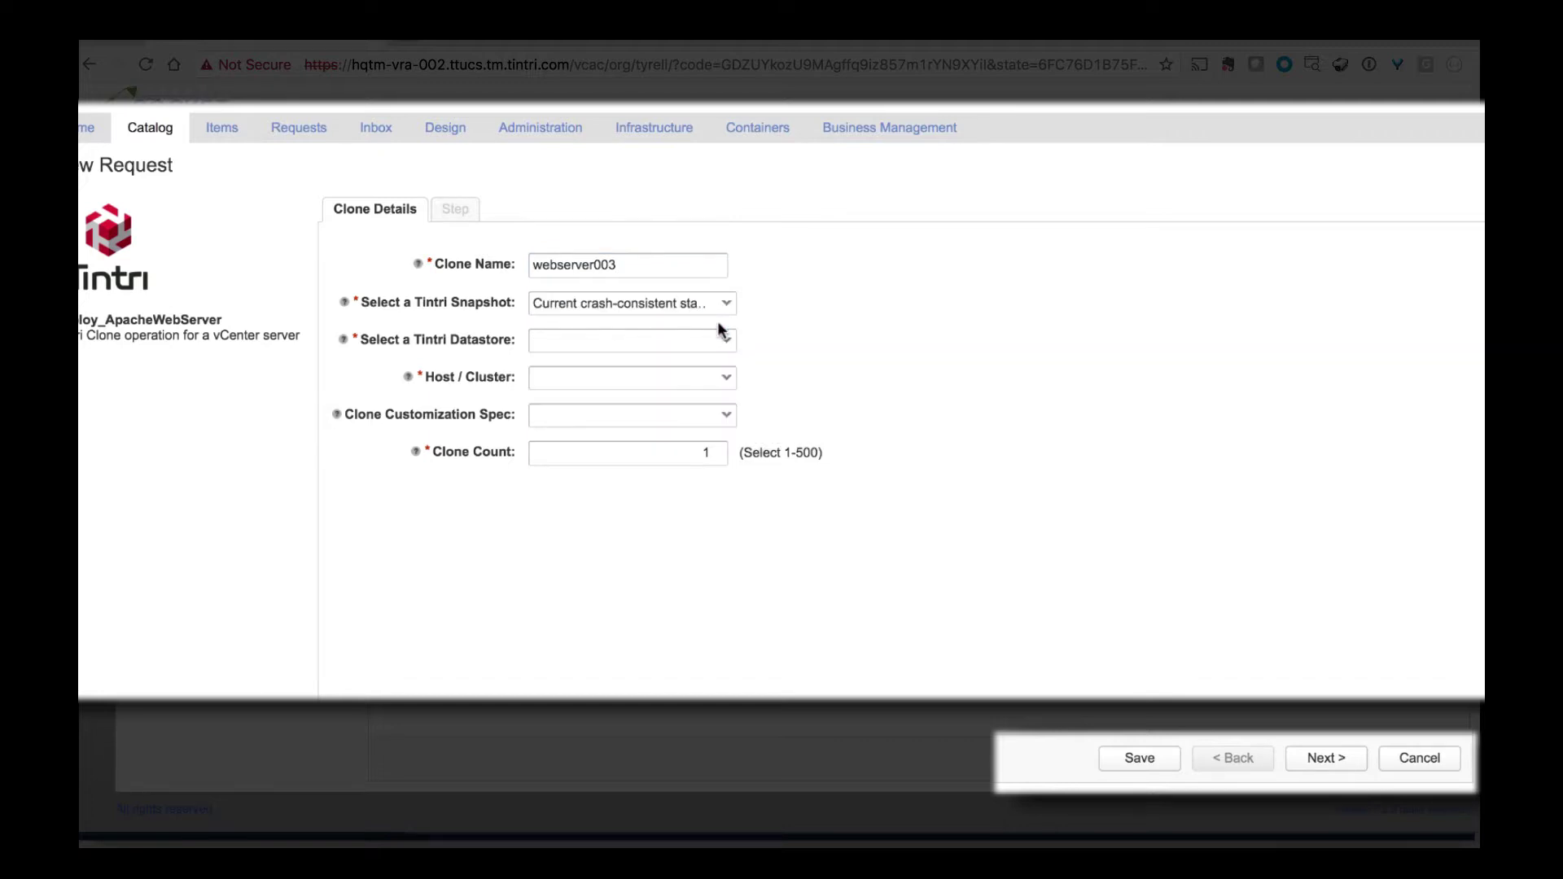
pyautogui.click(724, 348)
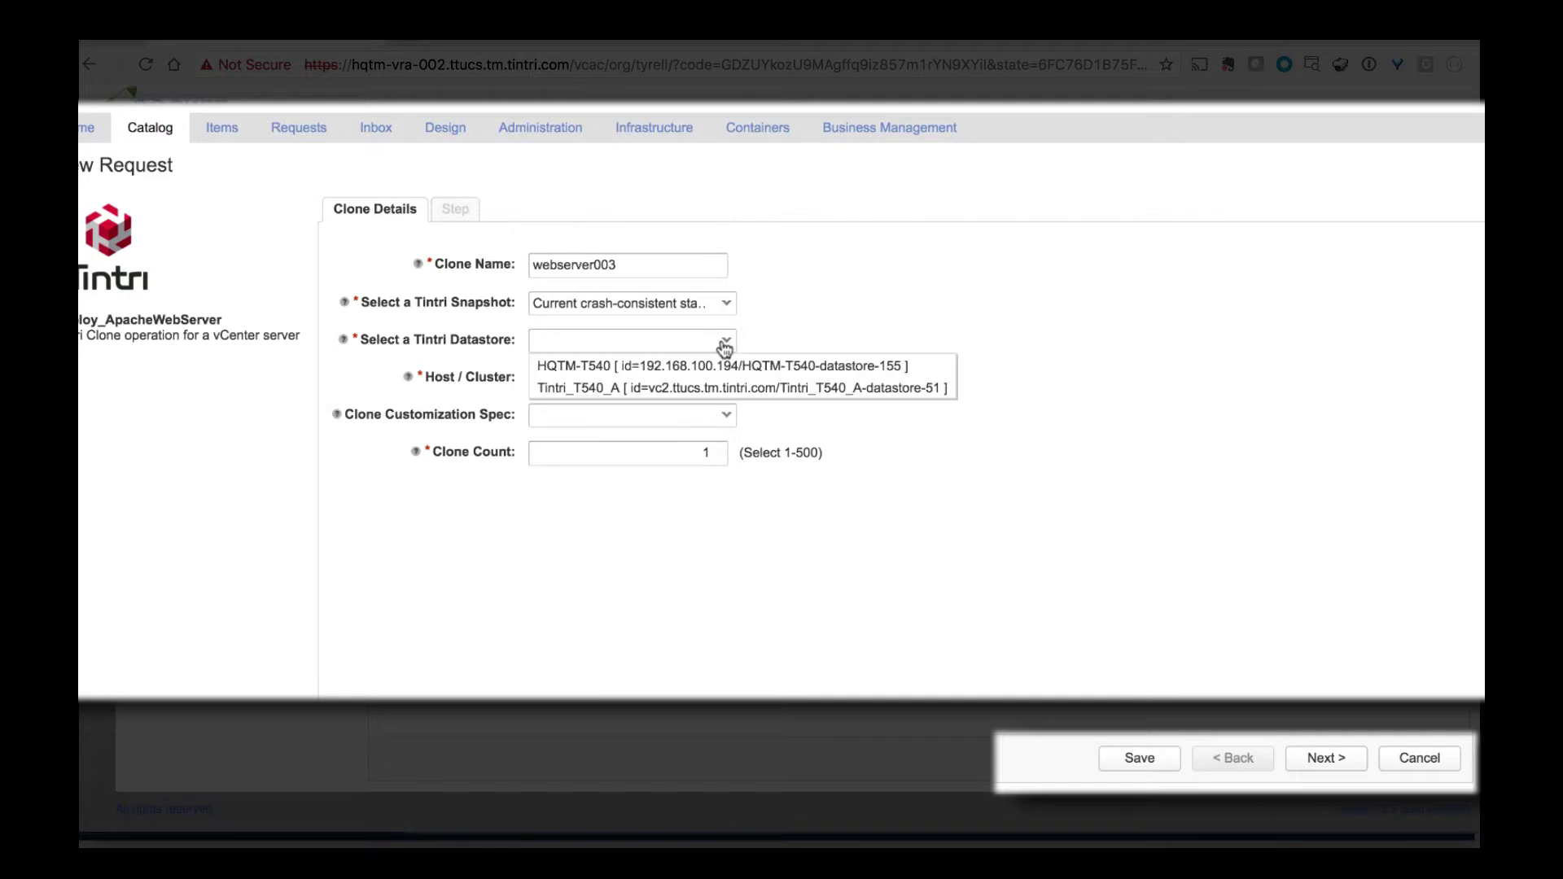
pyautogui.click(696, 365)
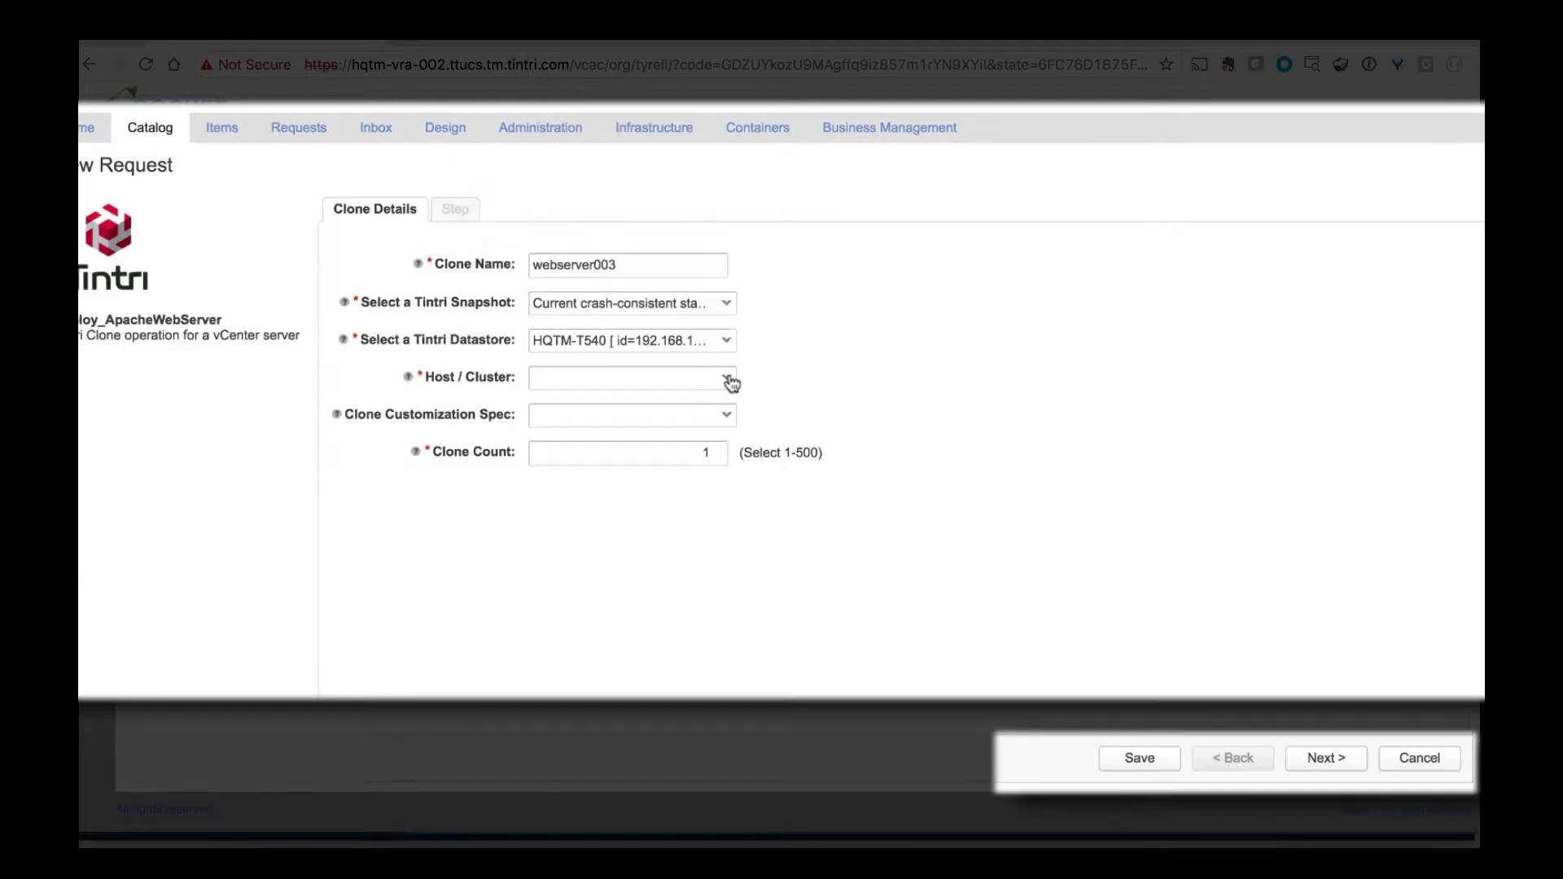
pyautogui.click(727, 379)
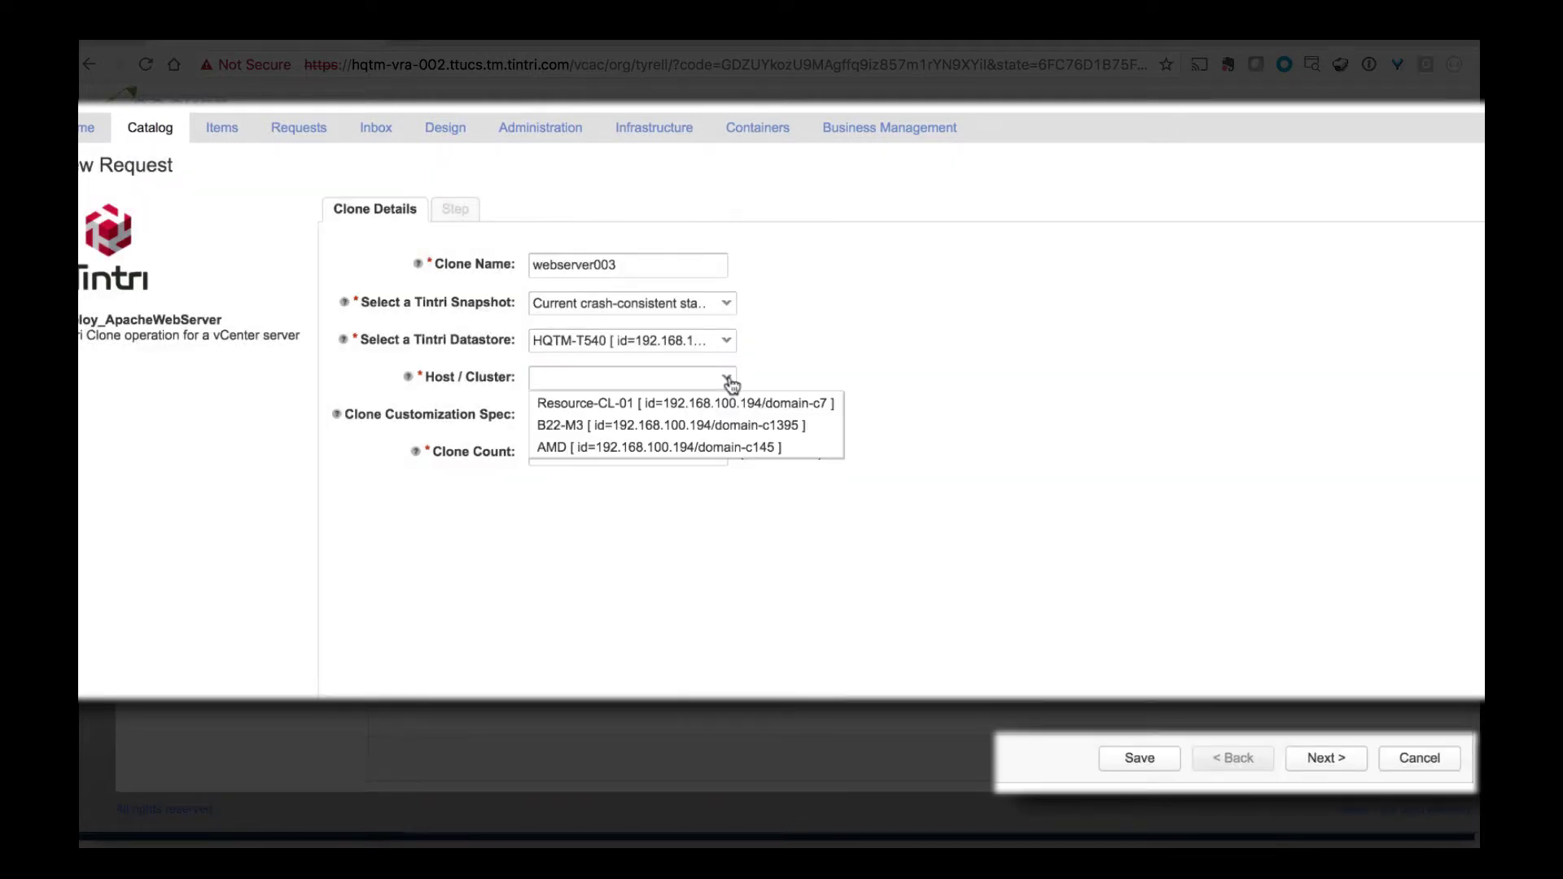
pyautogui.click(708, 403)
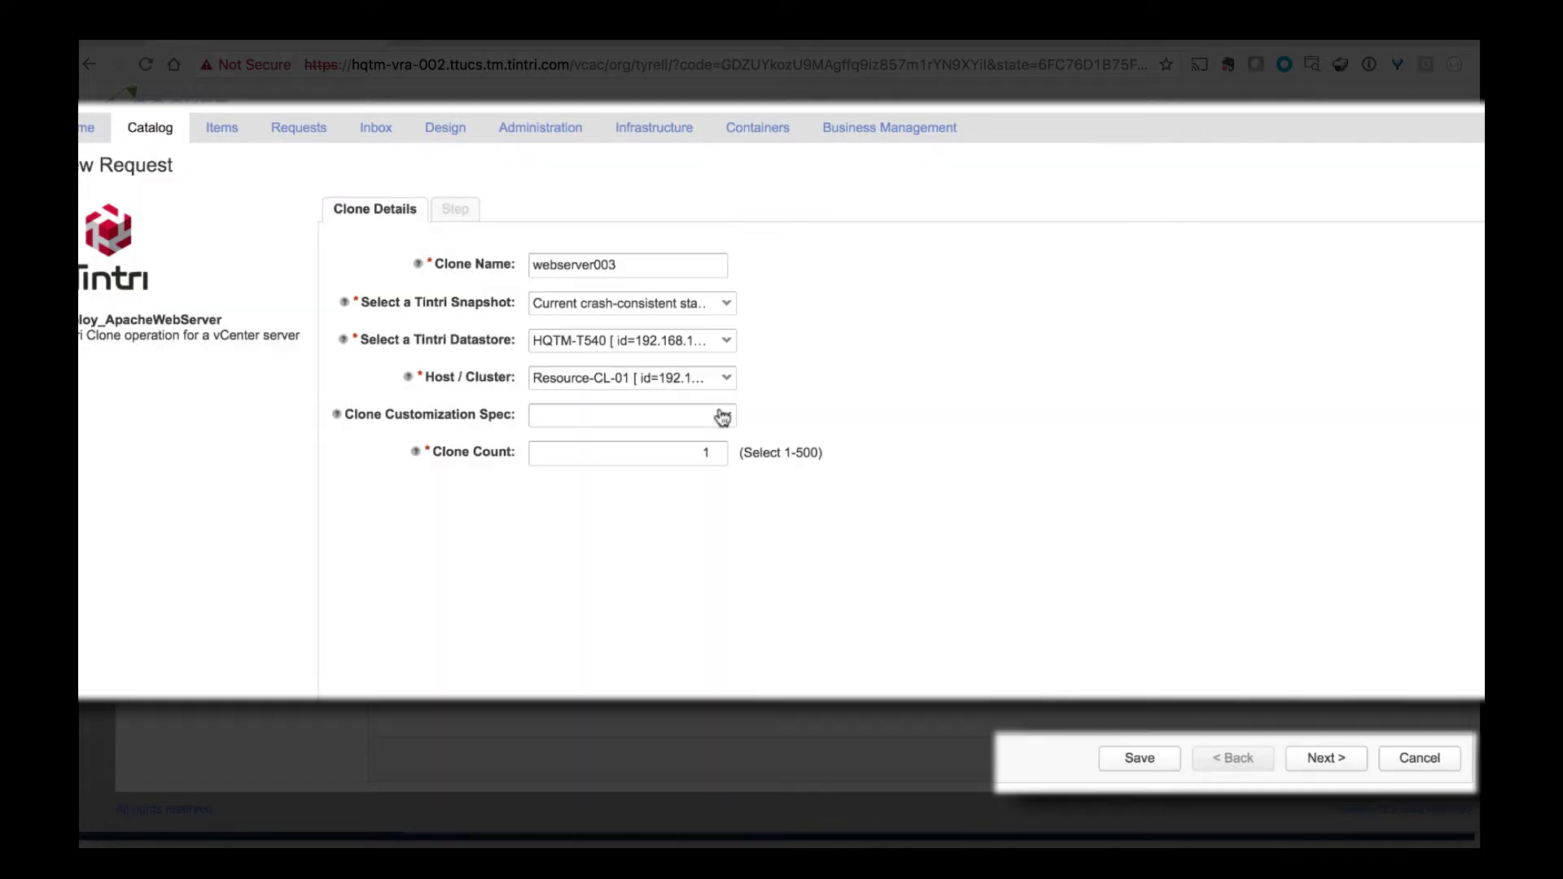
pyautogui.click(726, 417)
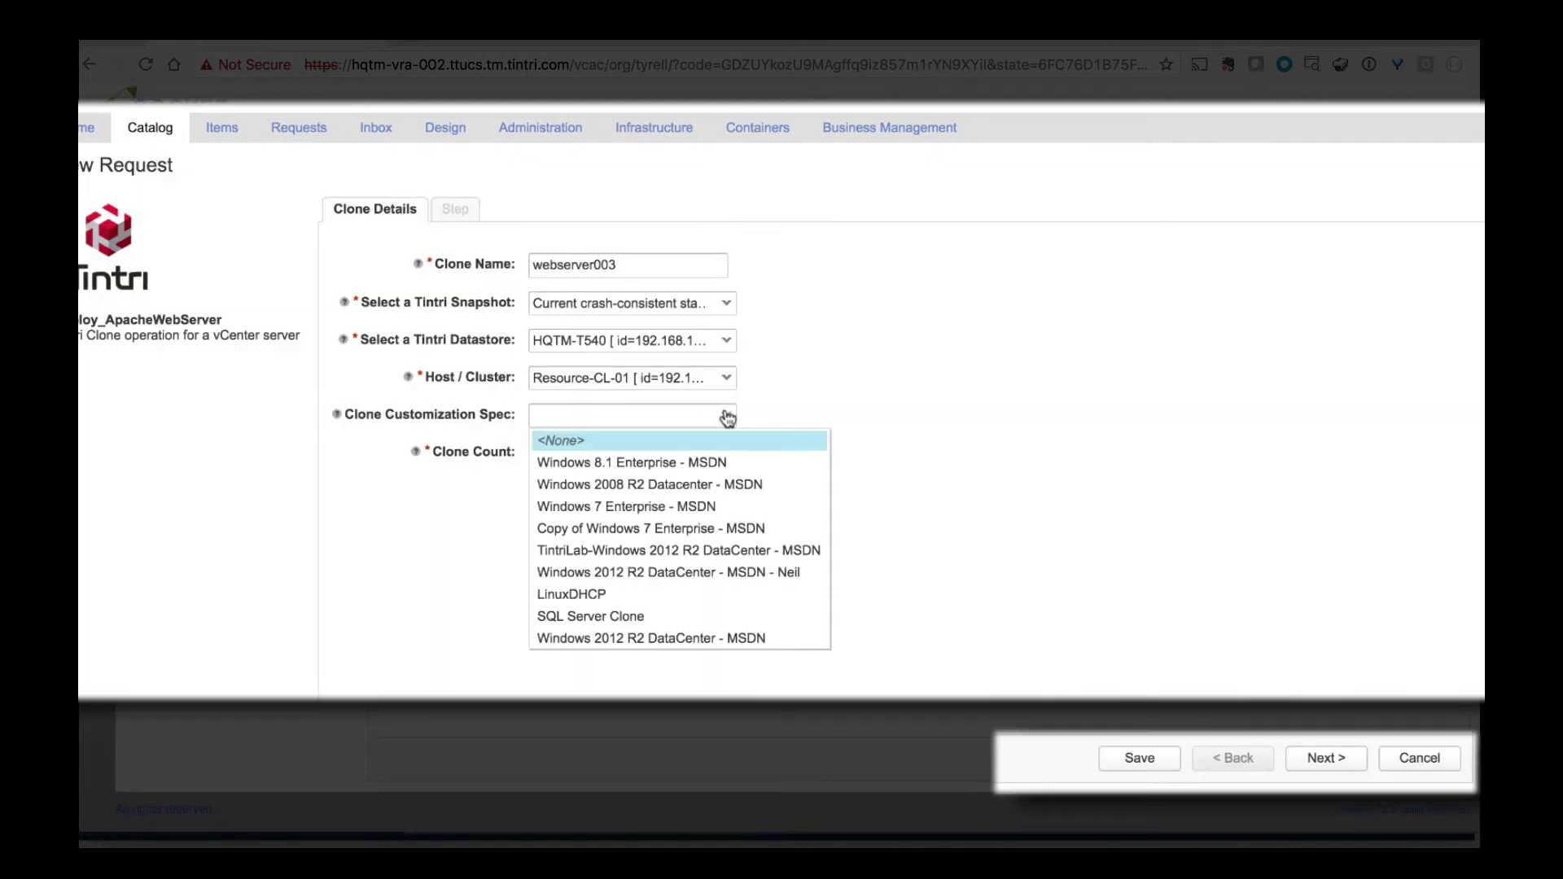
pyautogui.click(618, 593)
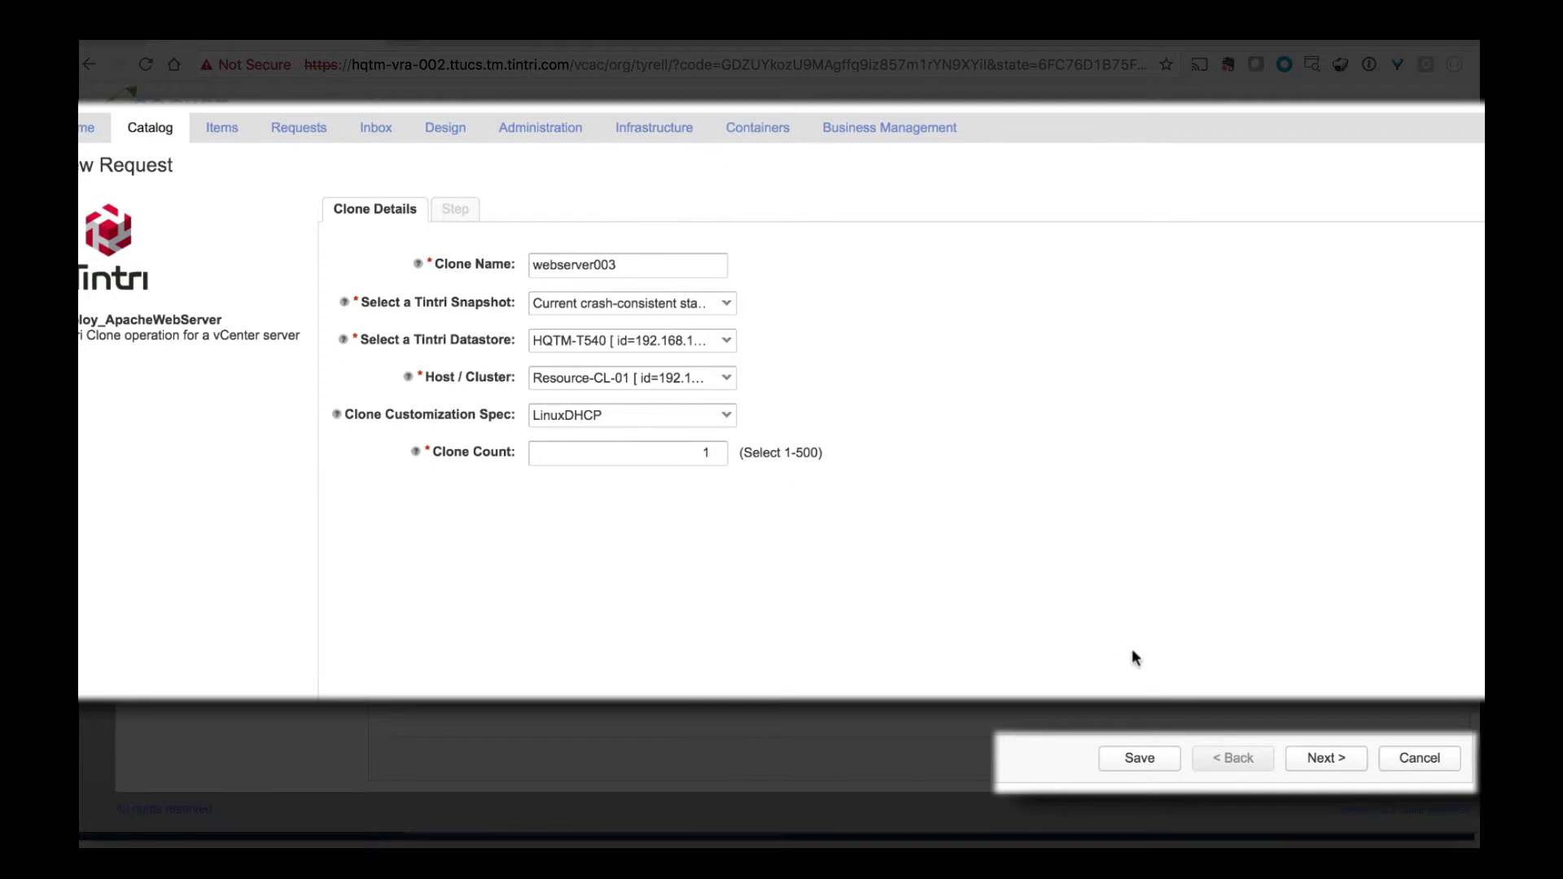
pyautogui.click(1318, 758)
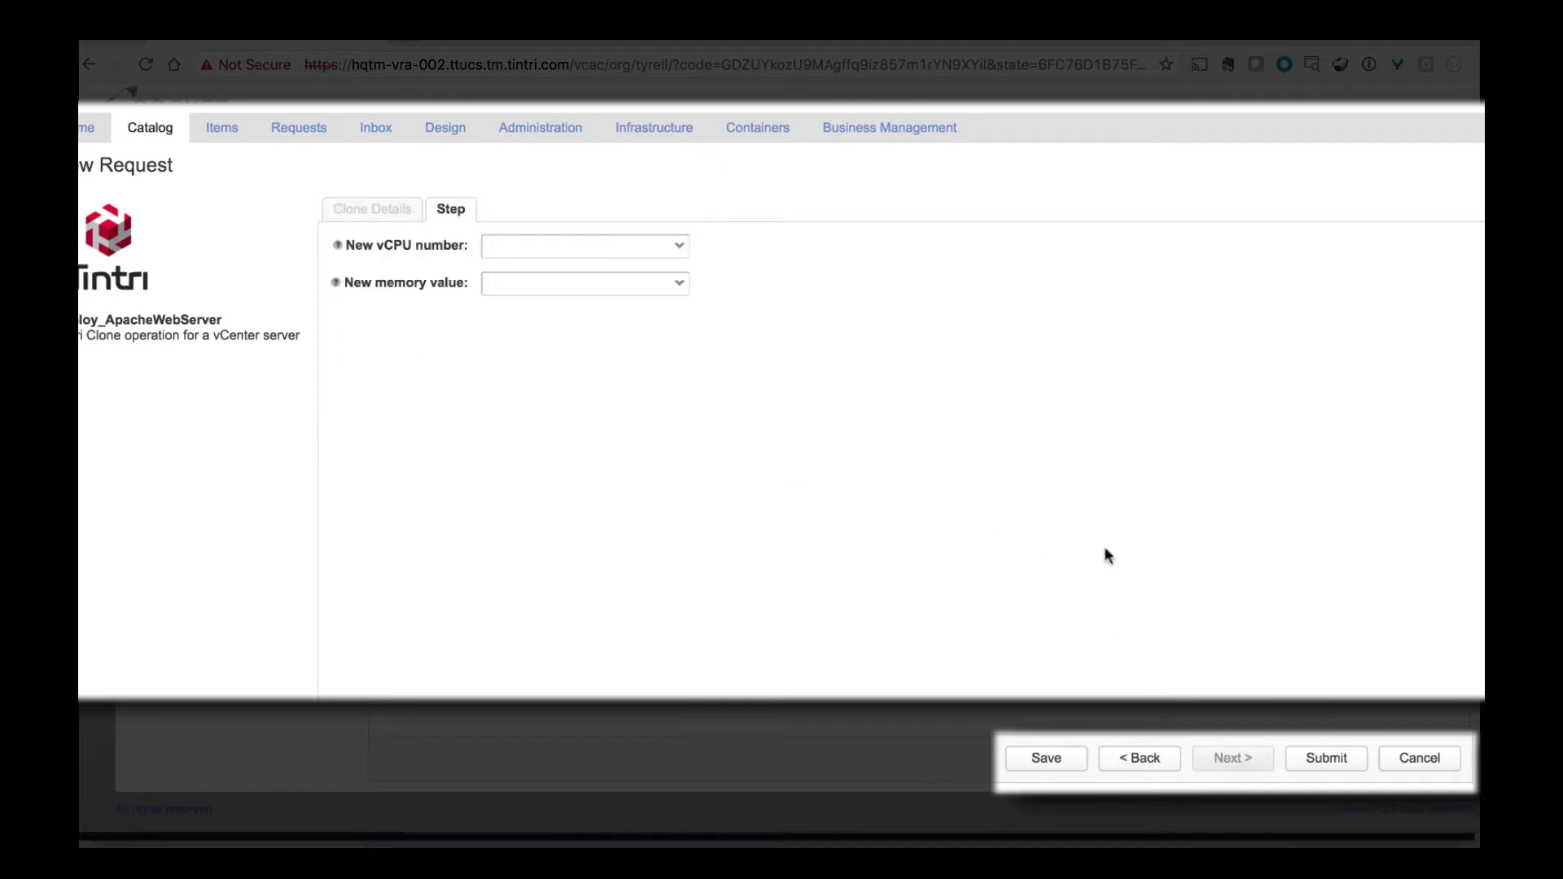
# Give the clone 2.0 vCPUs and 2048.0 memory and submit the request
pyautogui.click(662, 246)
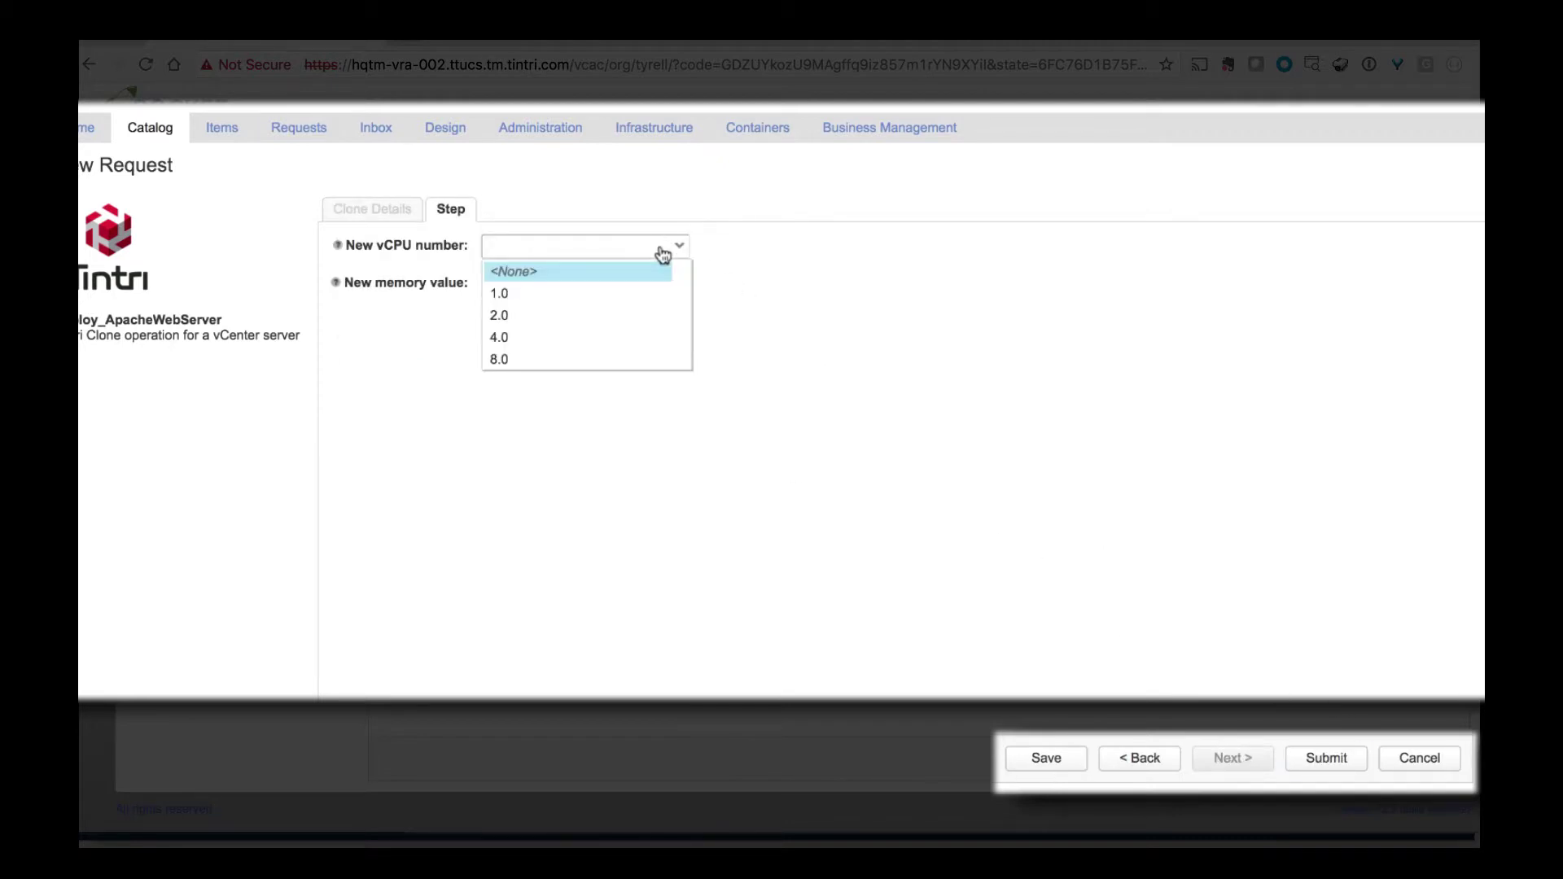
pyautogui.click(541, 315)
pyautogui.click(562, 283)
pyautogui.click(543, 373)
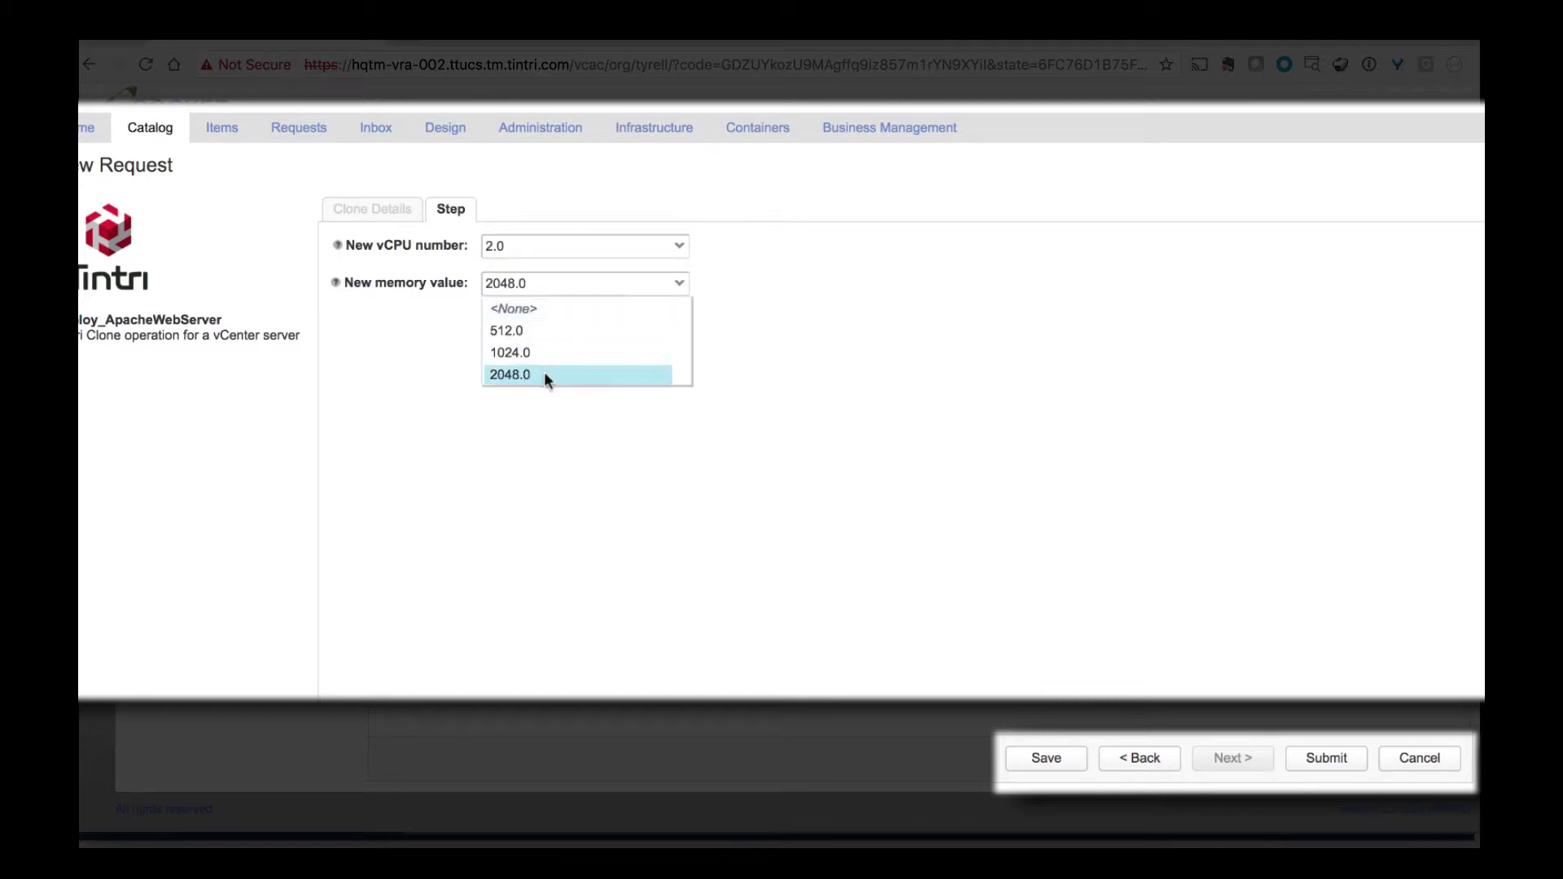
pyautogui.click(1327, 758)
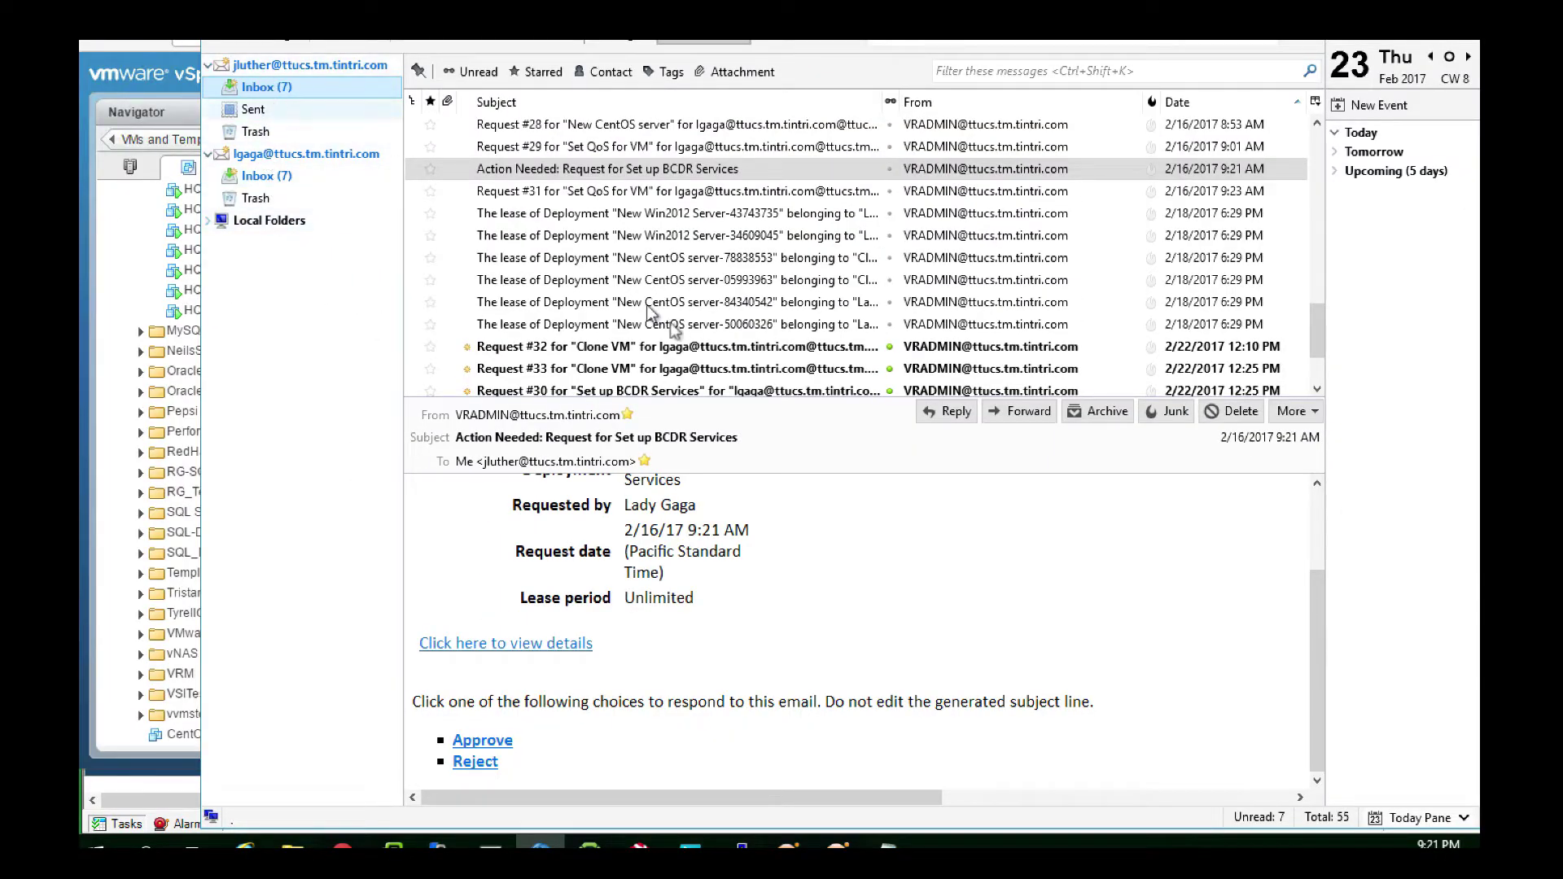
# Open the Action Needed Deploy_ApacheWebServer email and send the Approve reply
pyautogui.click(1319, 376)
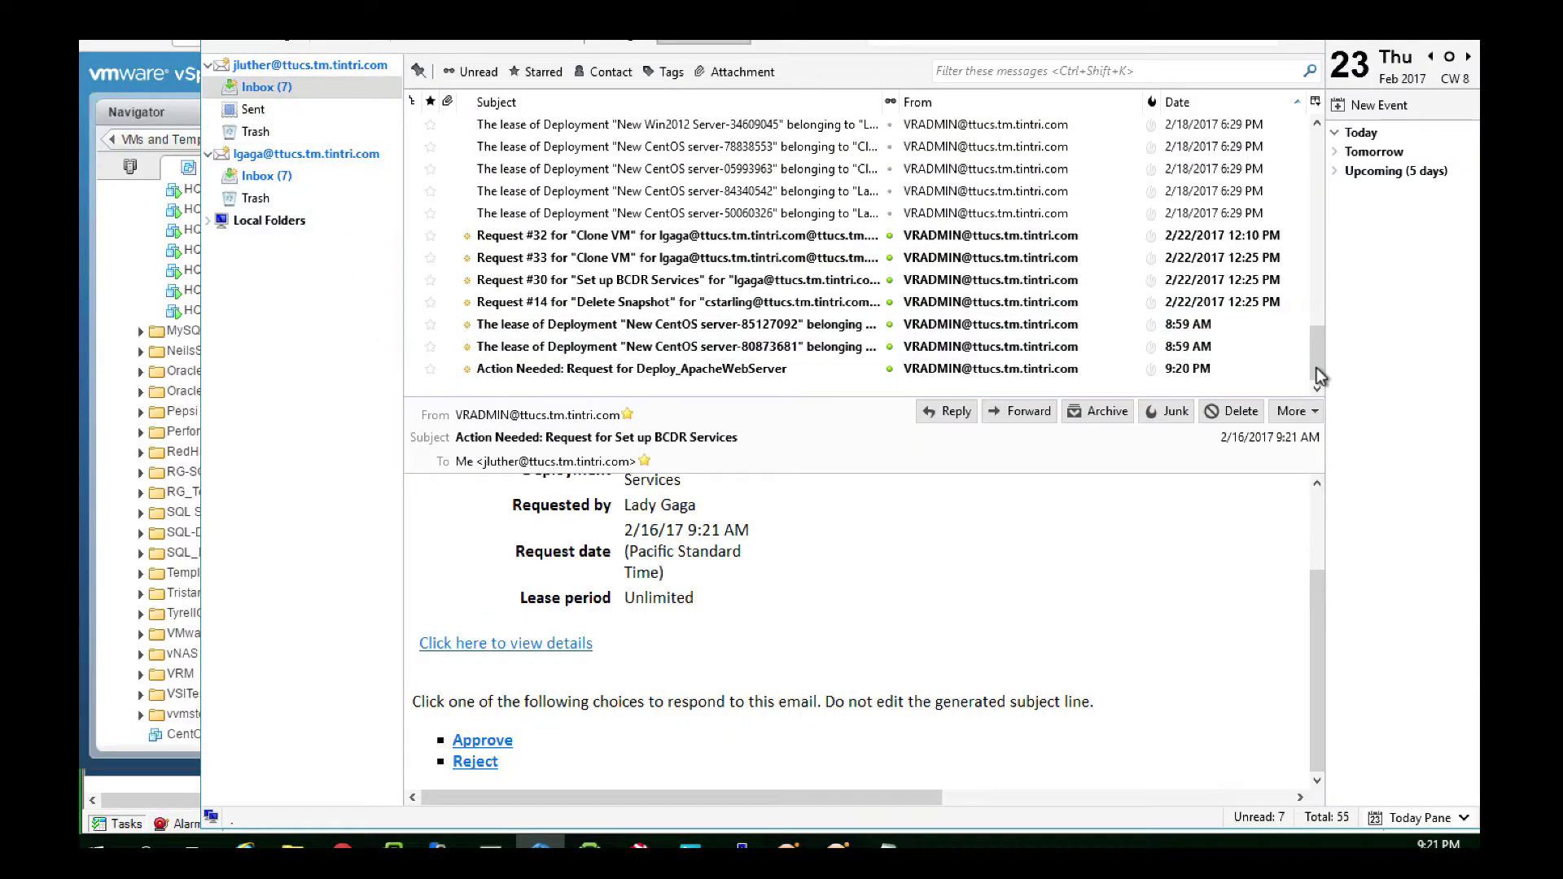
pyautogui.click(651, 368)
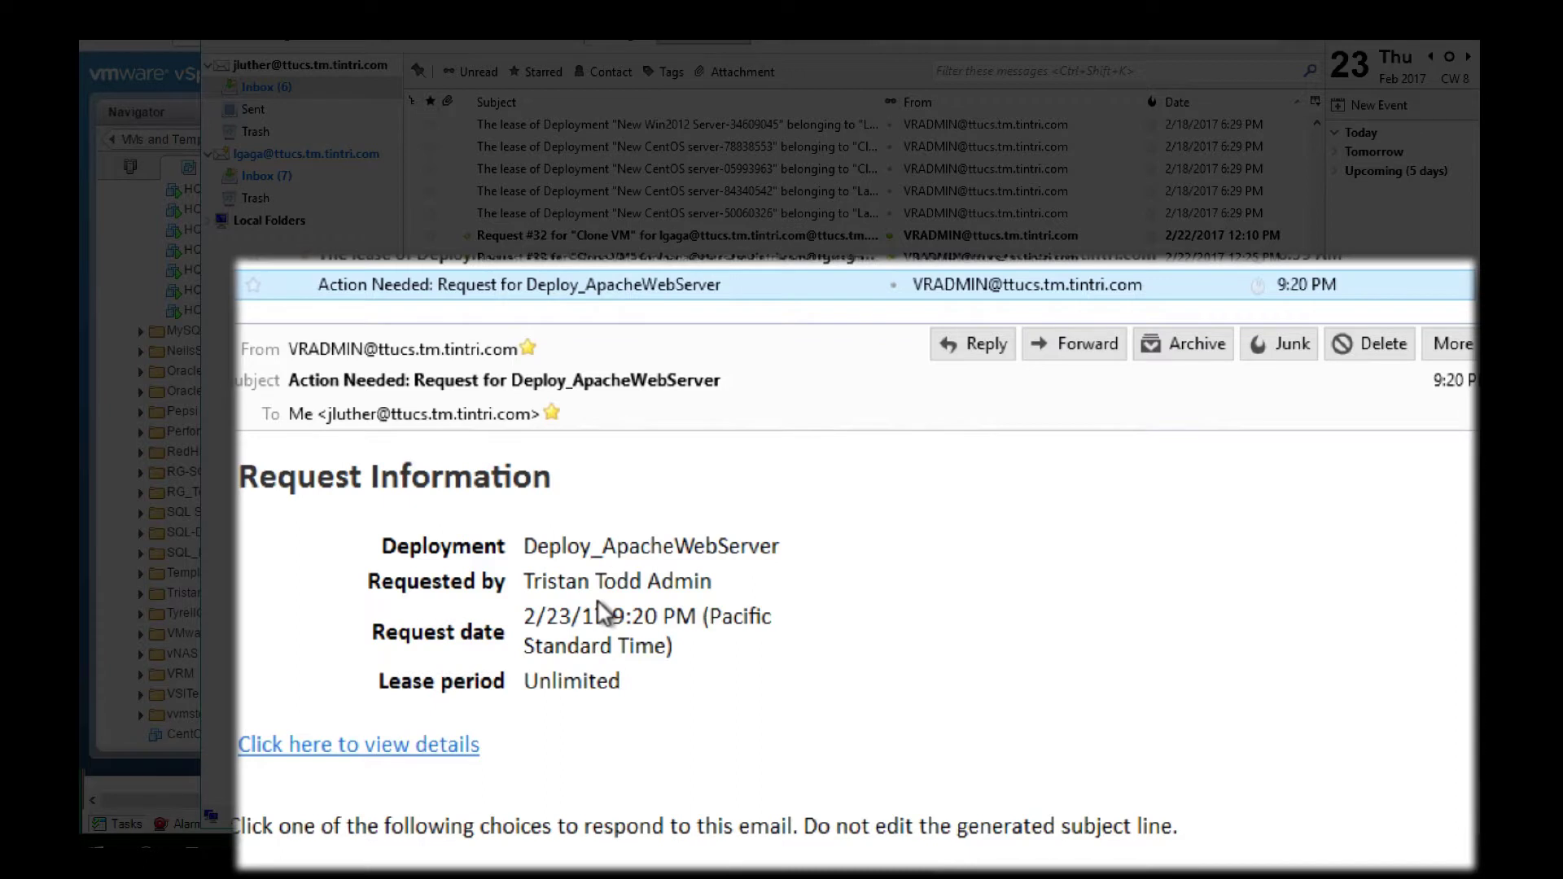
pyautogui.scroll(-1, 1343, 663)
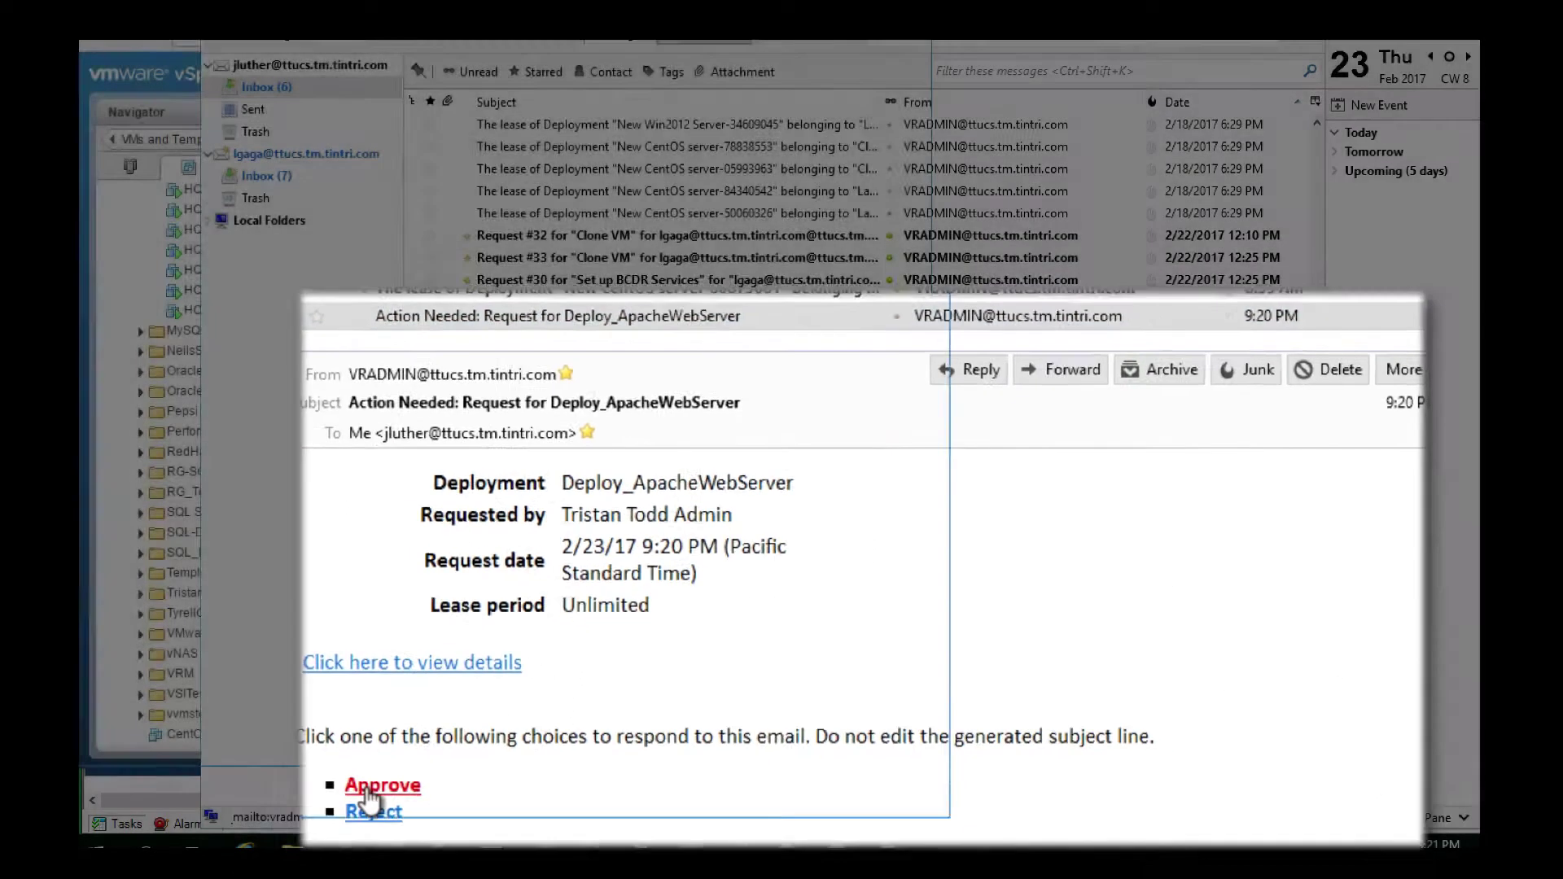
pyautogui.click(381, 785)
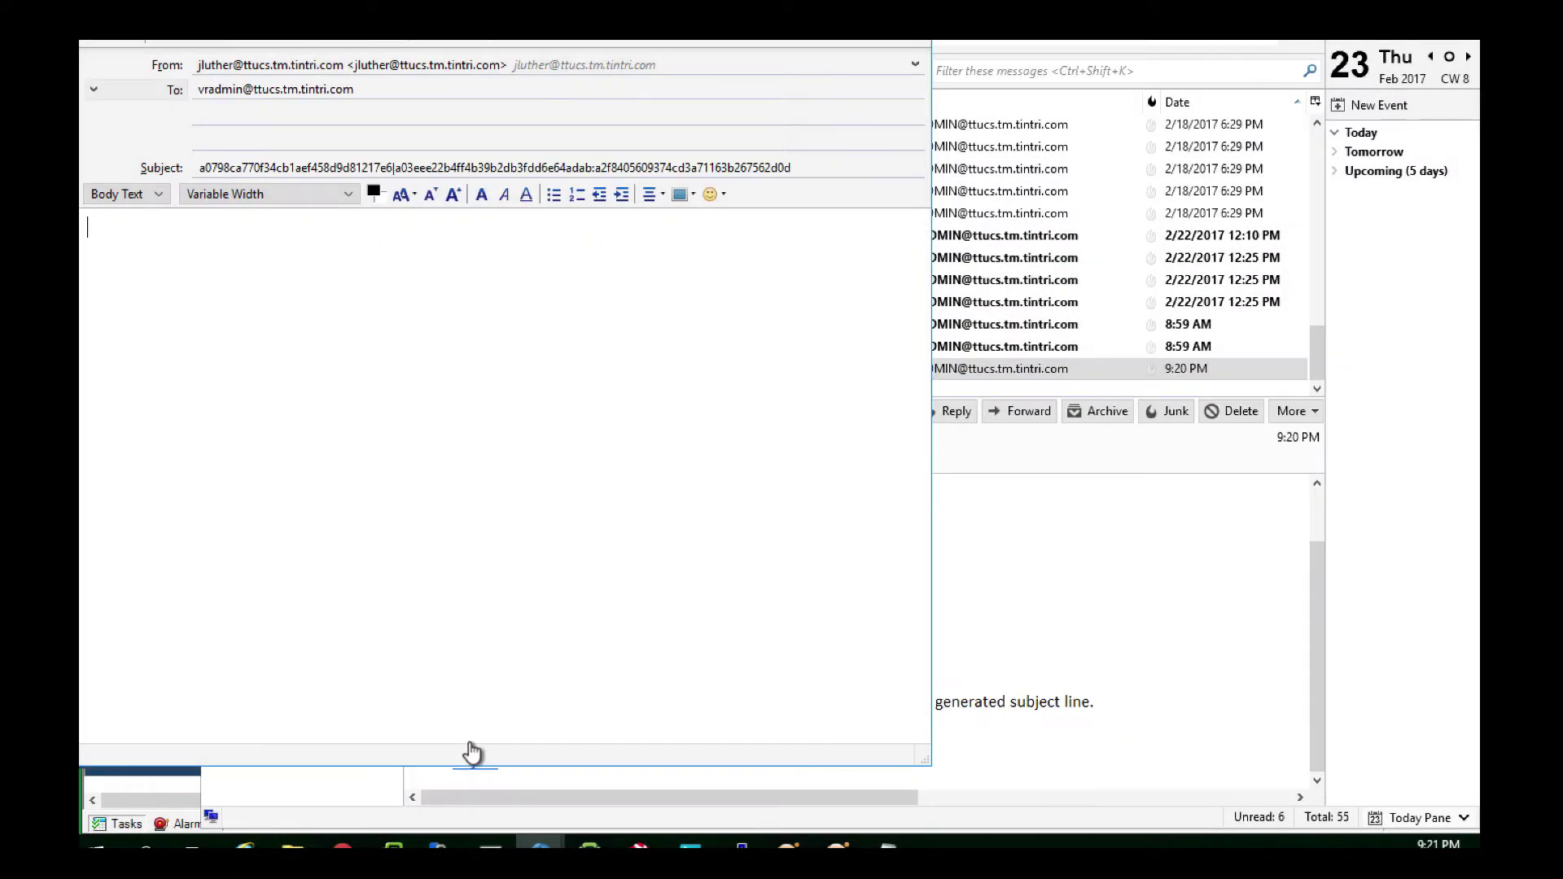
pyautogui.click(122, 45)
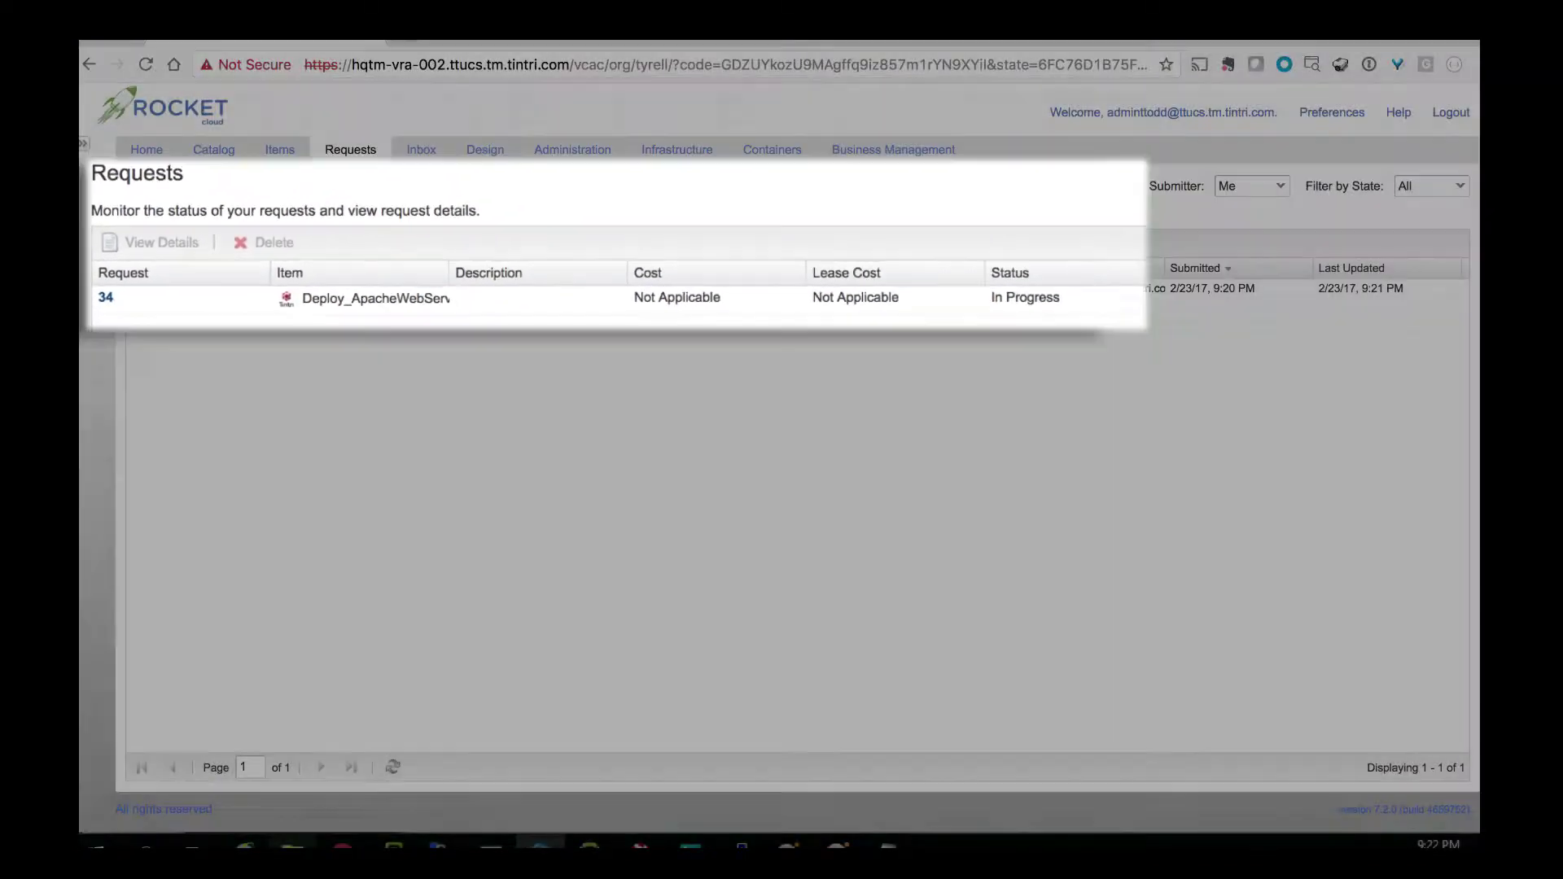
# Switch to the vSphere client to check webserver003's registration and reconfiguration tasks
pyautogui.click(393, 846)
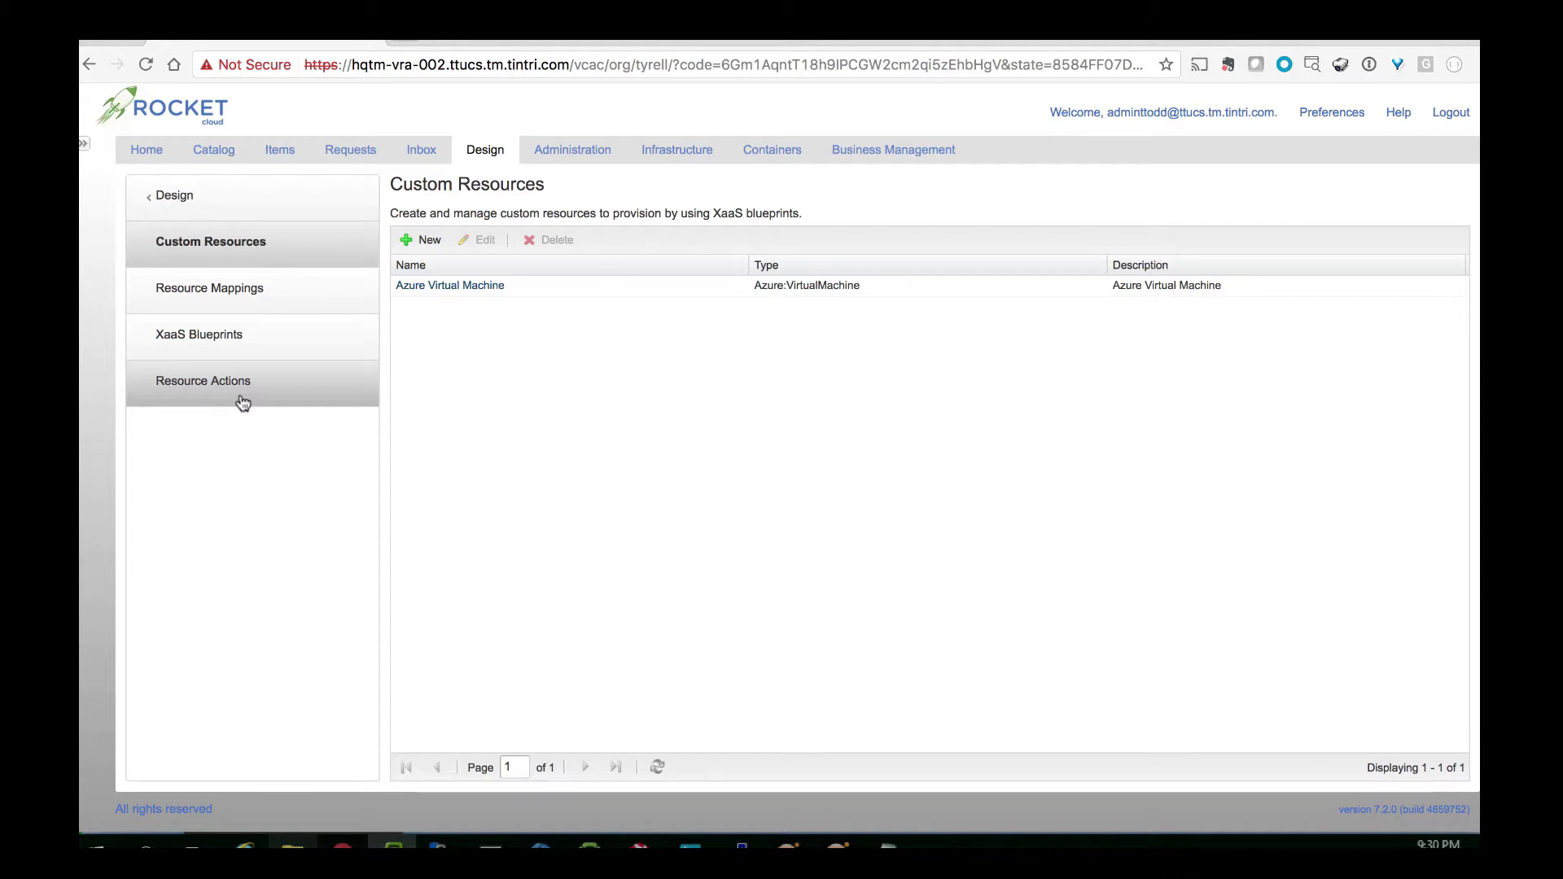
# Show the Resource Actions list in the Design sidebar
pyautogui.click(243, 403)
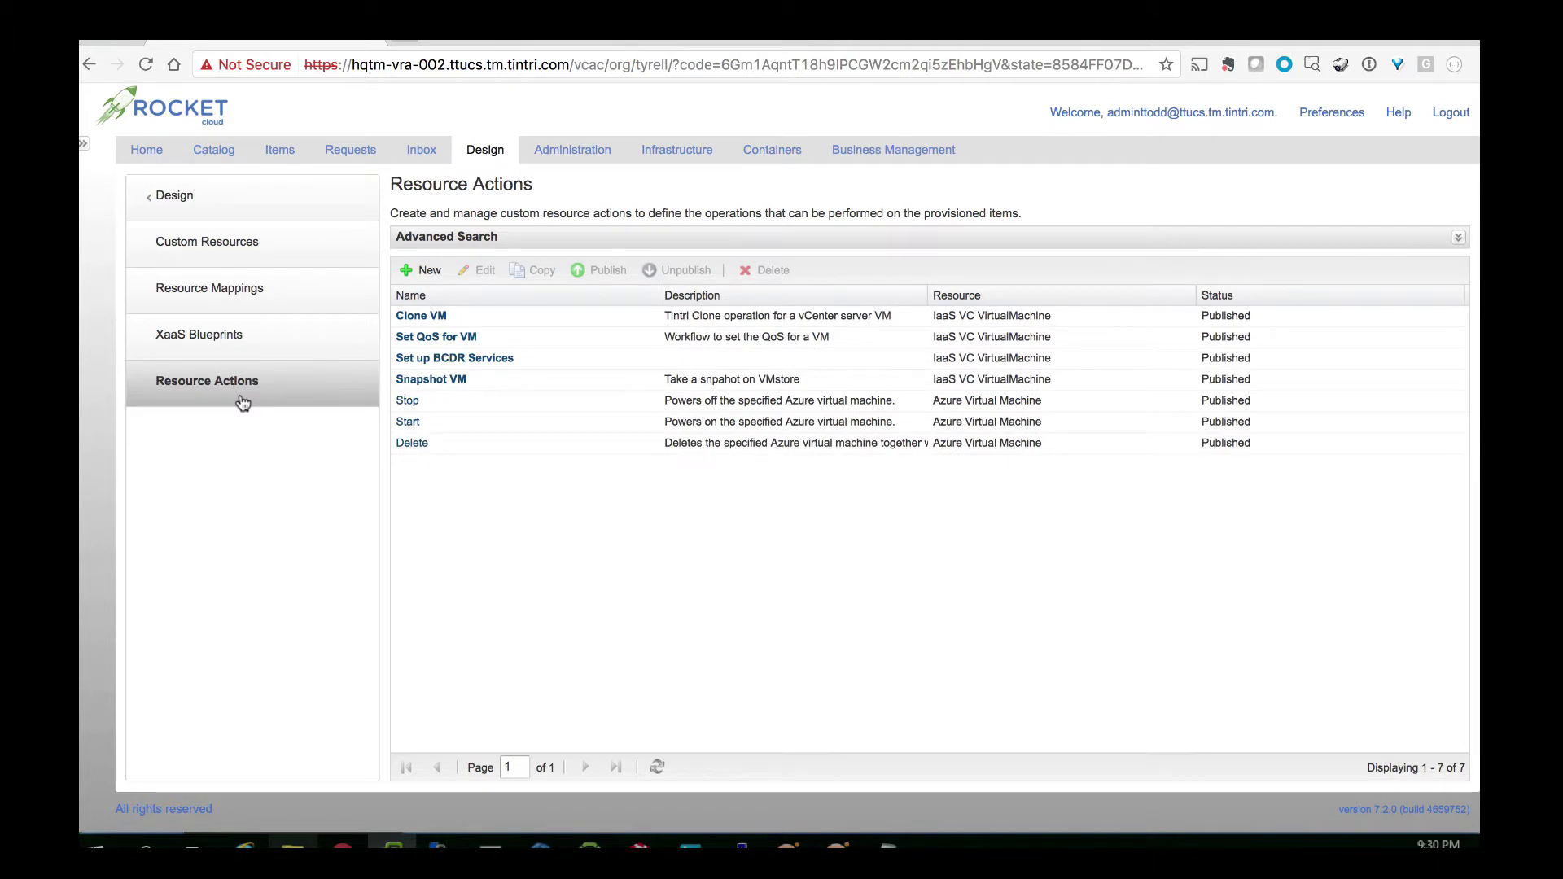
# Start a new resource action from the Orchestrator > Day-2-Tasks > Setup Gold BCDR workflow
pyautogui.click(423, 270)
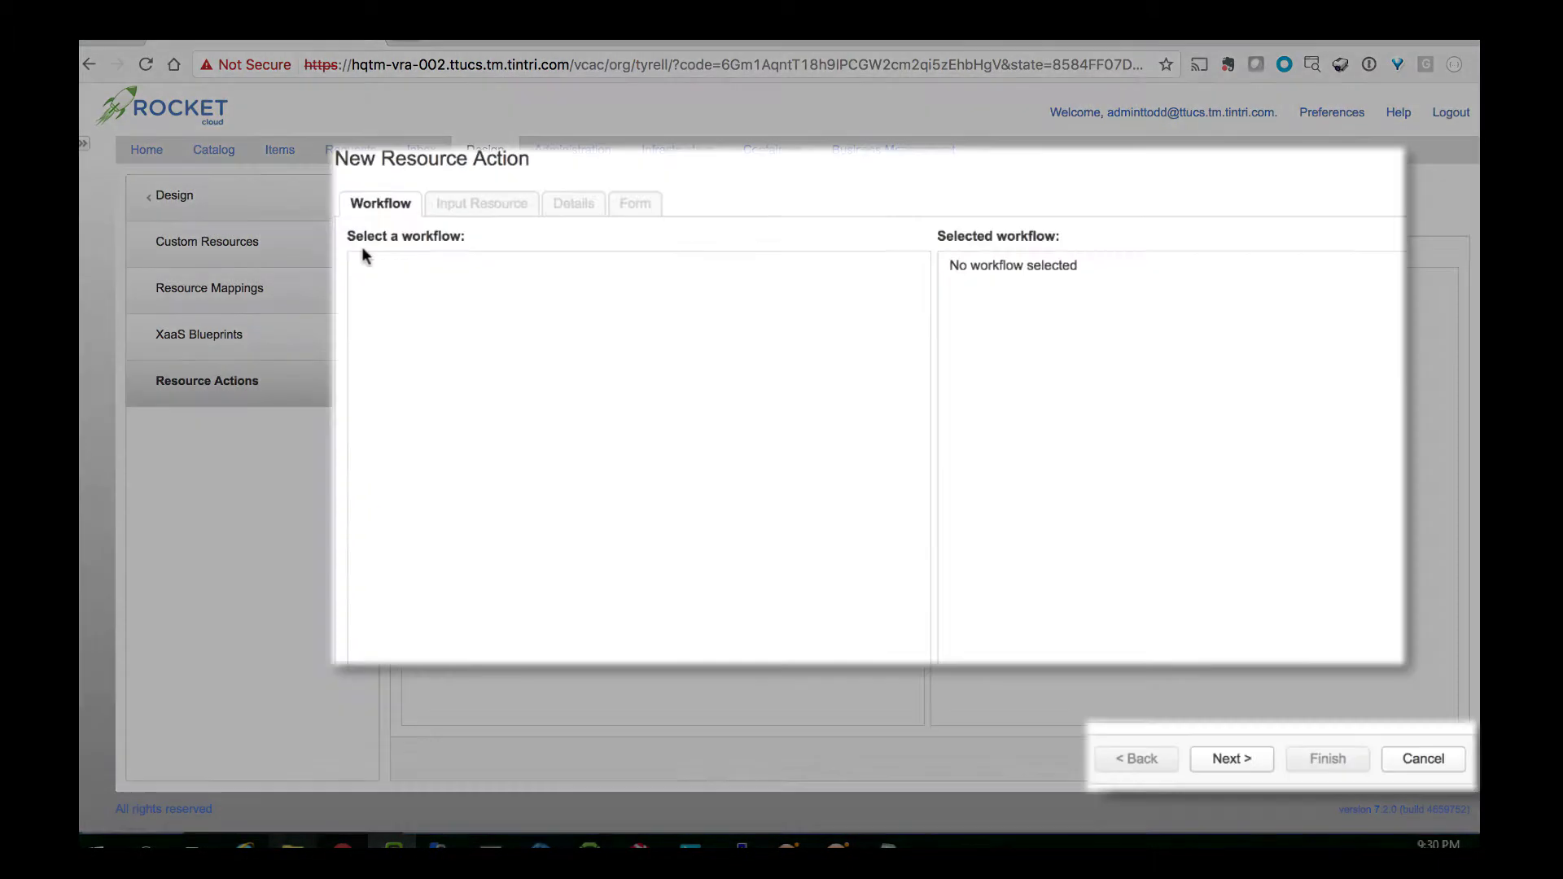
pyautogui.click(275, 240)
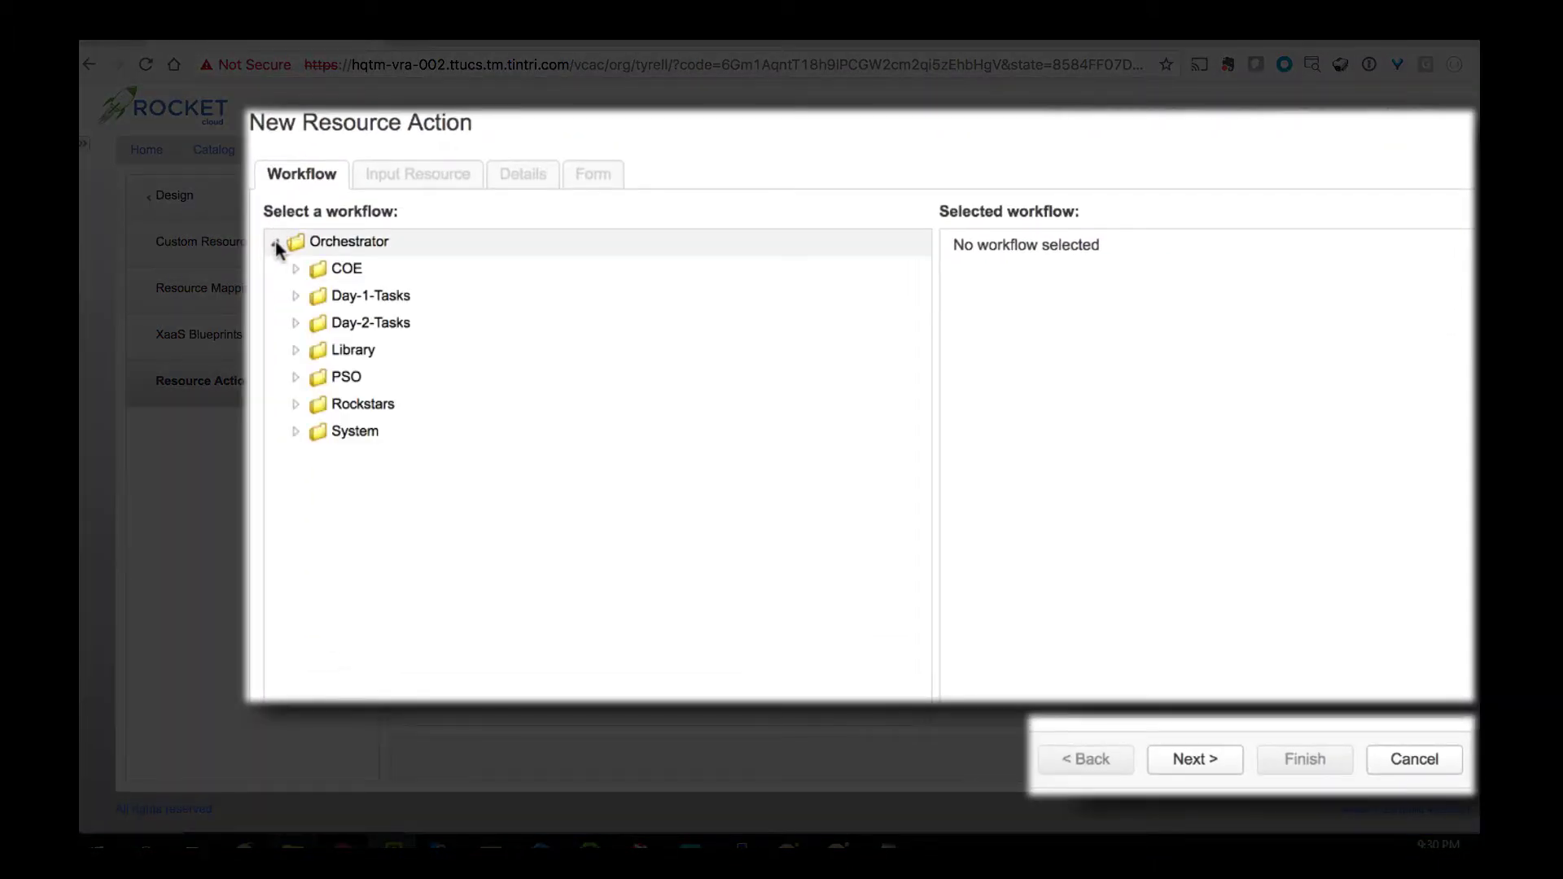
pyautogui.click(297, 323)
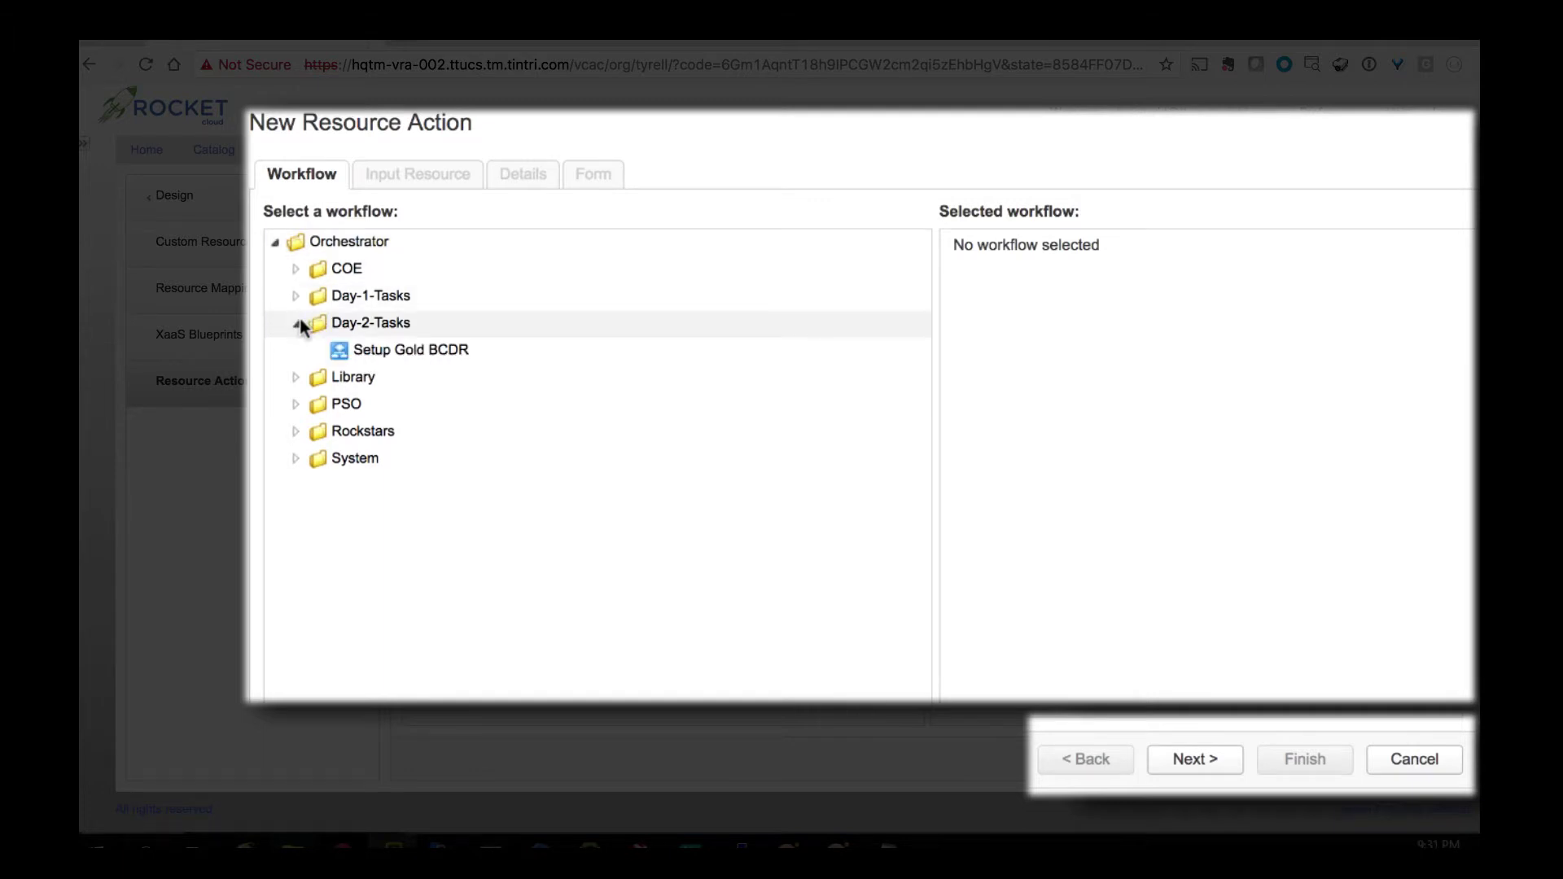
pyautogui.click(403, 350)
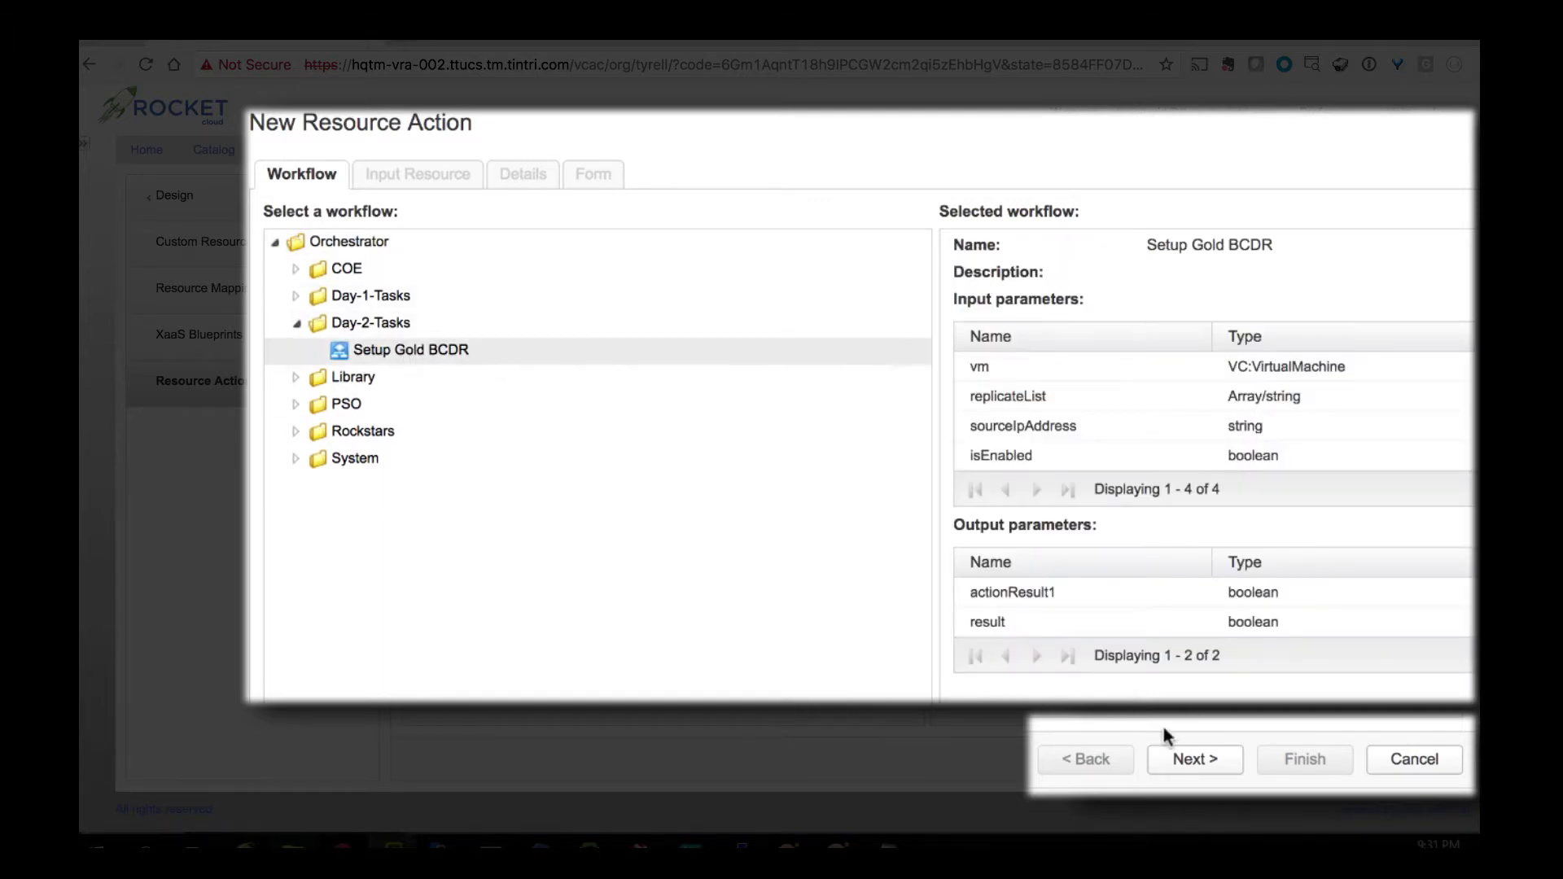
pyautogui.click(1209, 761)
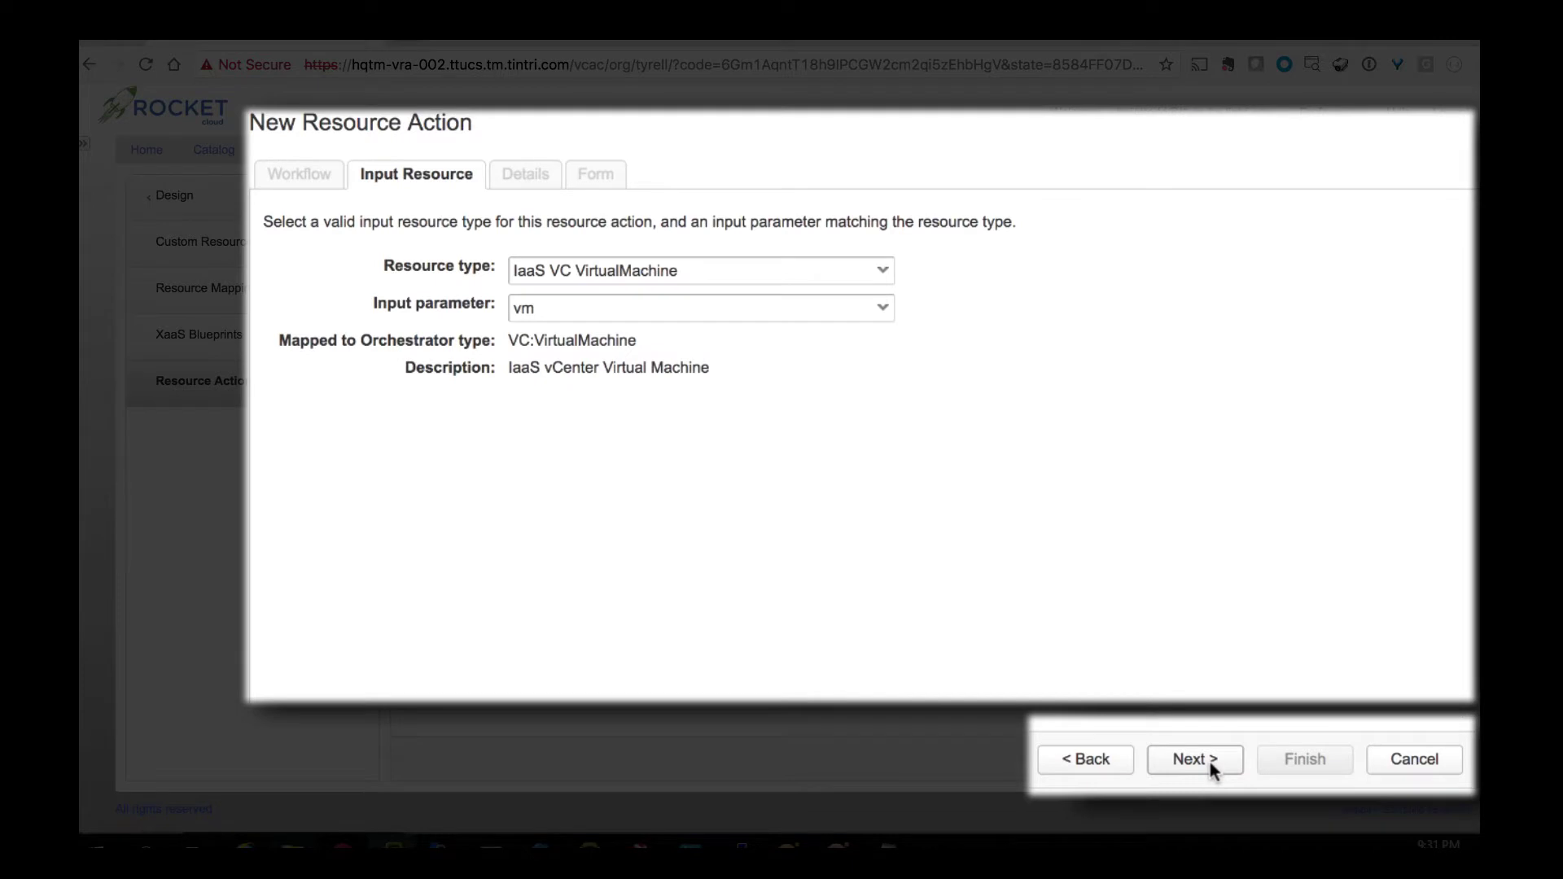
pyautogui.click(1209, 760)
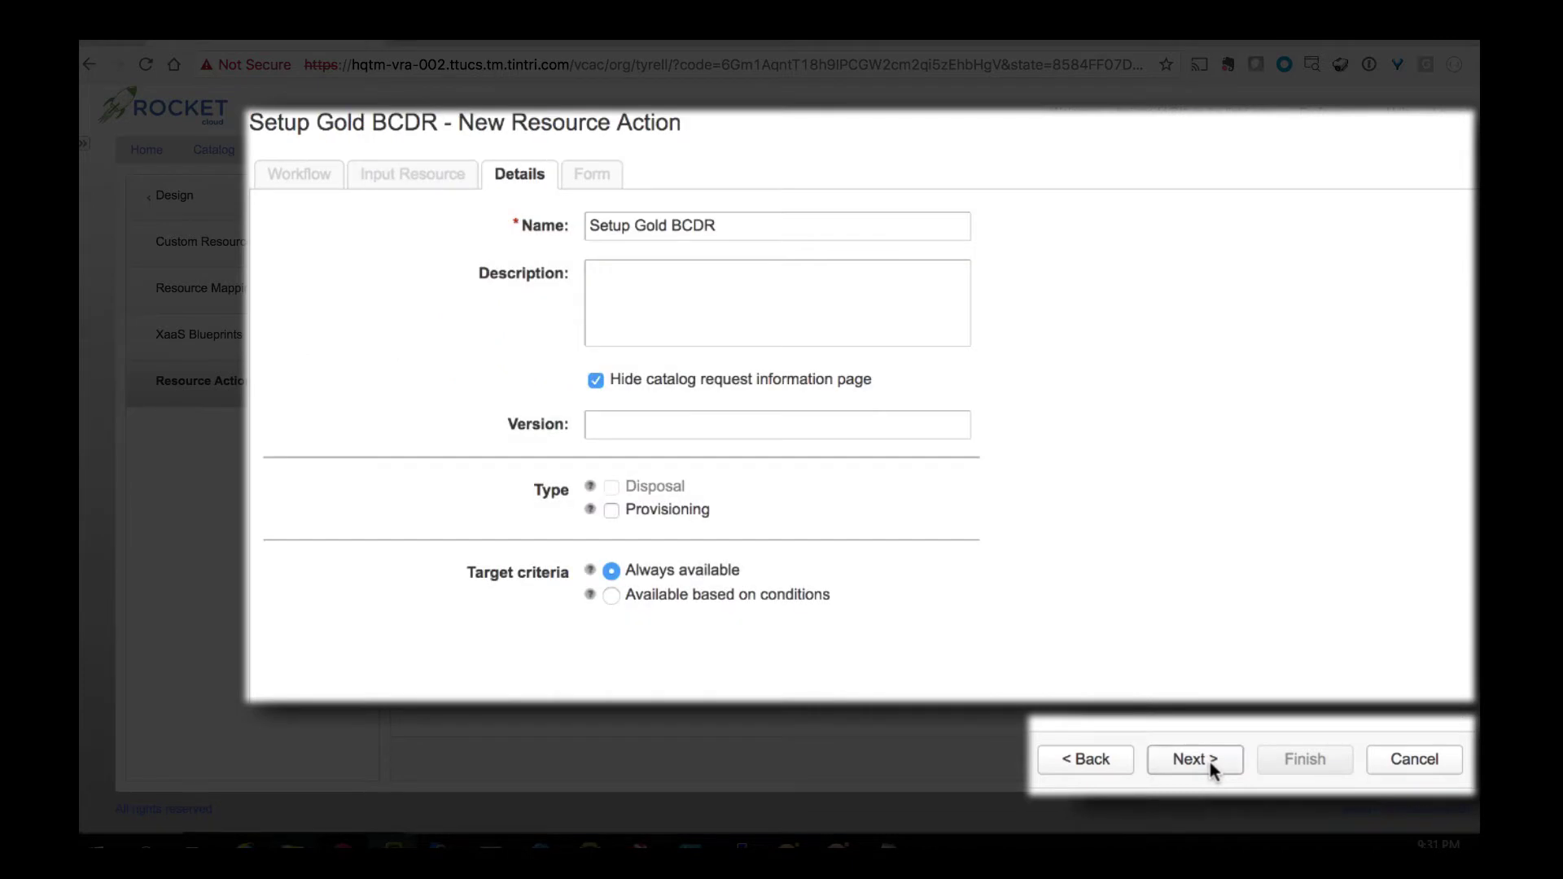
# Give the action version 1.0.0, finish it, and publish the Setup Gold BCDR draft
pyautogui.click(710, 424)
pyautogui.write('1.0.')
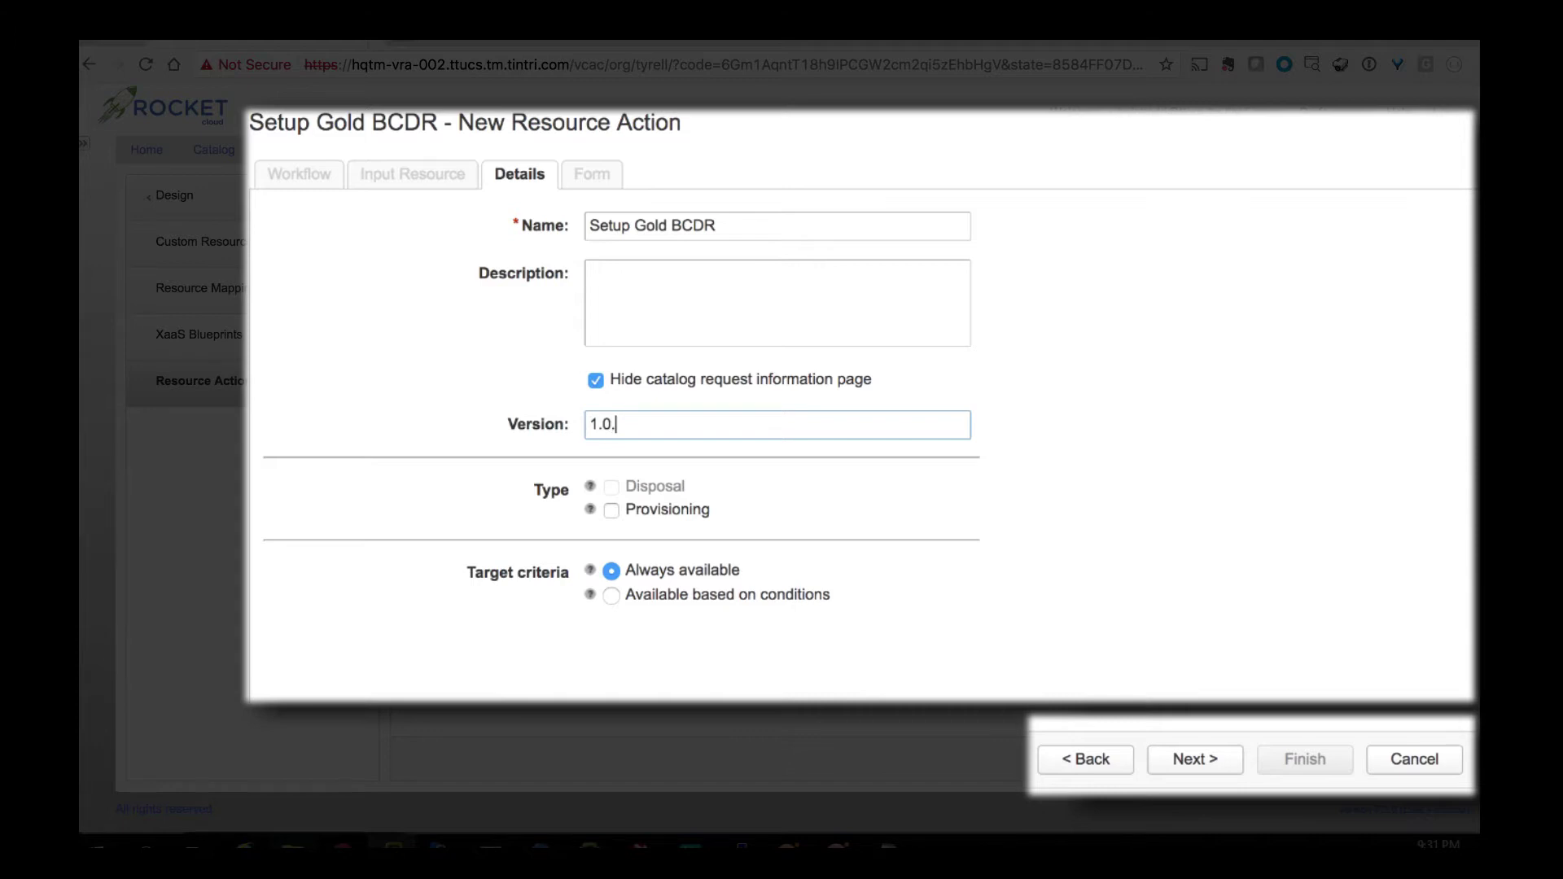
pyautogui.write('0')
pyautogui.click(1196, 758)
pyautogui.click(1308, 757)
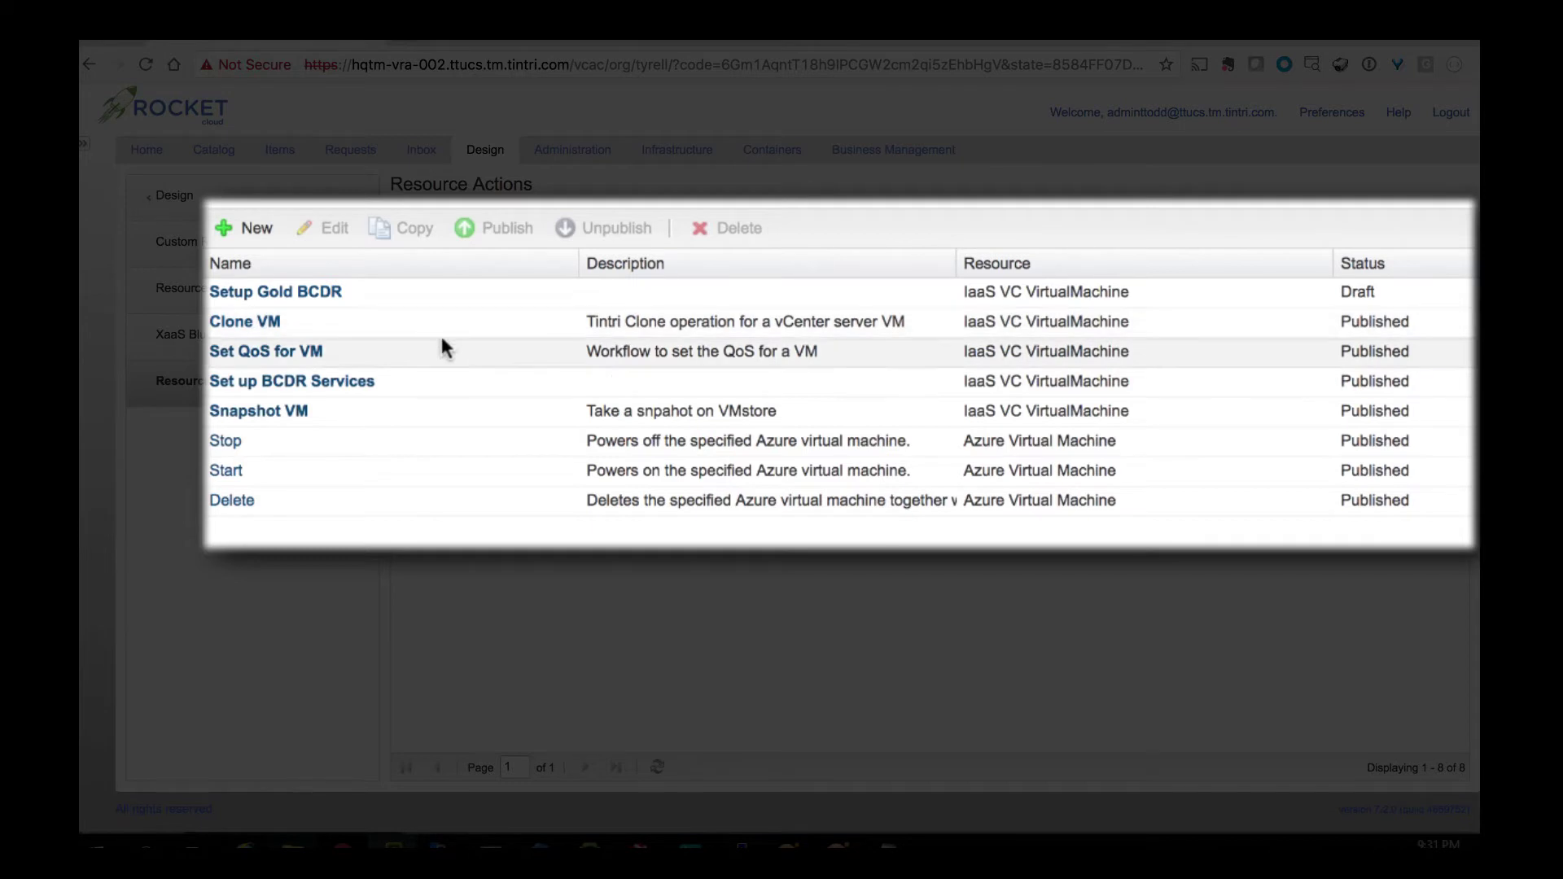
pyautogui.click(482, 292)
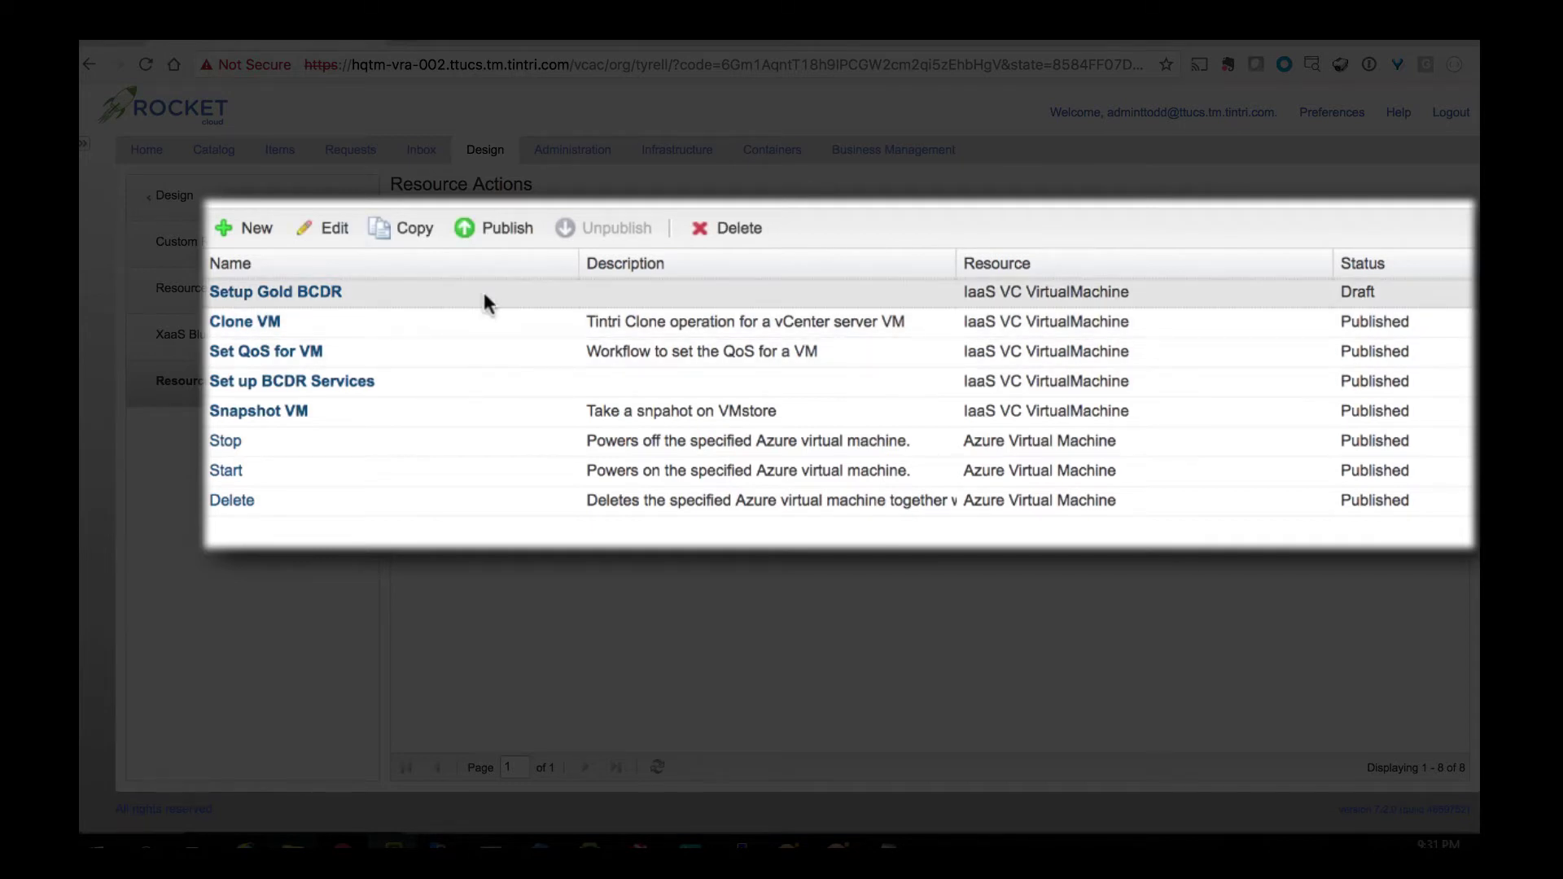
pyautogui.click(498, 228)
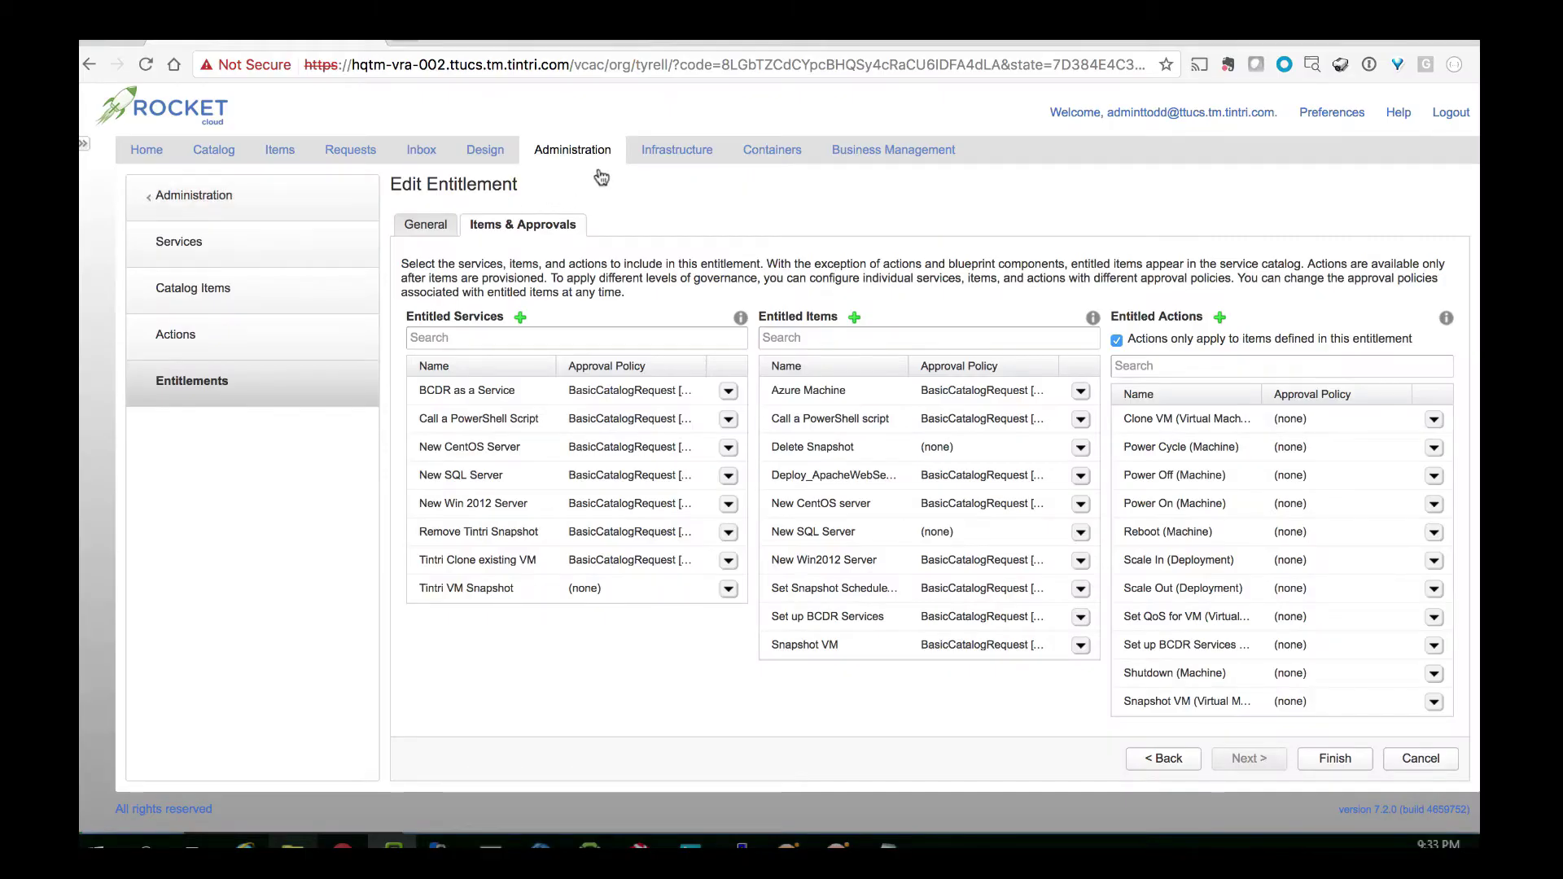
# Edit the Research Division Staff entitlement's Items & Approvals under Administration > Entitlements
pyautogui.click(165, 152)
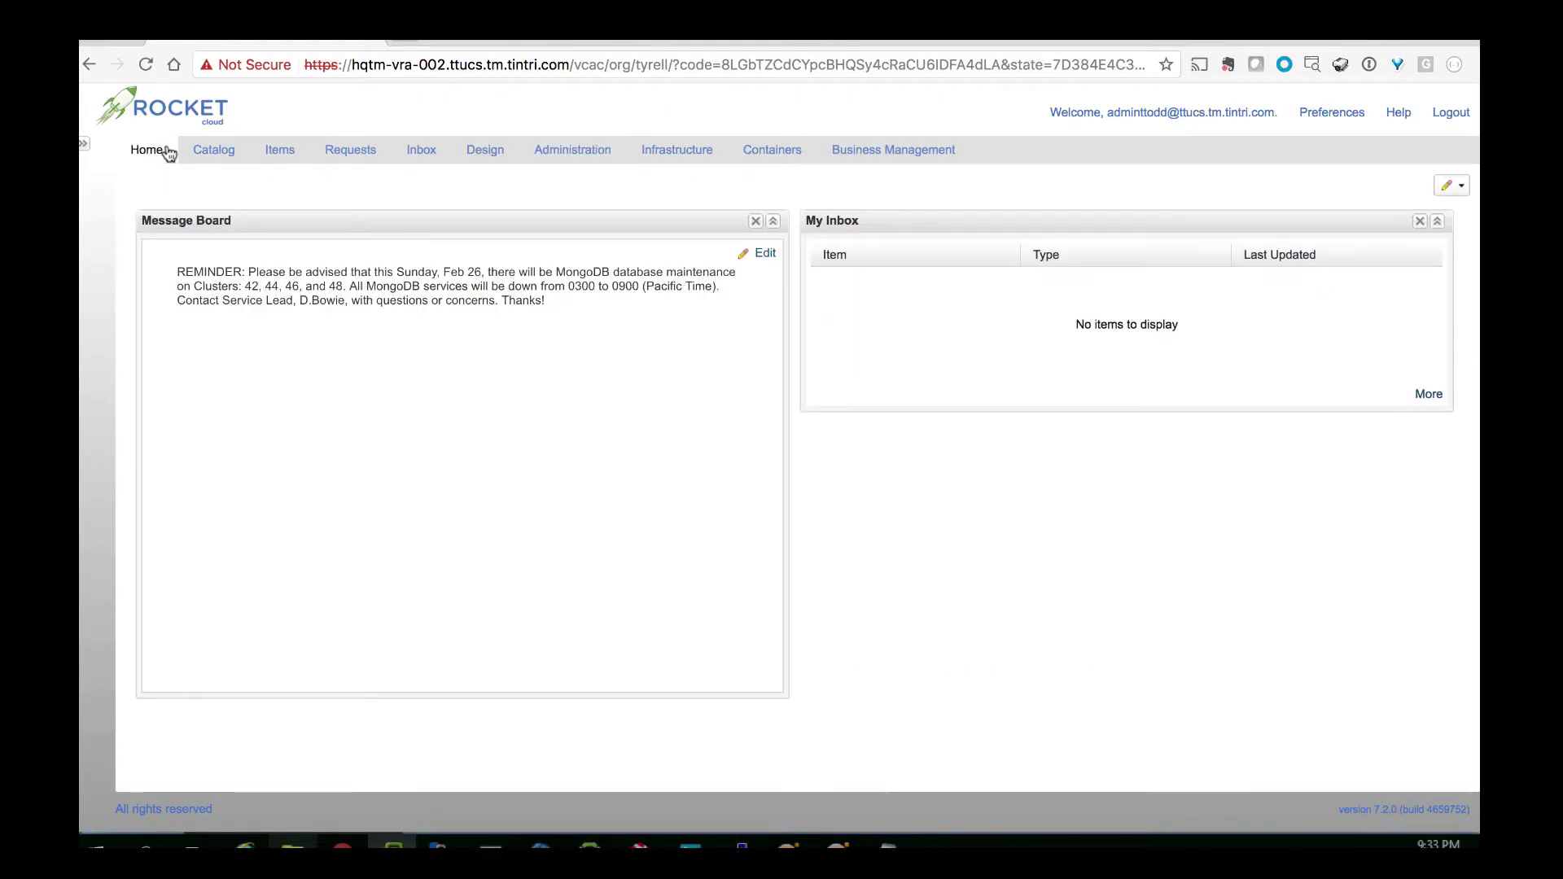
pyautogui.click(579, 152)
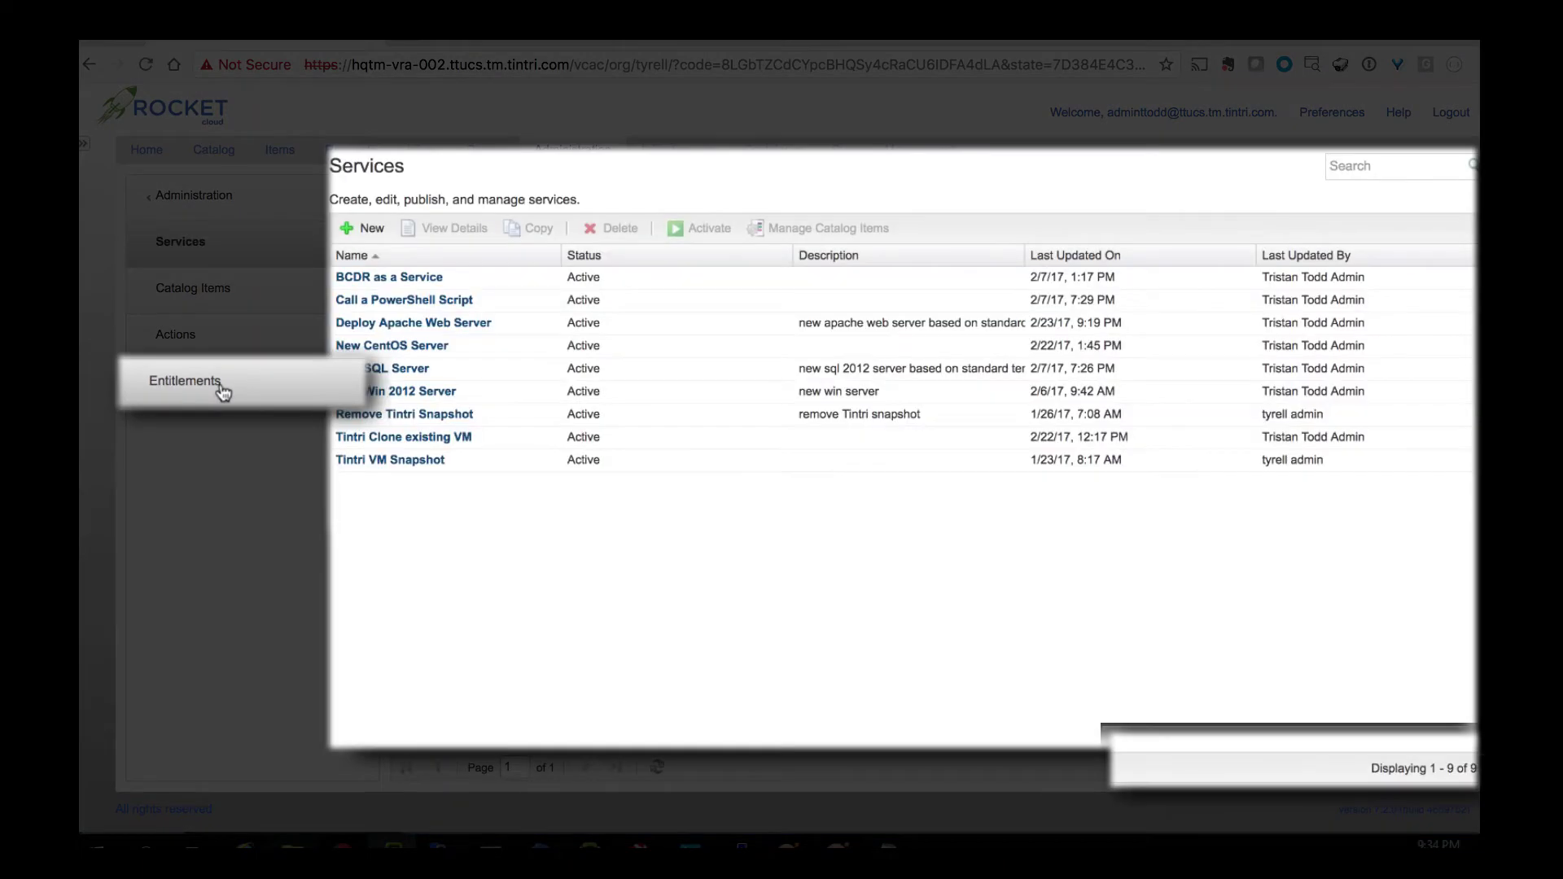
pyautogui.click(223, 393)
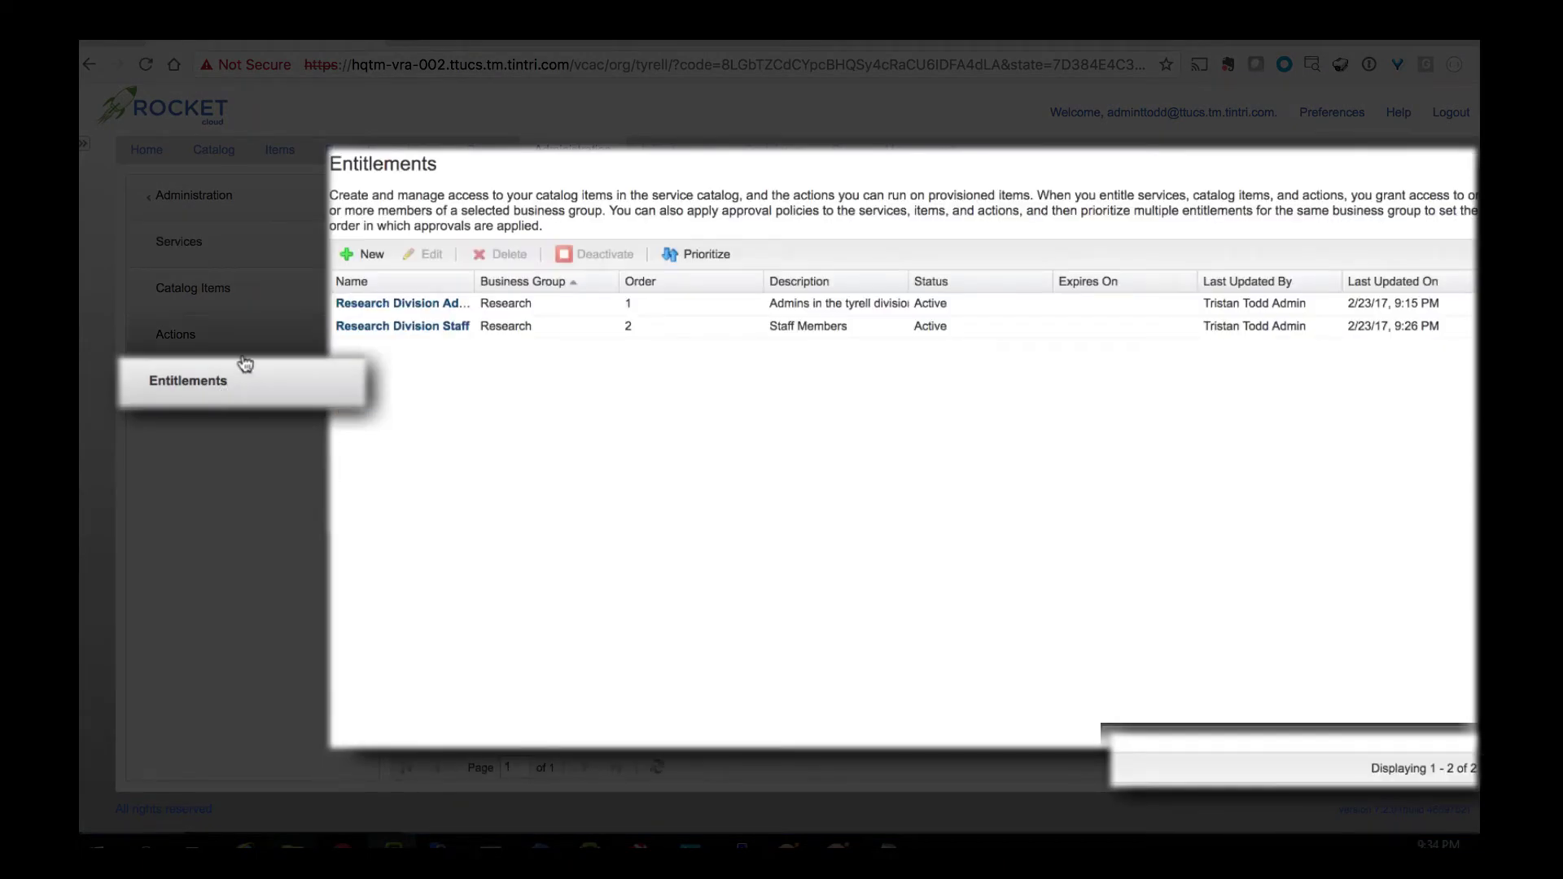
pyautogui.click(448, 328)
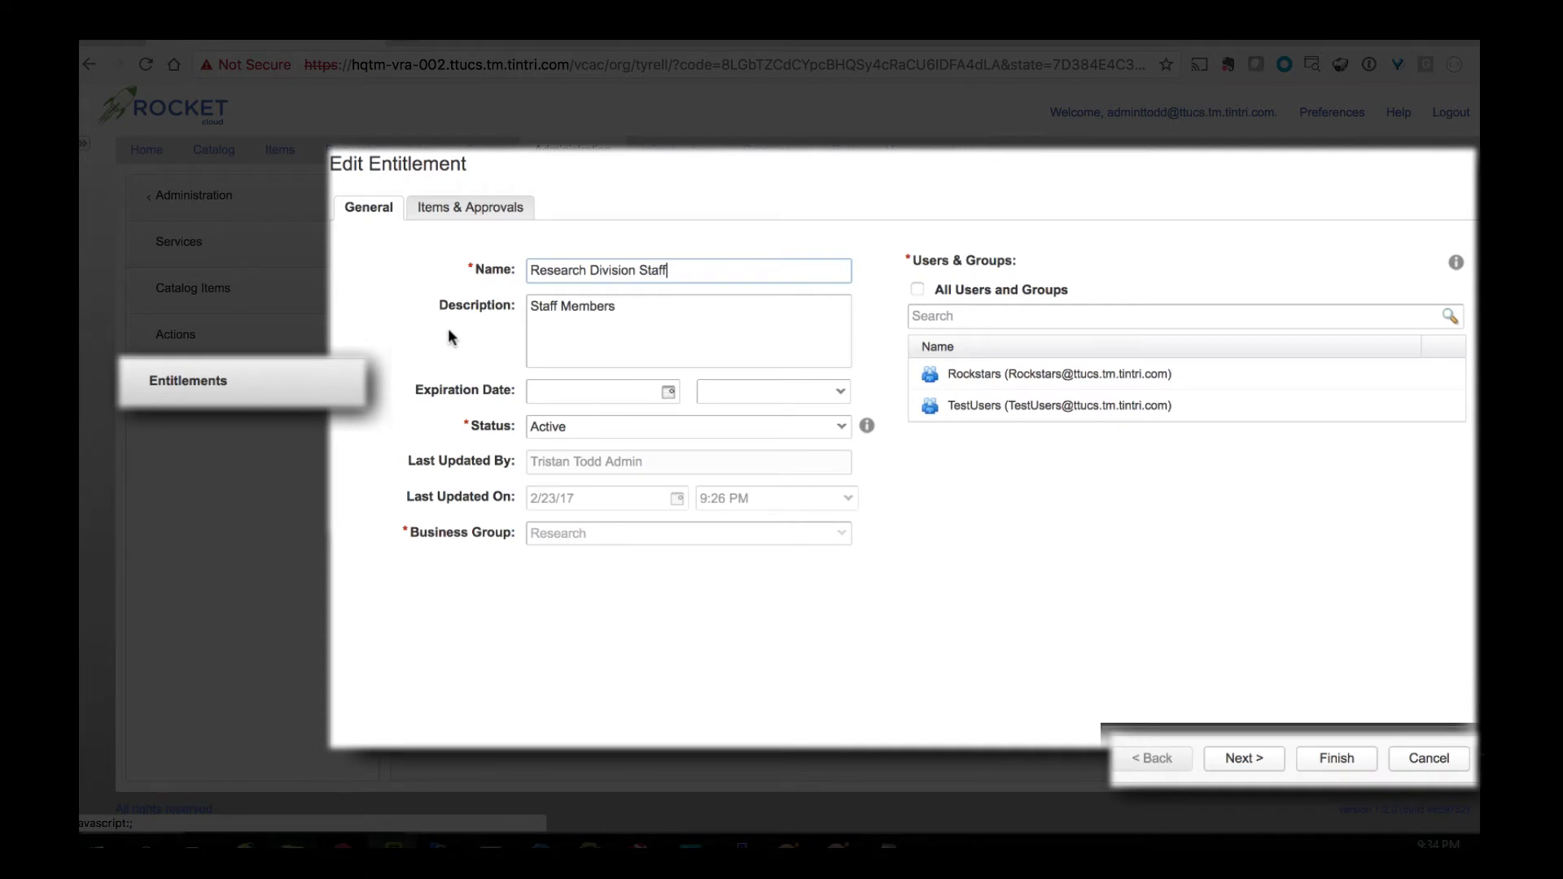
pyautogui.click(492, 212)
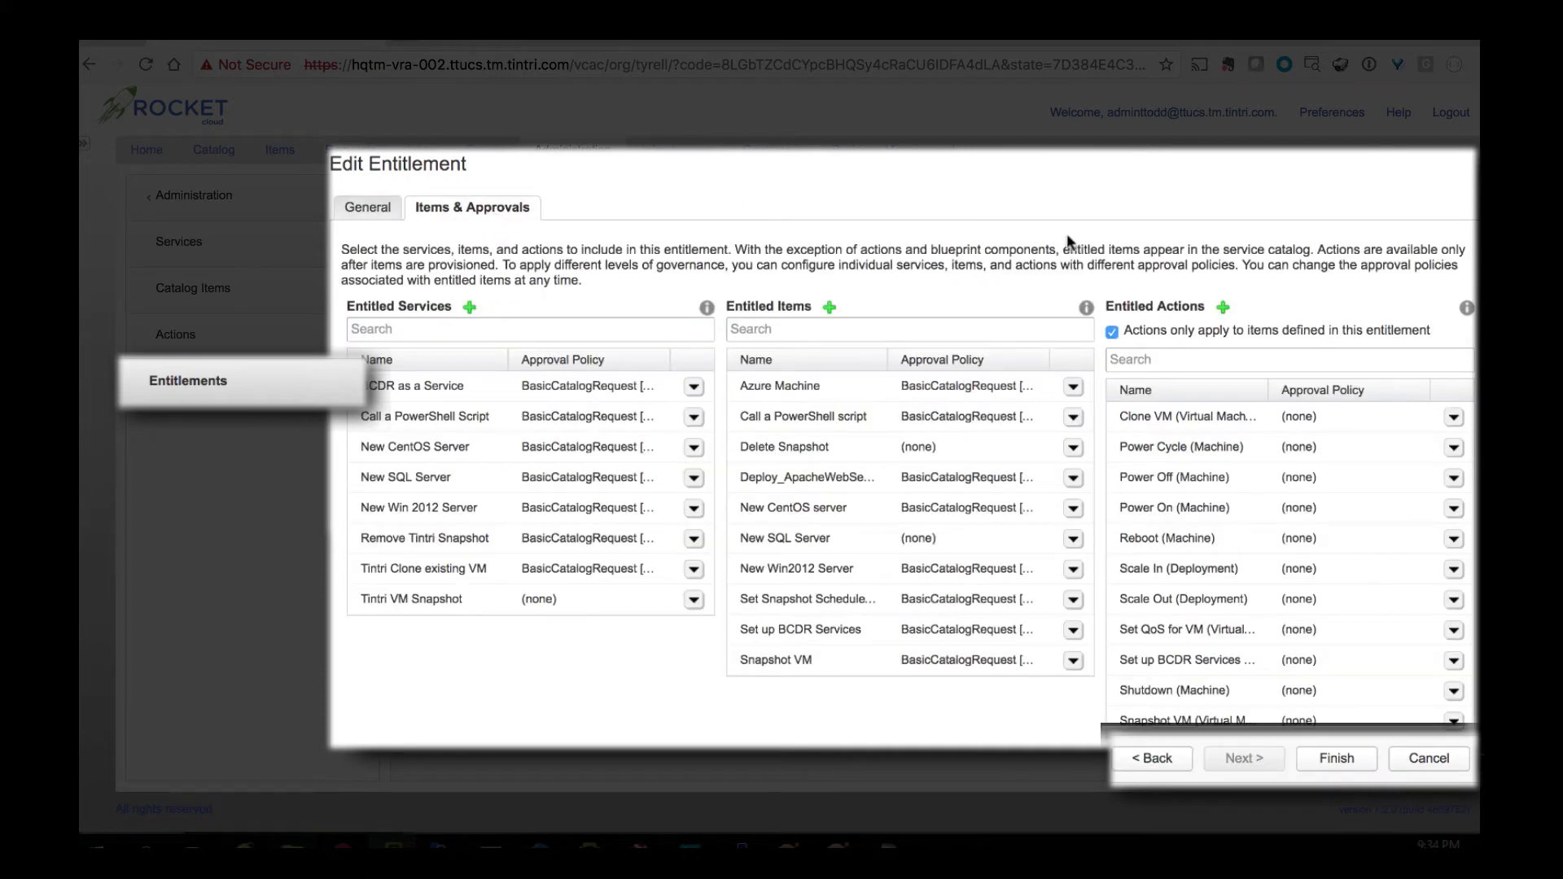
# Add Setup Gold BCDR as an entitled action with no approval policy and save
pyautogui.click(1221, 309)
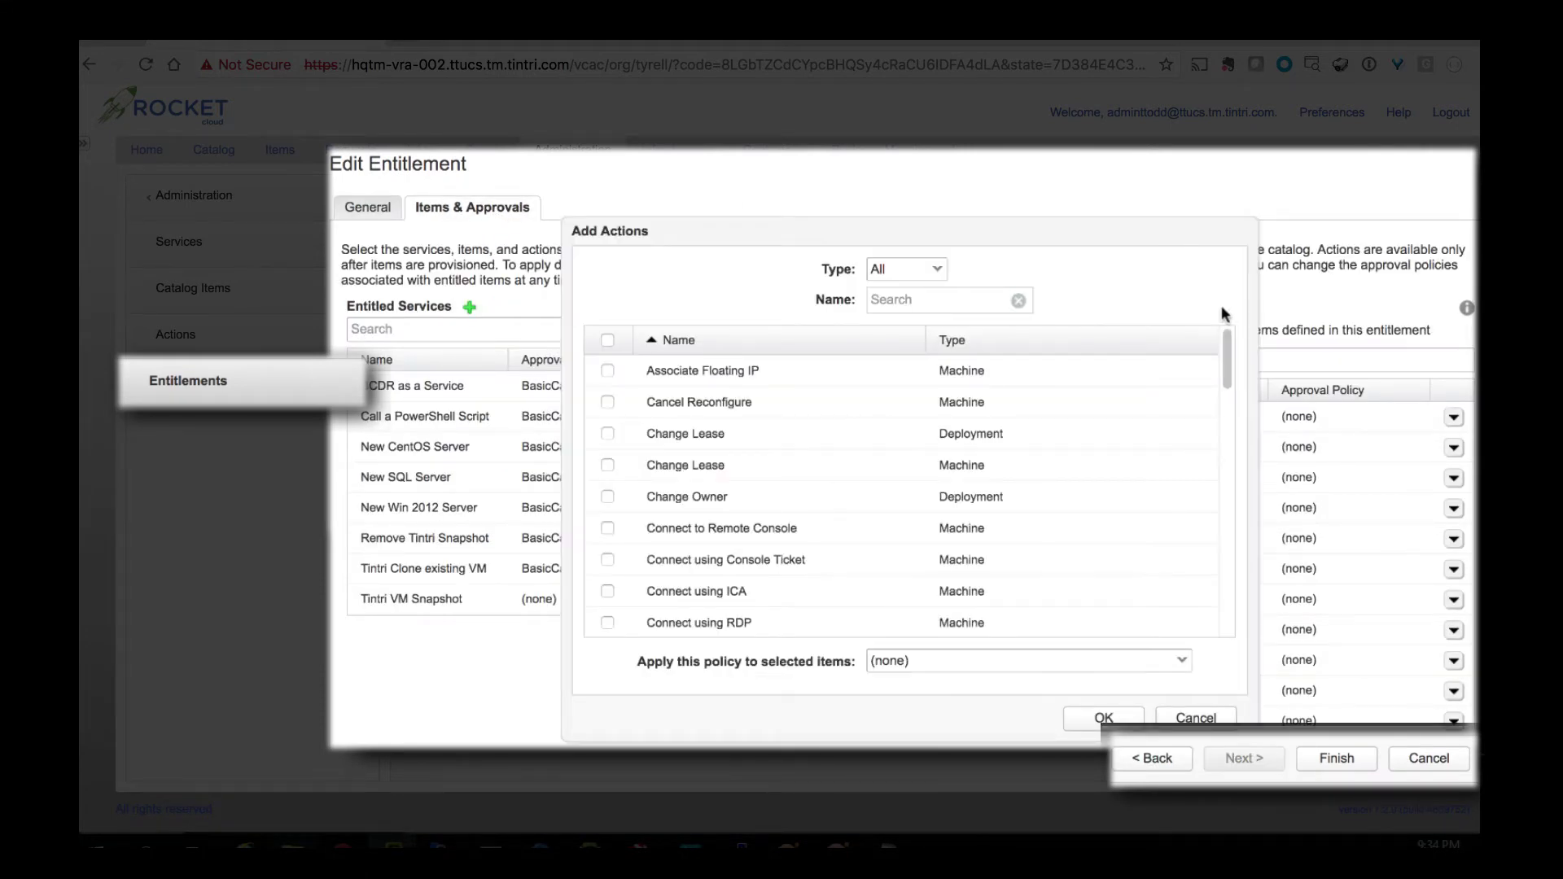
pyautogui.click(978, 299)
pyautogui.write('gold')
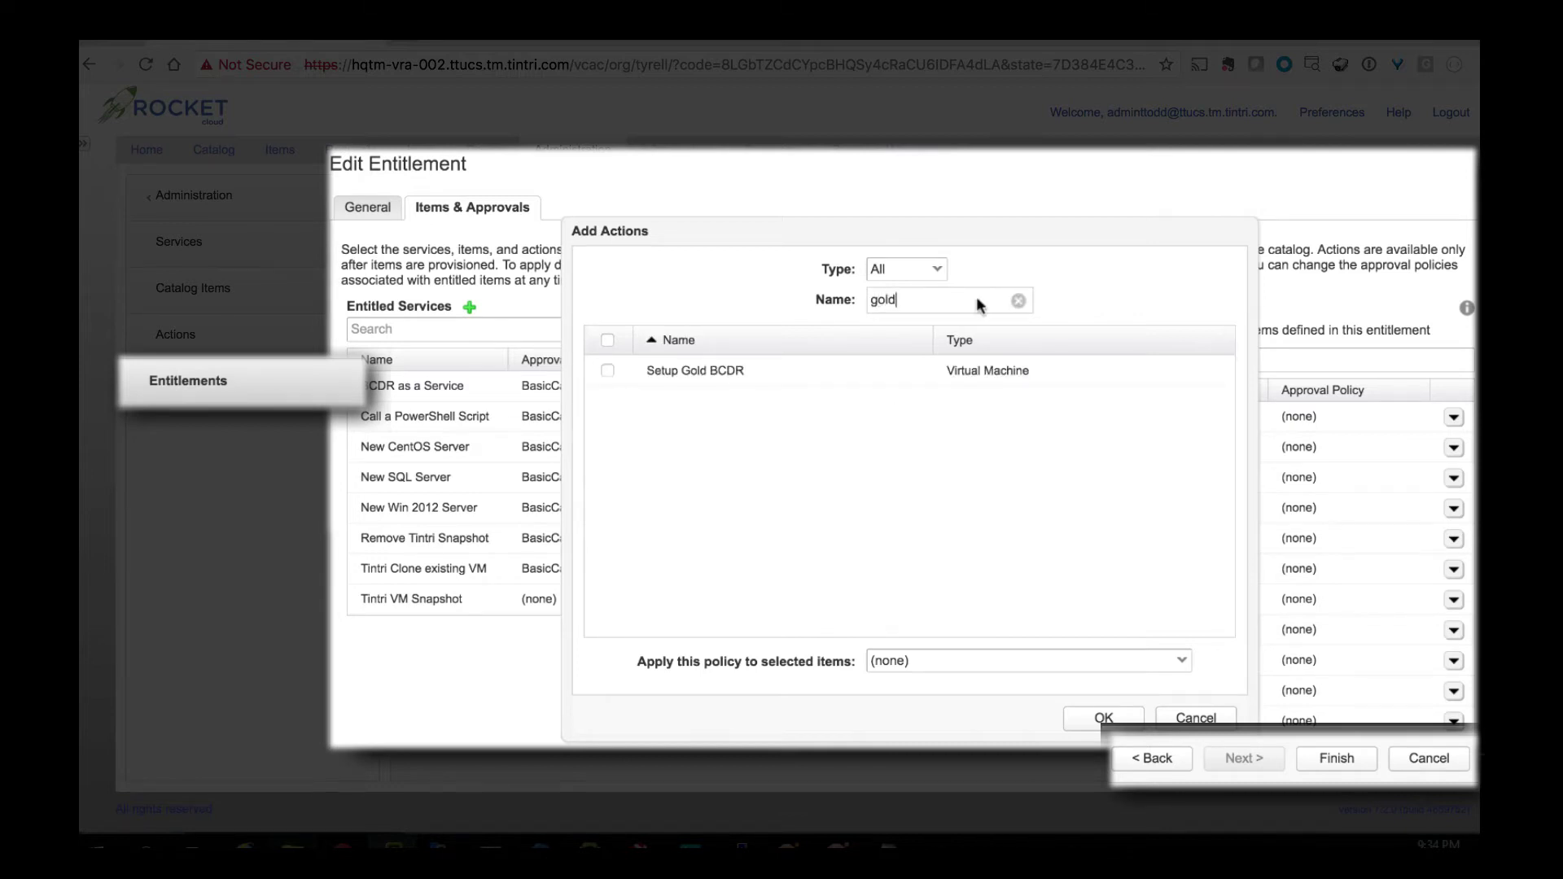
pyautogui.click(607, 370)
pyautogui.click(1063, 666)
pyautogui.click(1040, 674)
pyautogui.click(1105, 718)
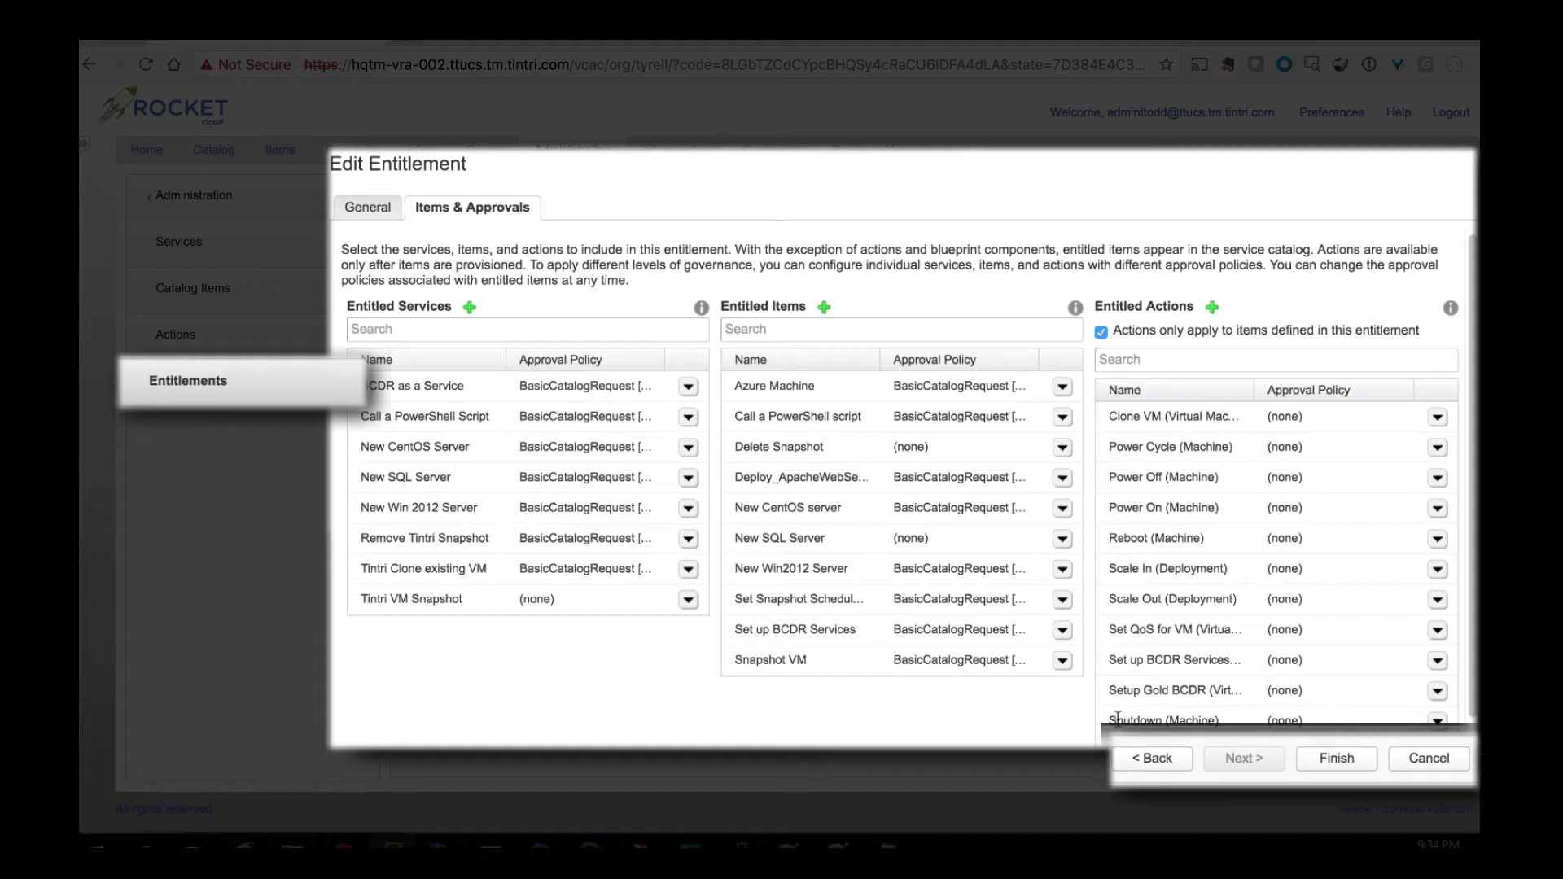
pyautogui.click(1343, 761)
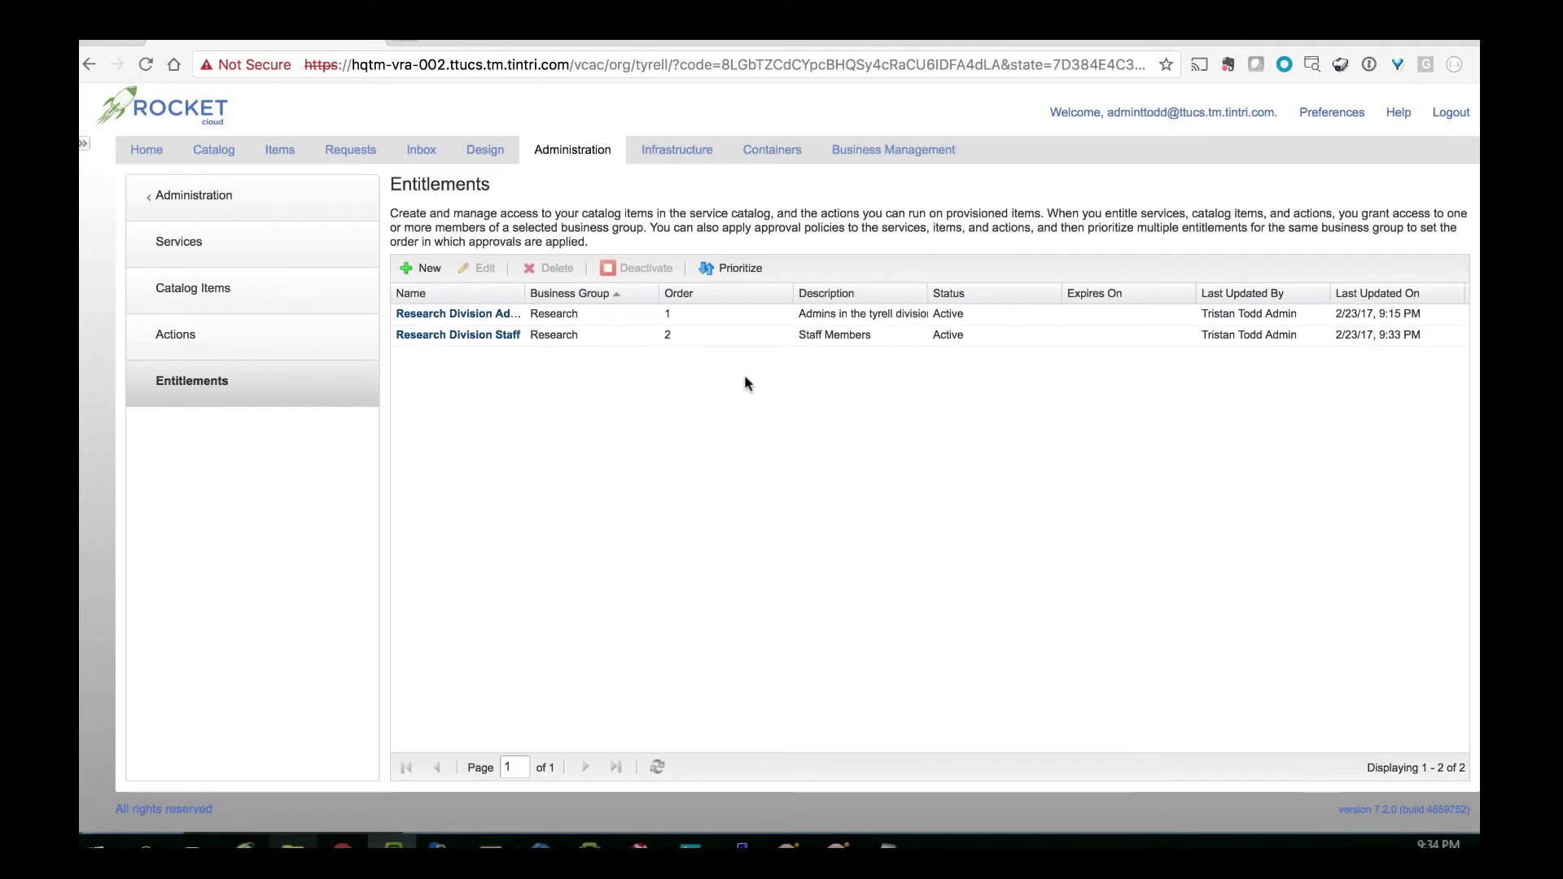
# Log out of the admin session and sign back in with the staff user's credentials
pyautogui.click(1434, 112)
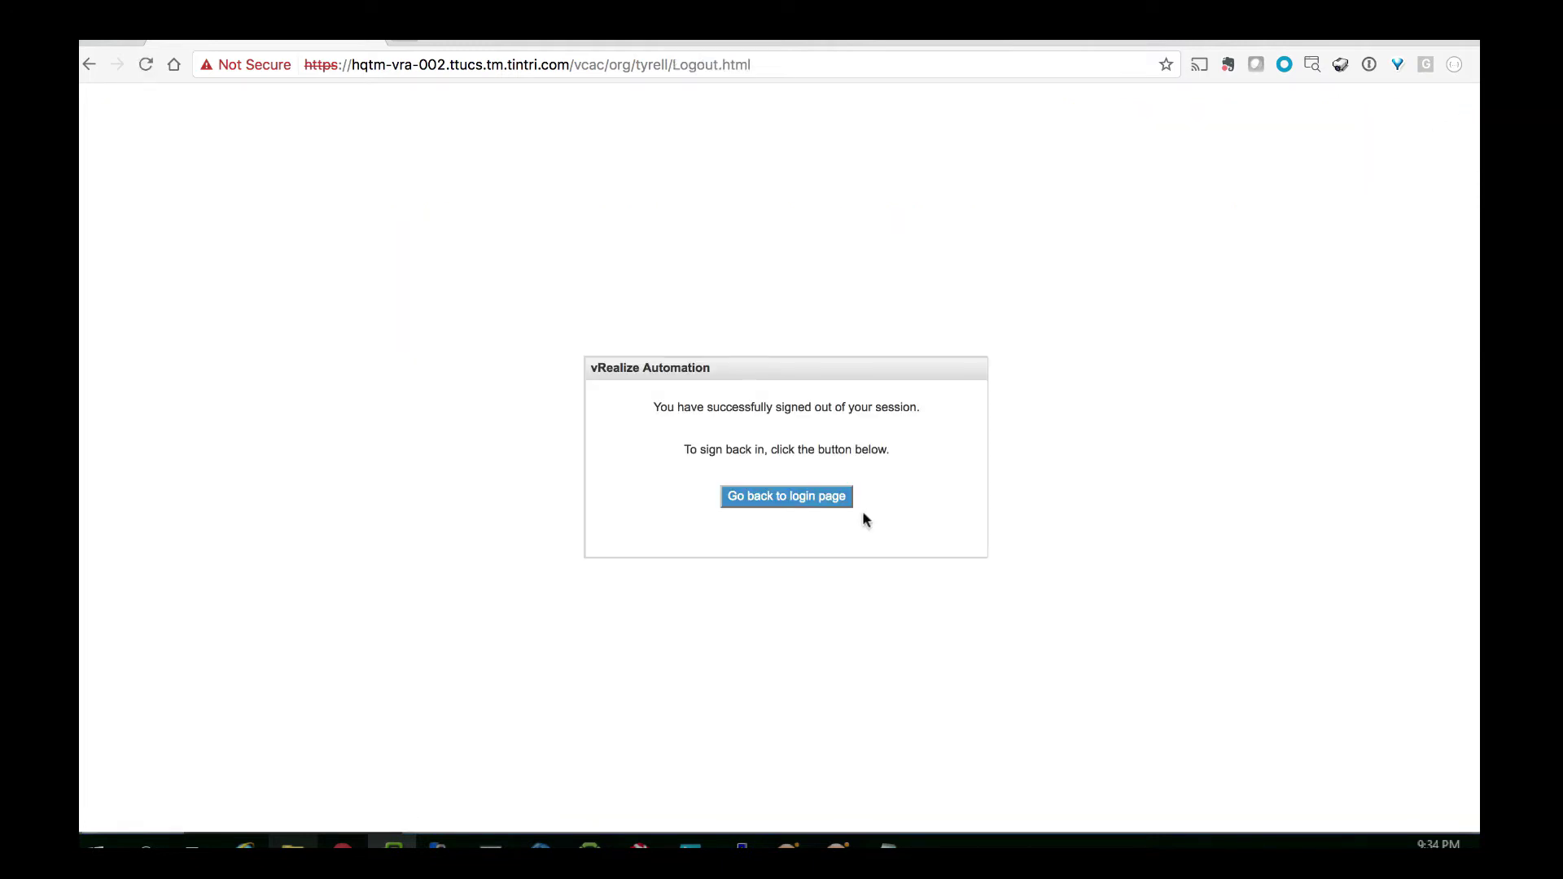
pyautogui.click(804, 498)
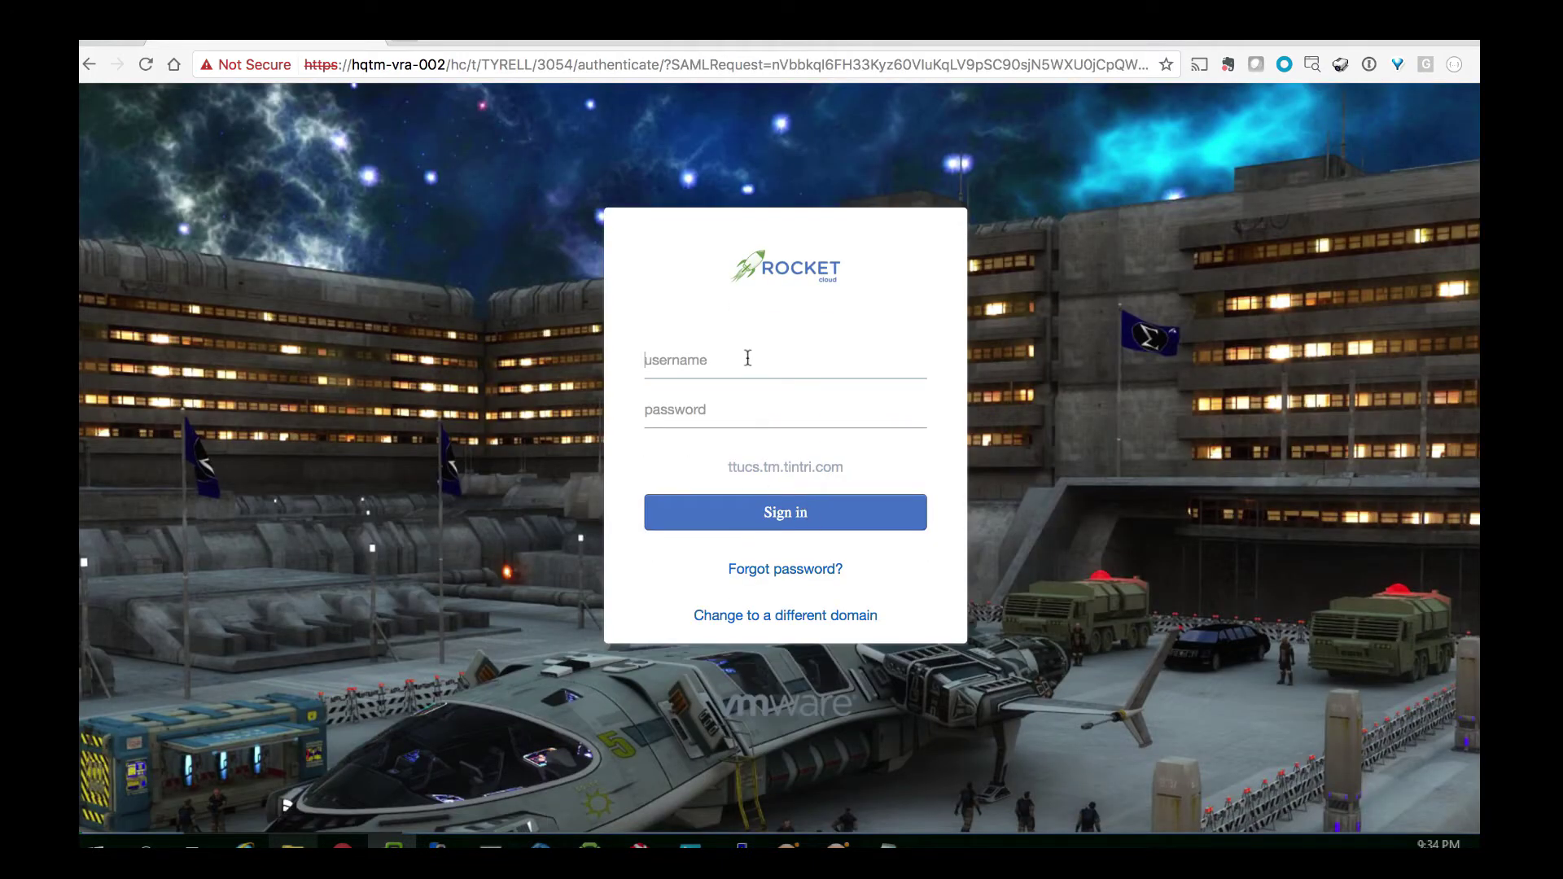
pyautogui.write('lp')
pyautogui.press('Return')
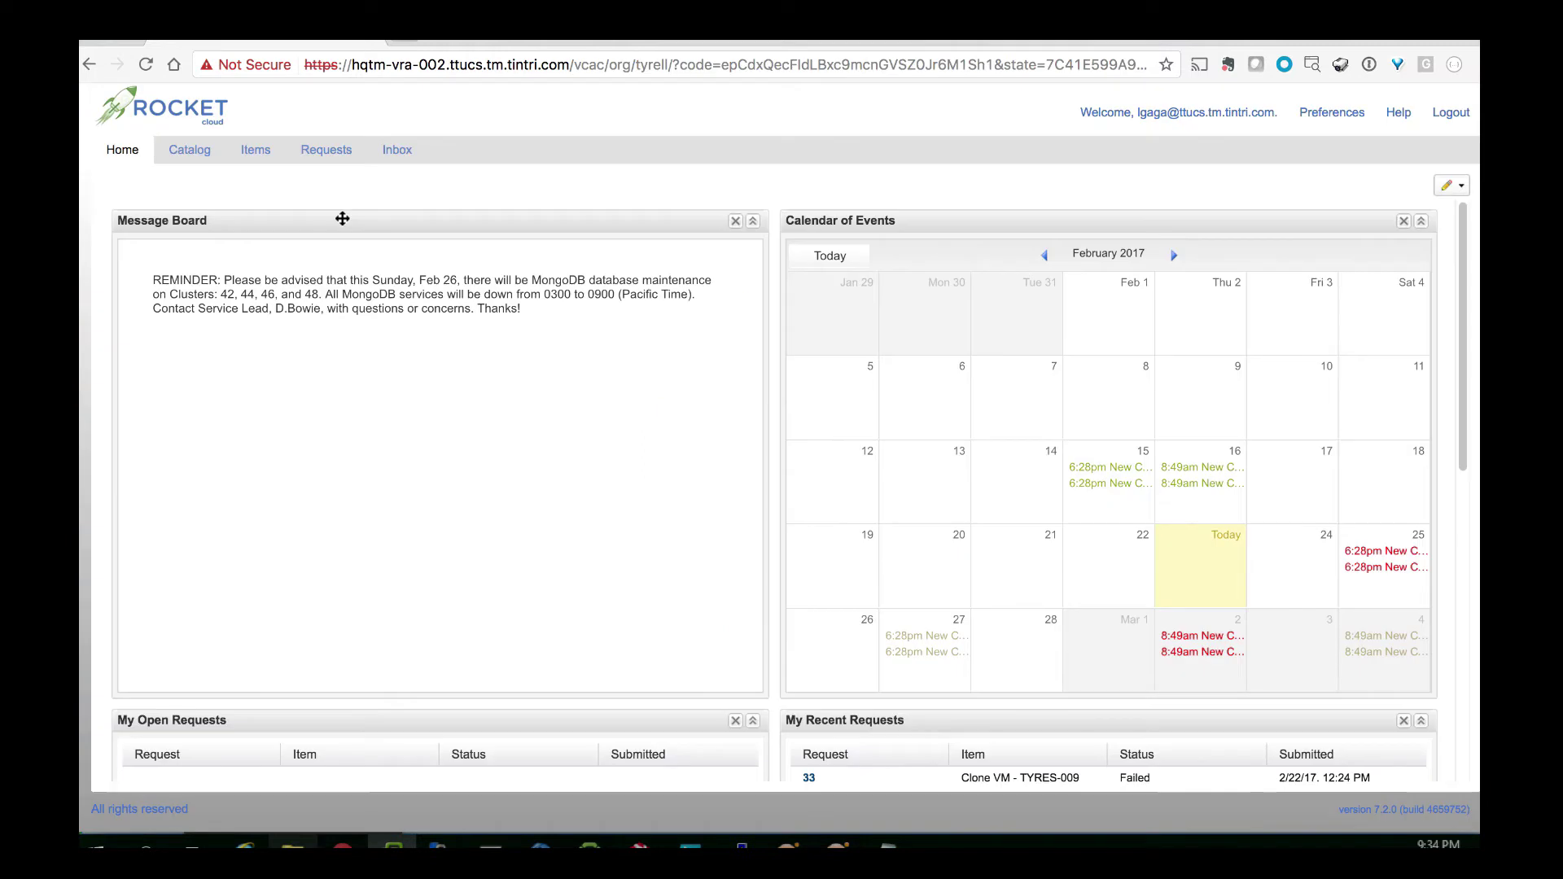
# Launch the Setup Gold BCDR action on TYRES-009 from the Items deployments list
pyautogui.click(196, 152)
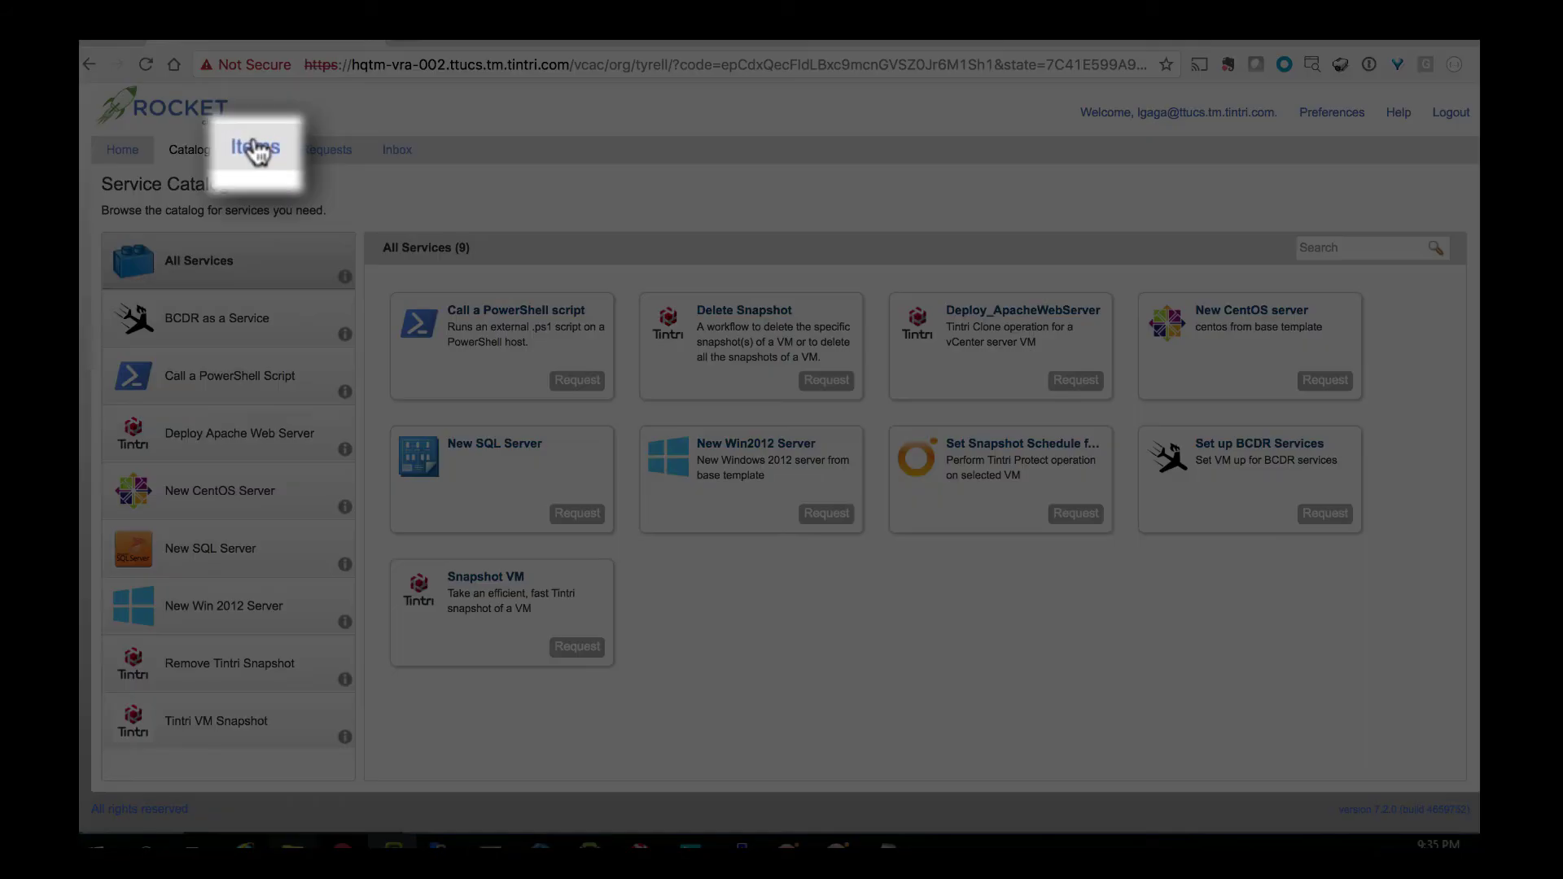
pyautogui.click(258, 152)
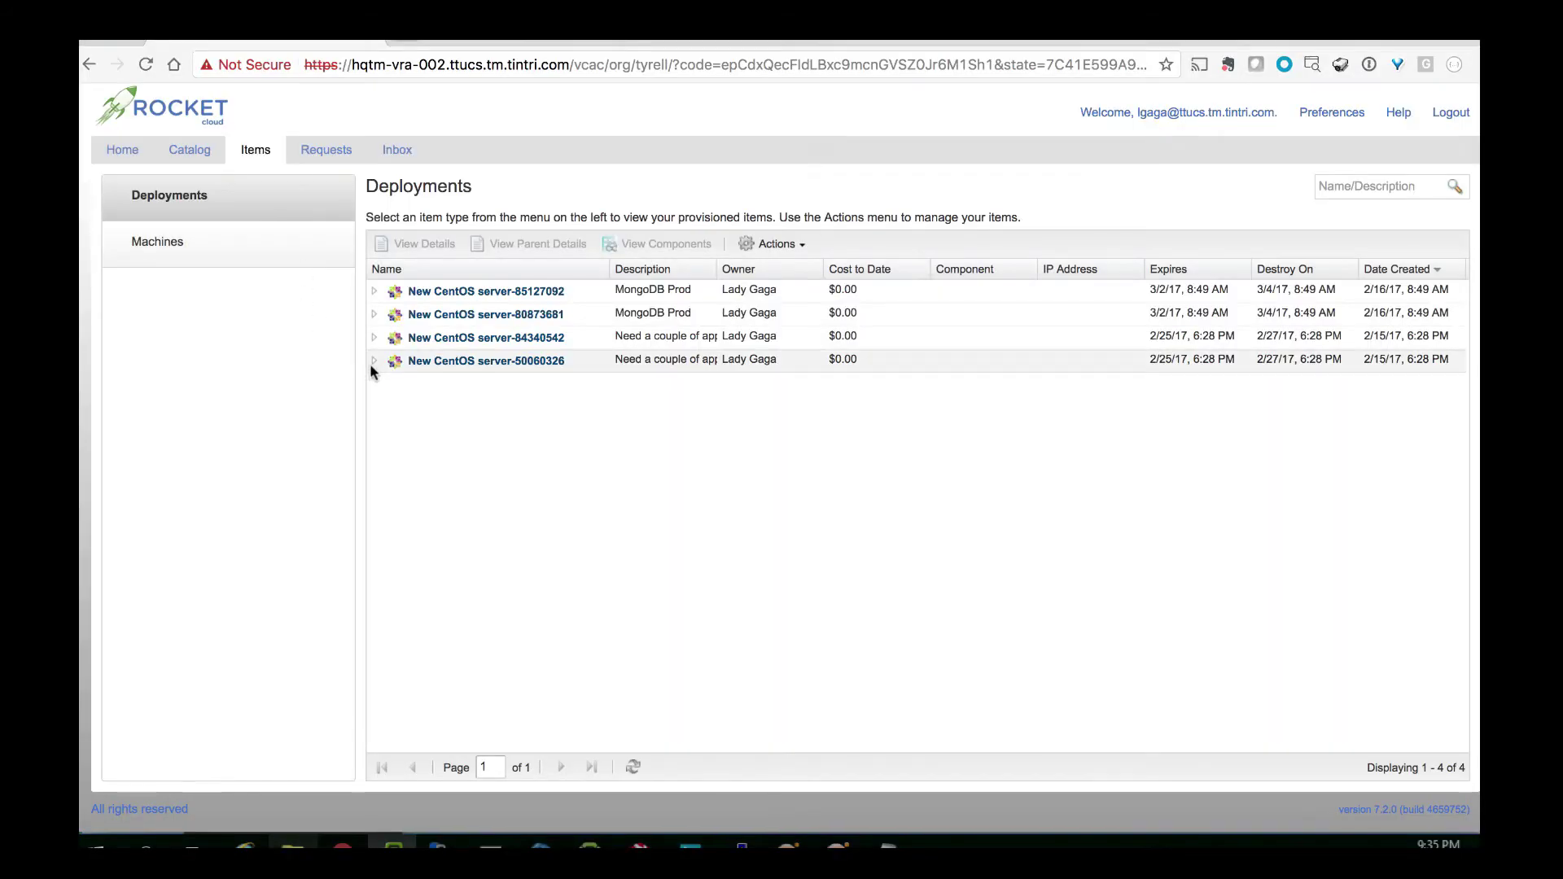
pyautogui.click(374, 361)
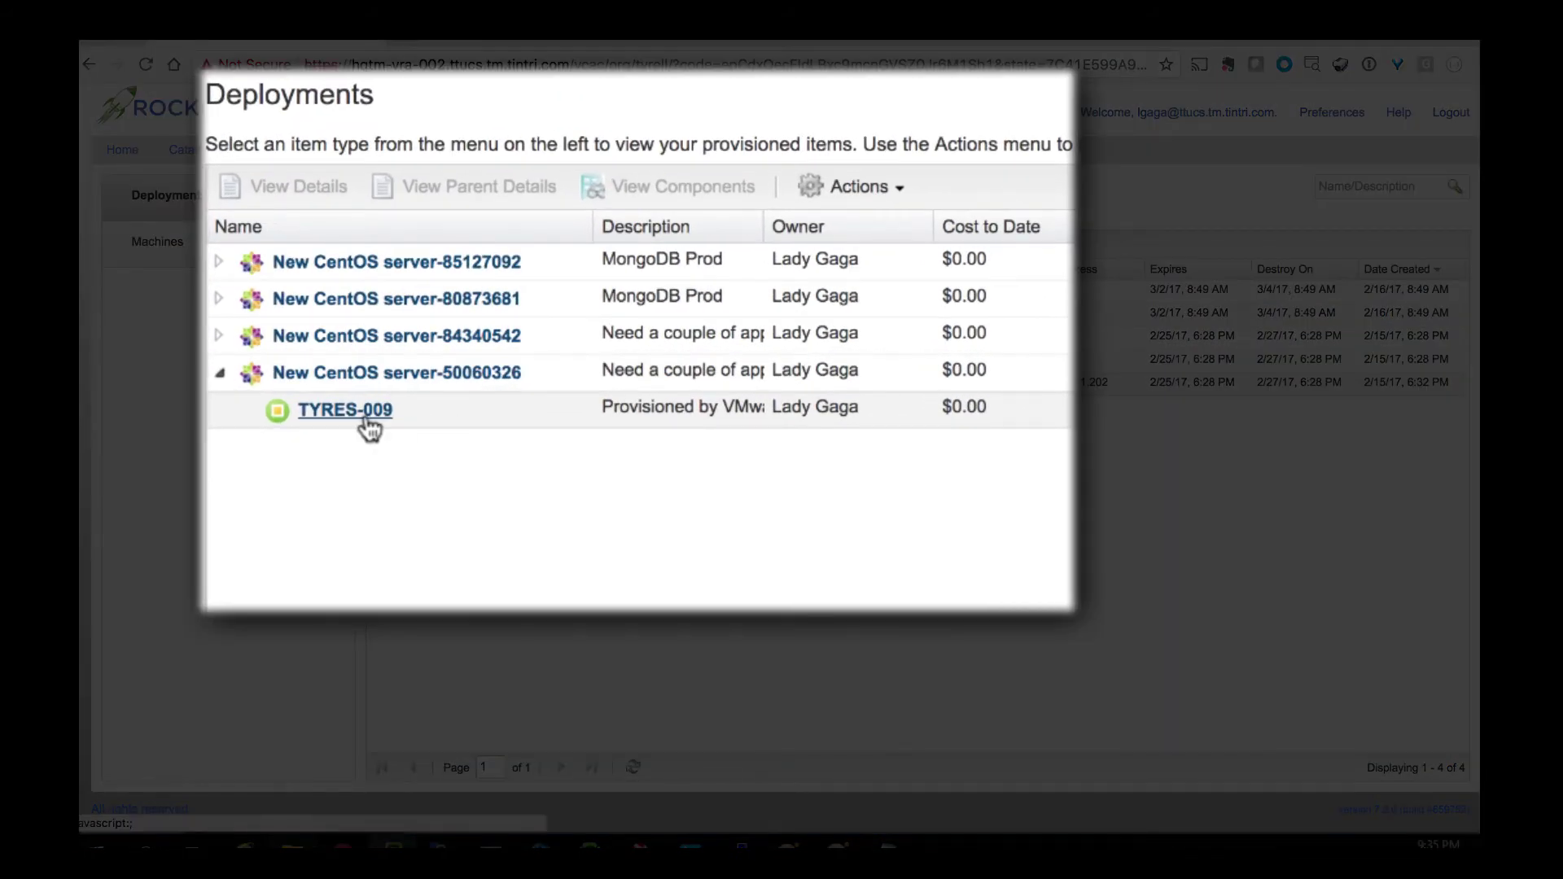
pyautogui.click(486, 404)
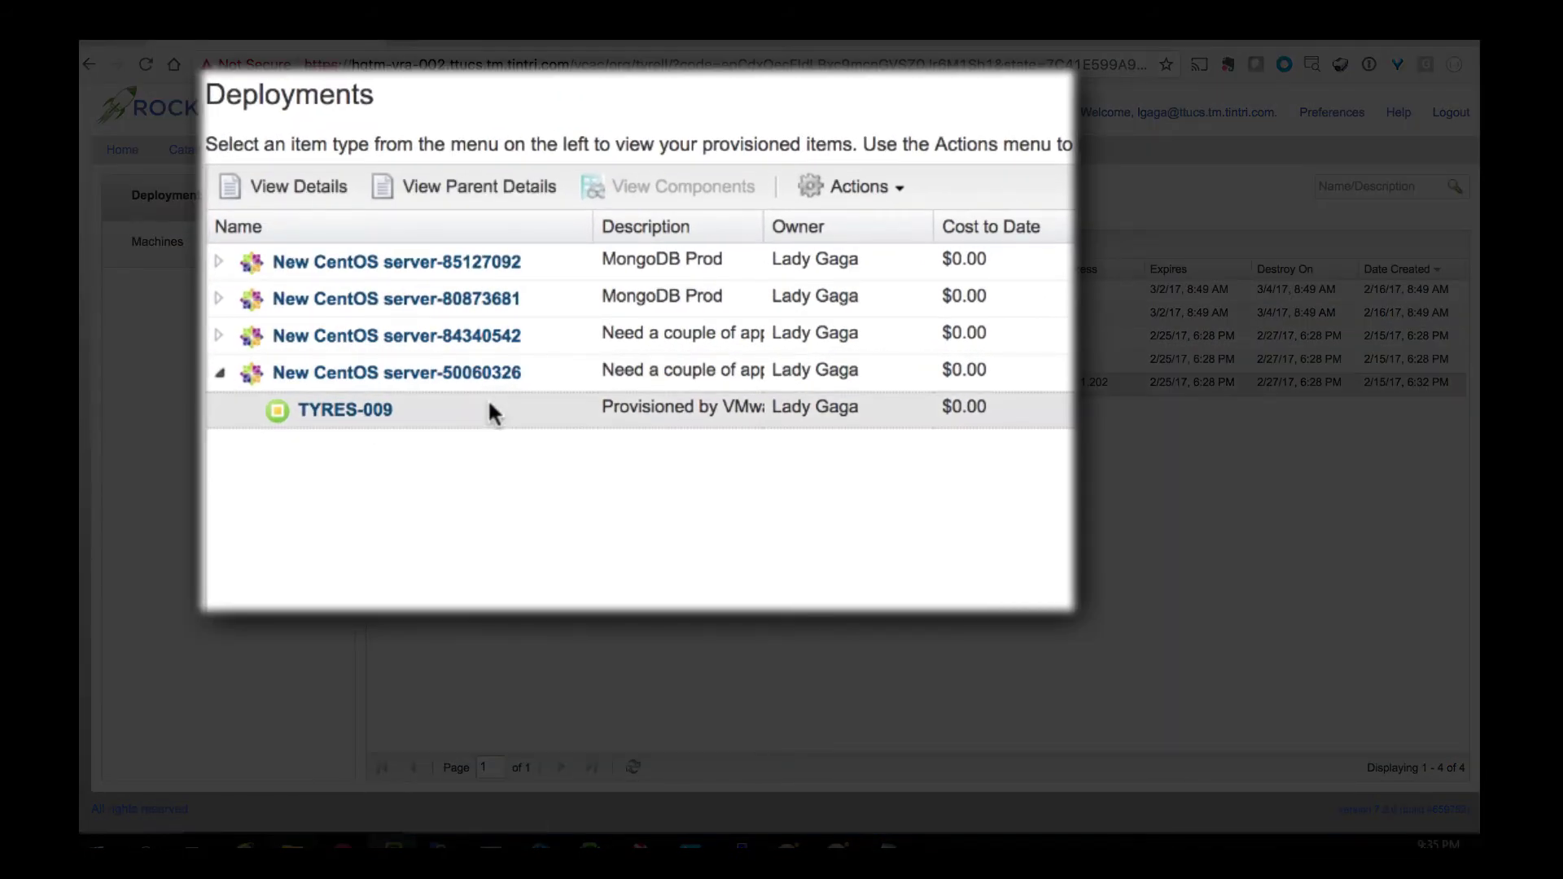
pyautogui.click(886, 188)
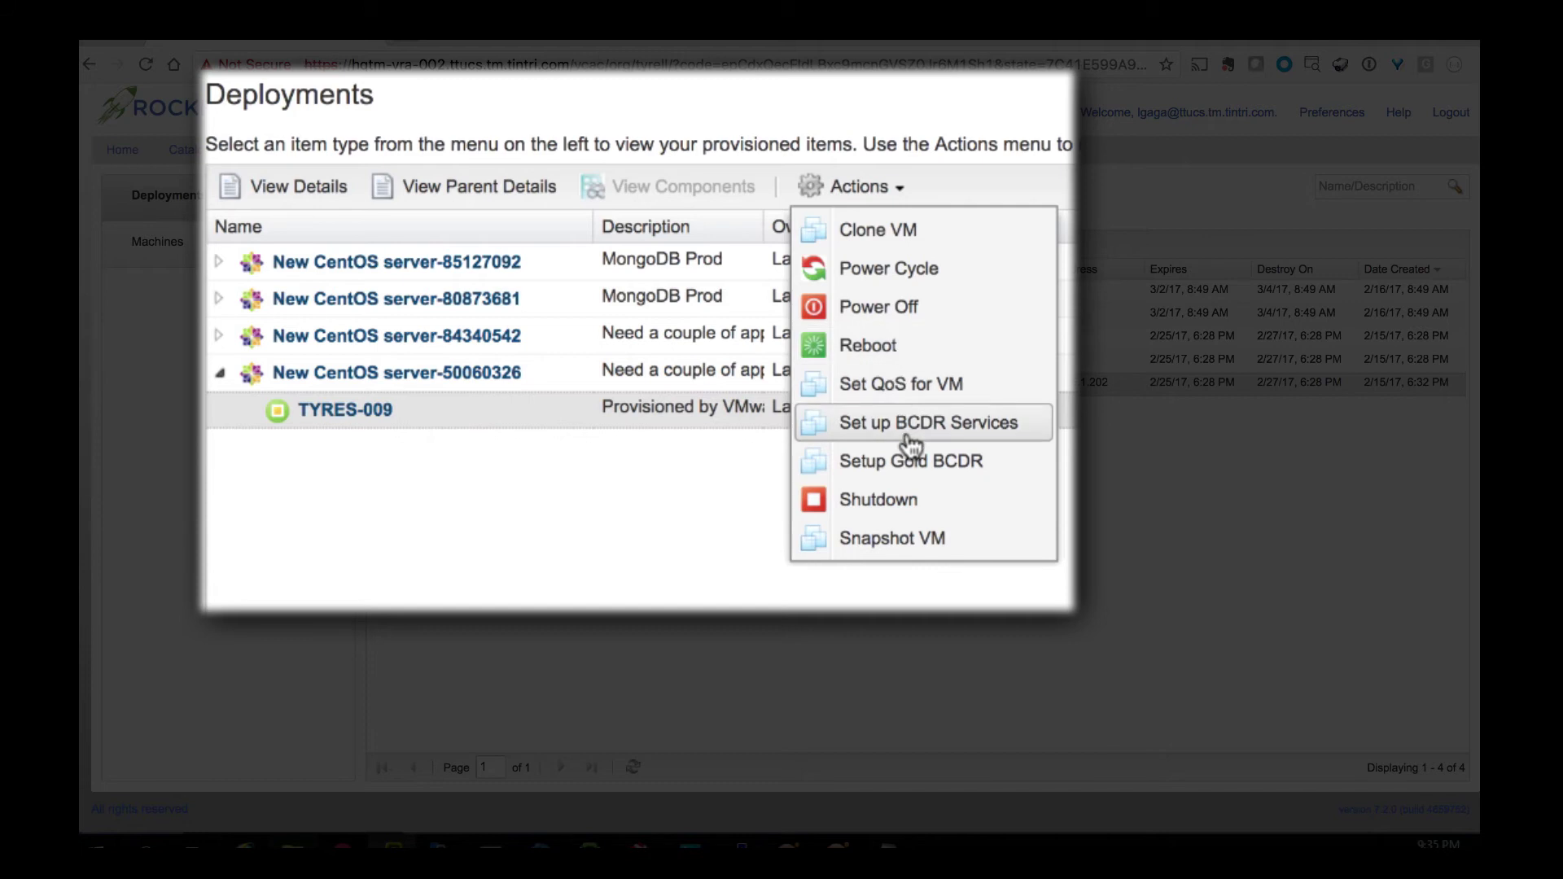
pyautogui.click(918, 472)
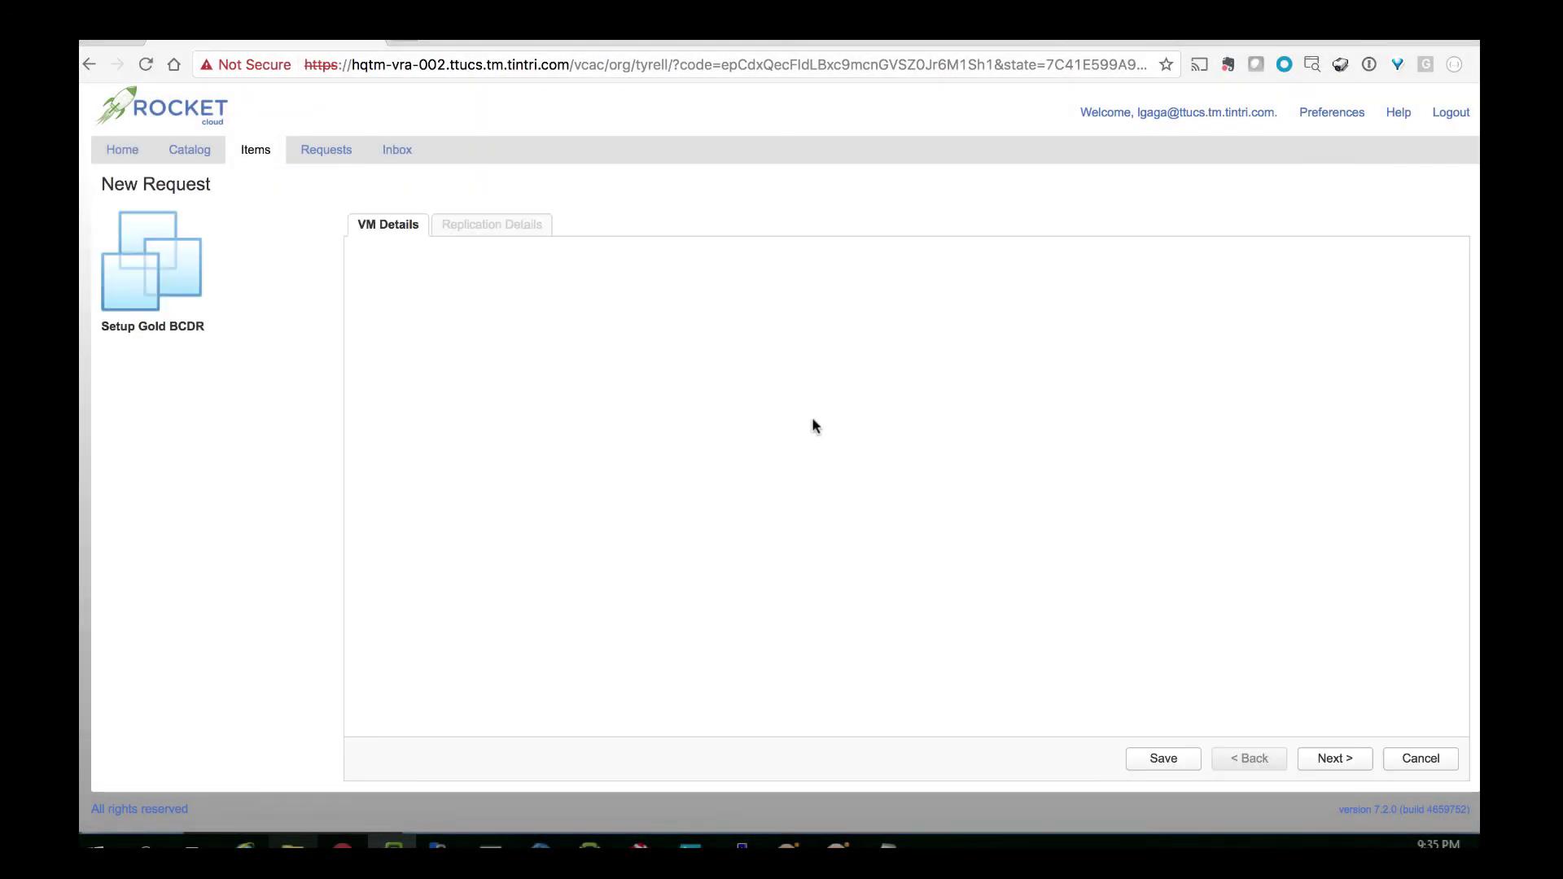
# Choose HQTM-T880 as the replication target and submit the BCDR request
pyautogui.click(1357, 759)
pyautogui.click(597, 258)
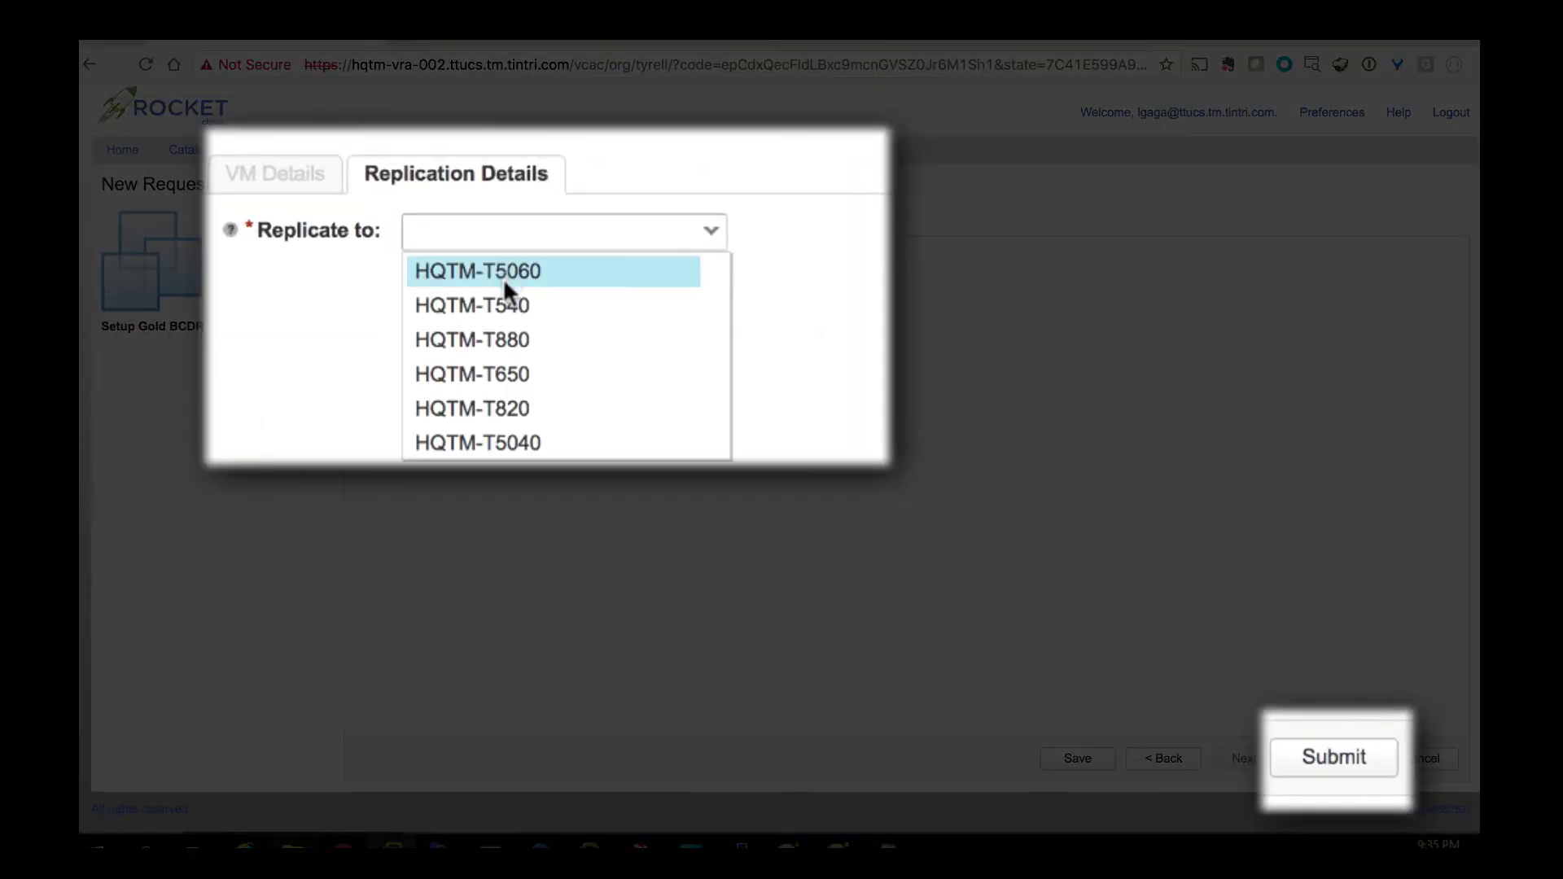
pyautogui.click(591, 337)
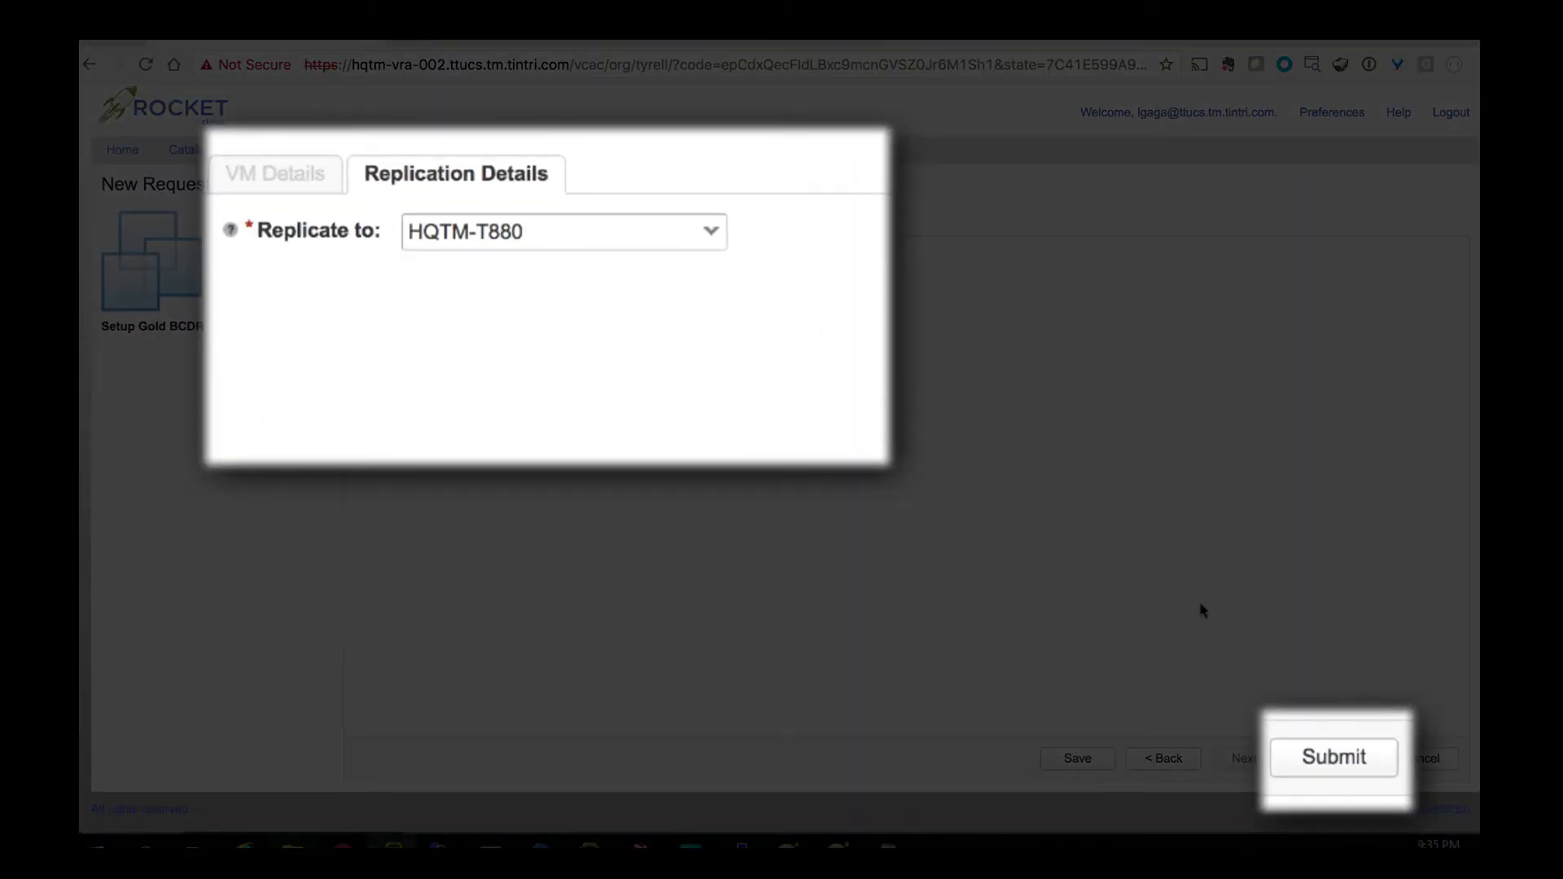
pyautogui.click(1335, 757)
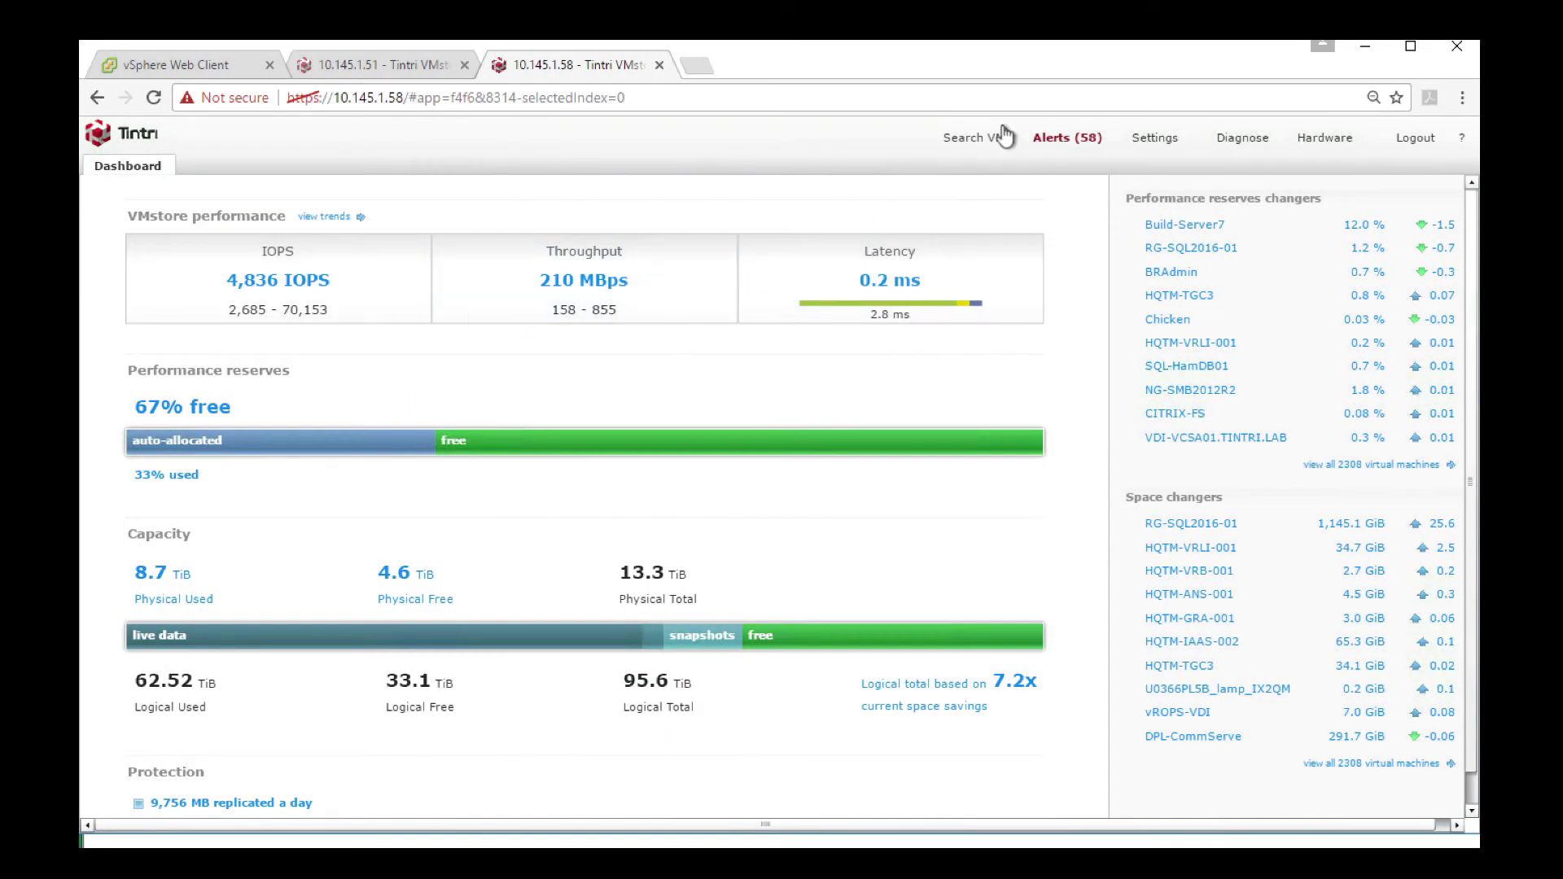
# Search Tintri VMstore for 'tyr' and open the Protect settings of TYRES-009
pyautogui.click(984, 140)
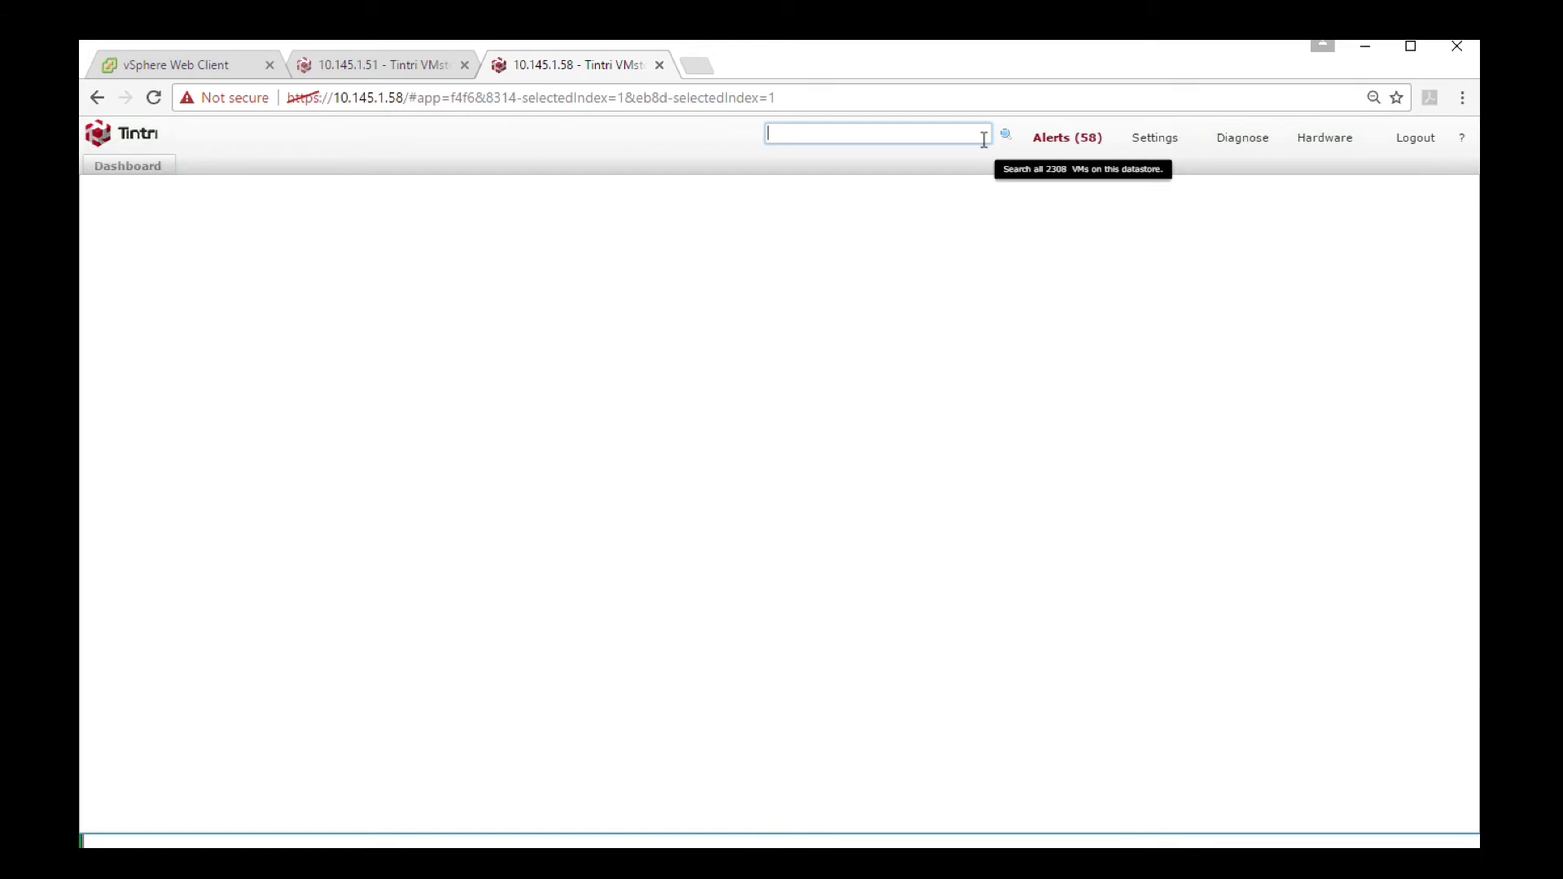
pyautogui.write('tyres')
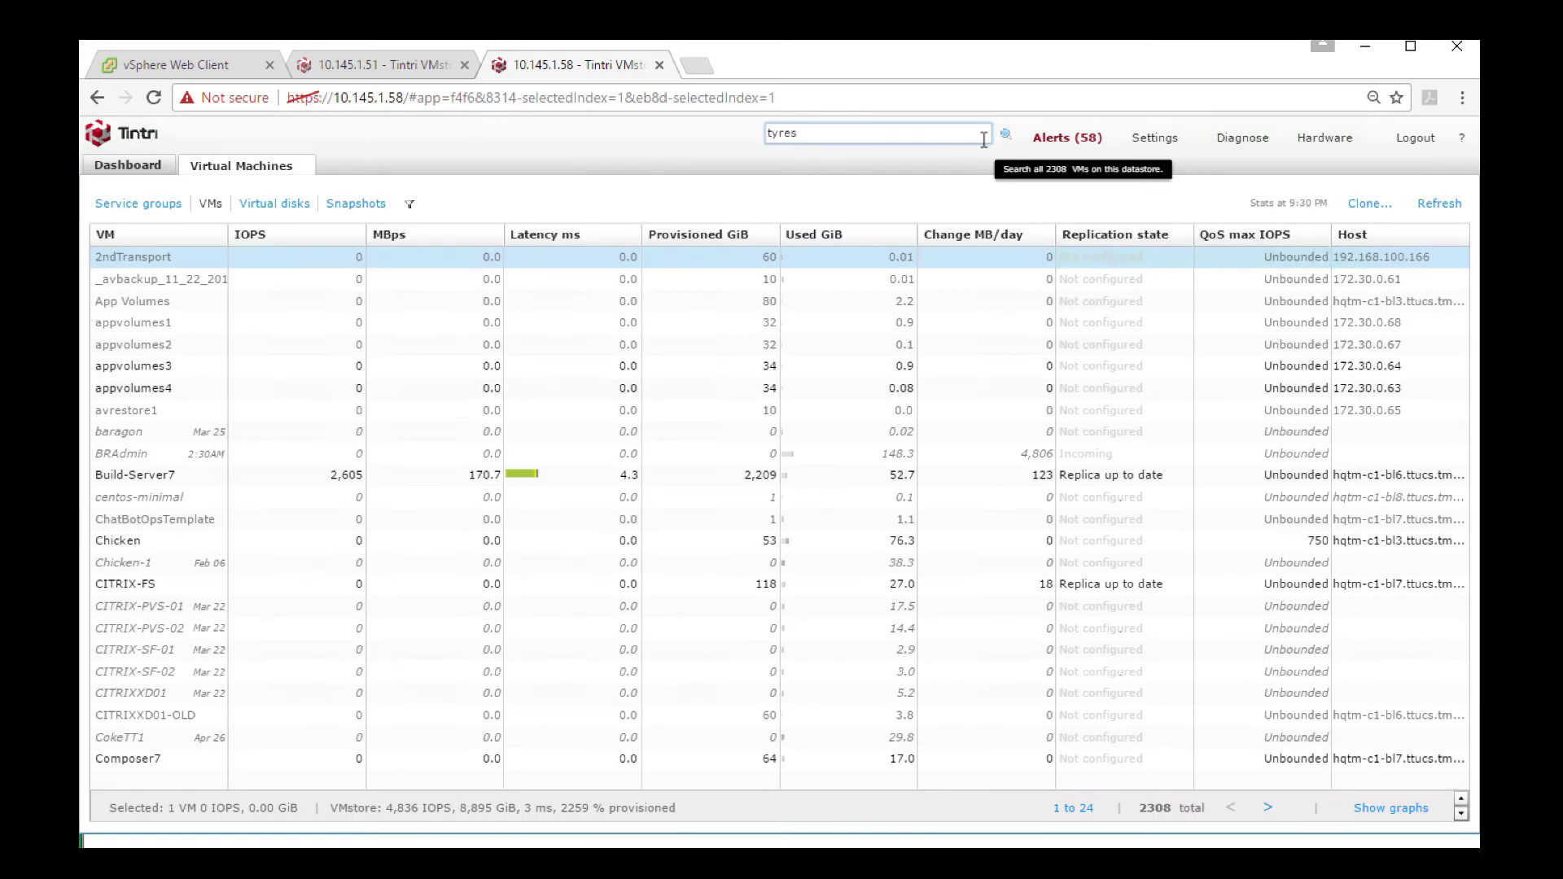
pyautogui.press('Return')
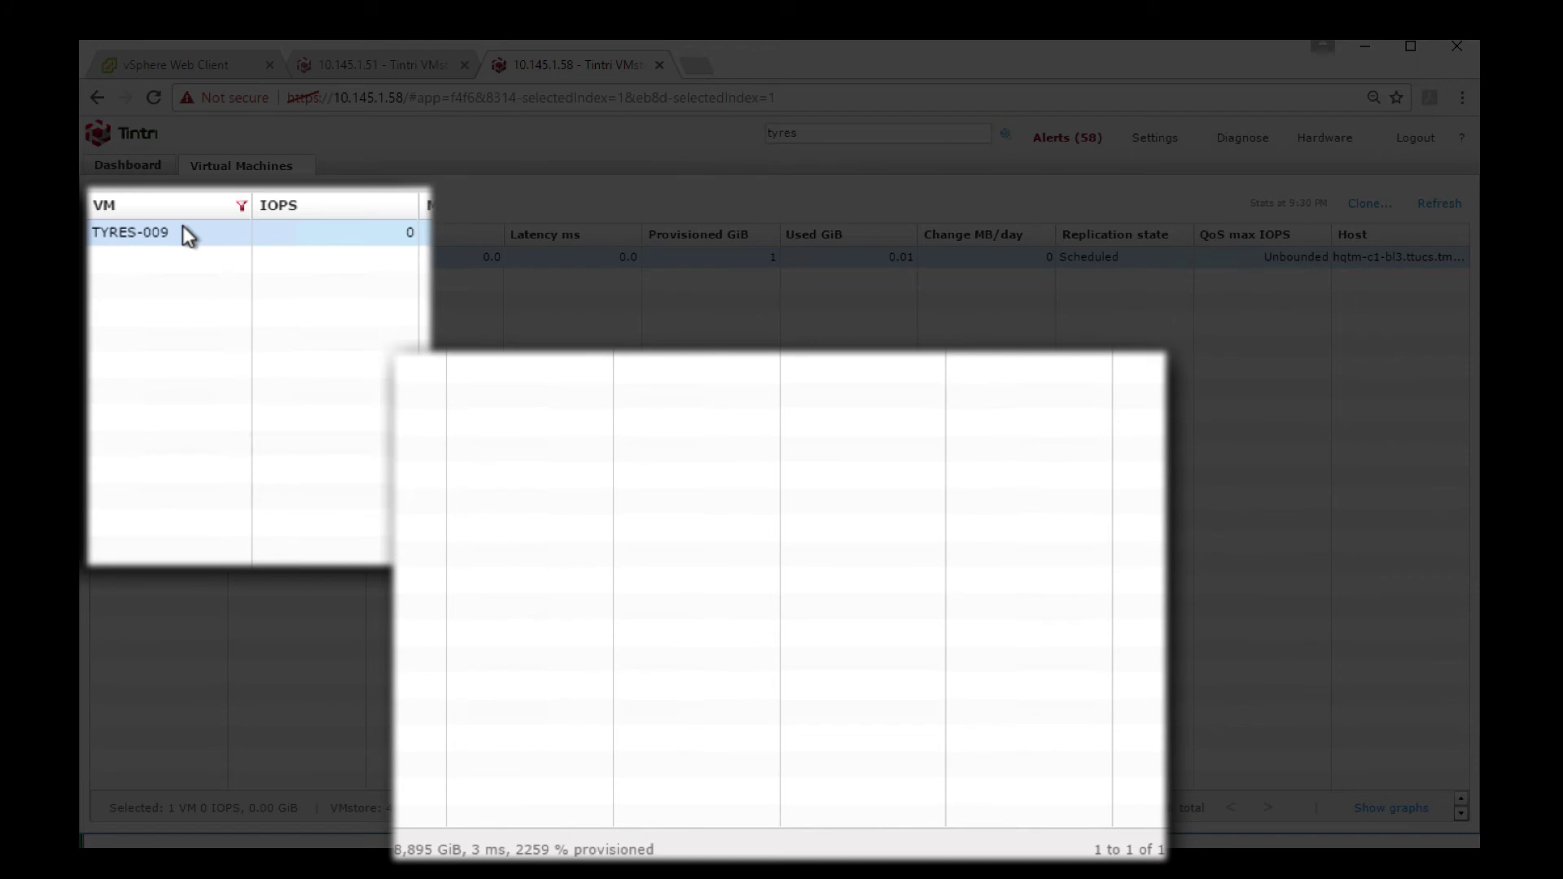
pyautogui.rightClick(184, 228)
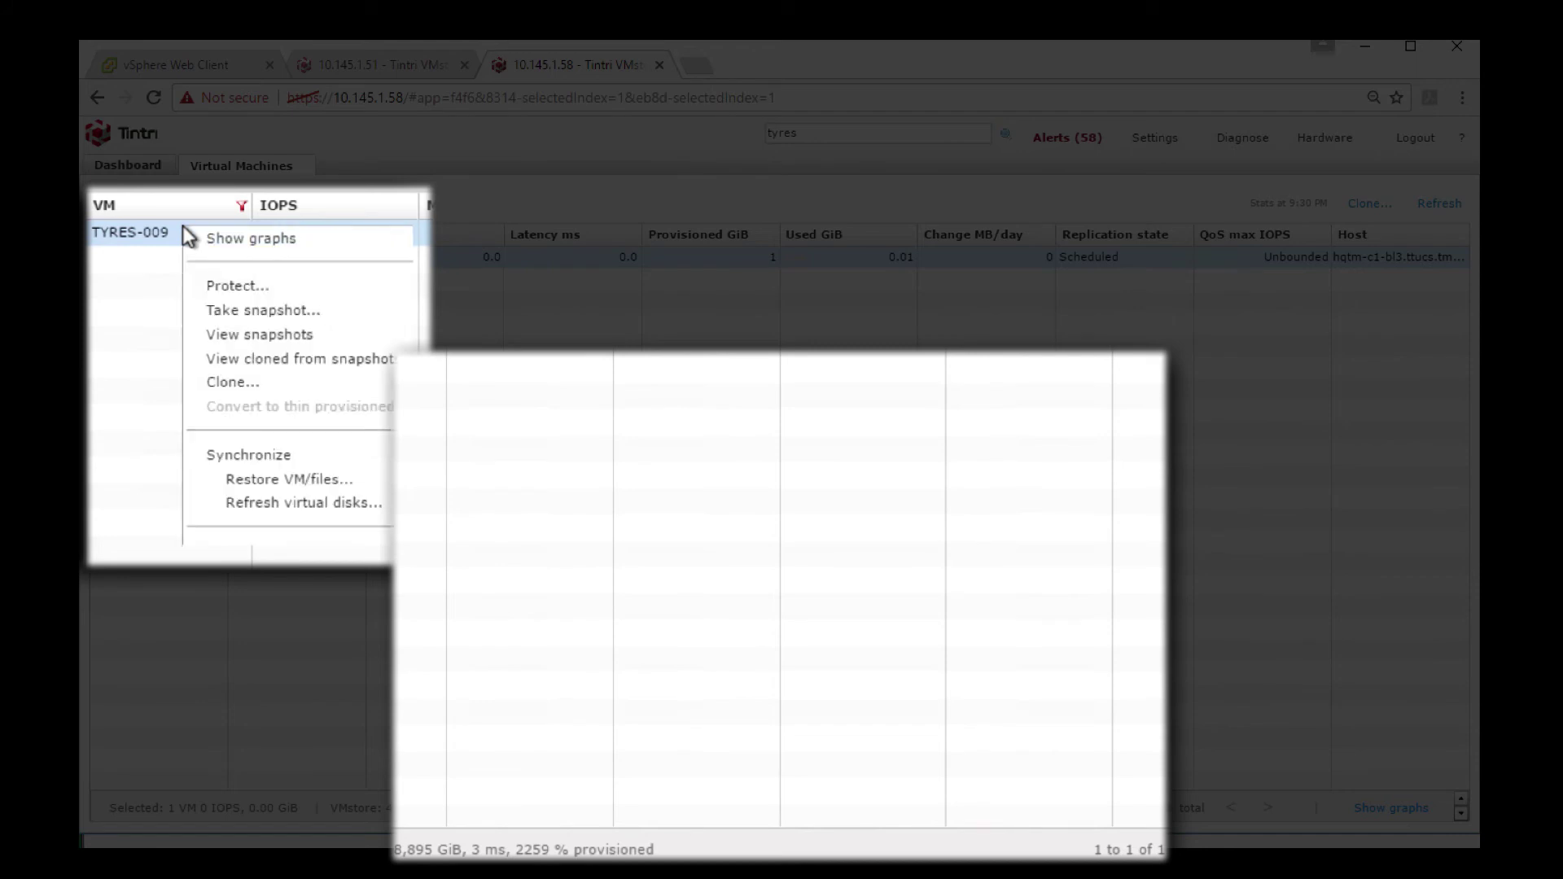
pyautogui.click(236, 284)
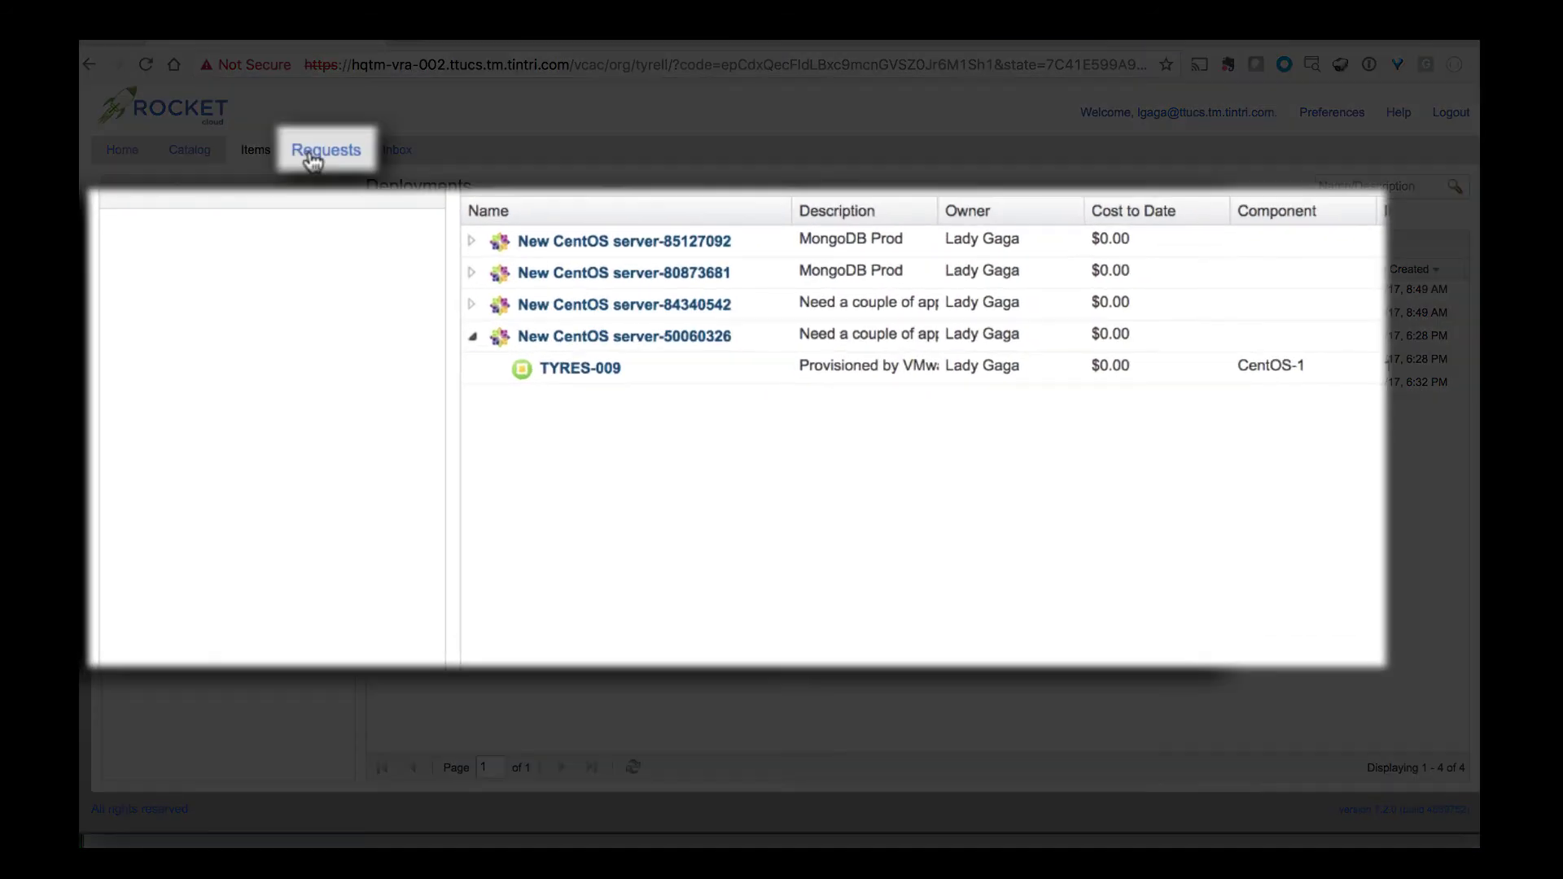
# Check the Setup Gold BCDR - TYRES-009 request status on the Requests tab
pyautogui.click(344, 161)
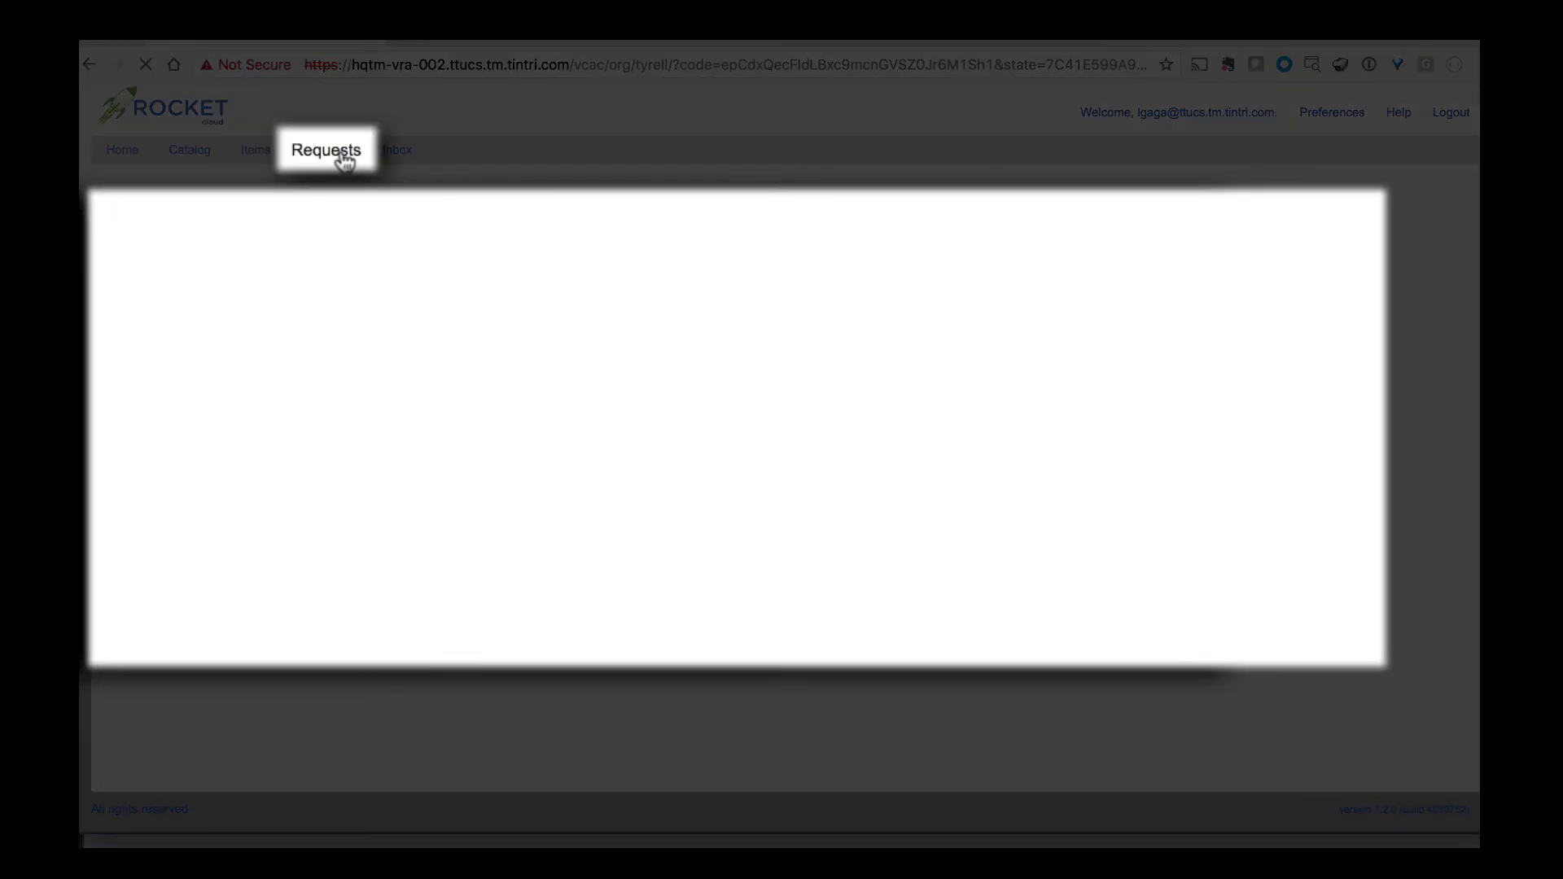